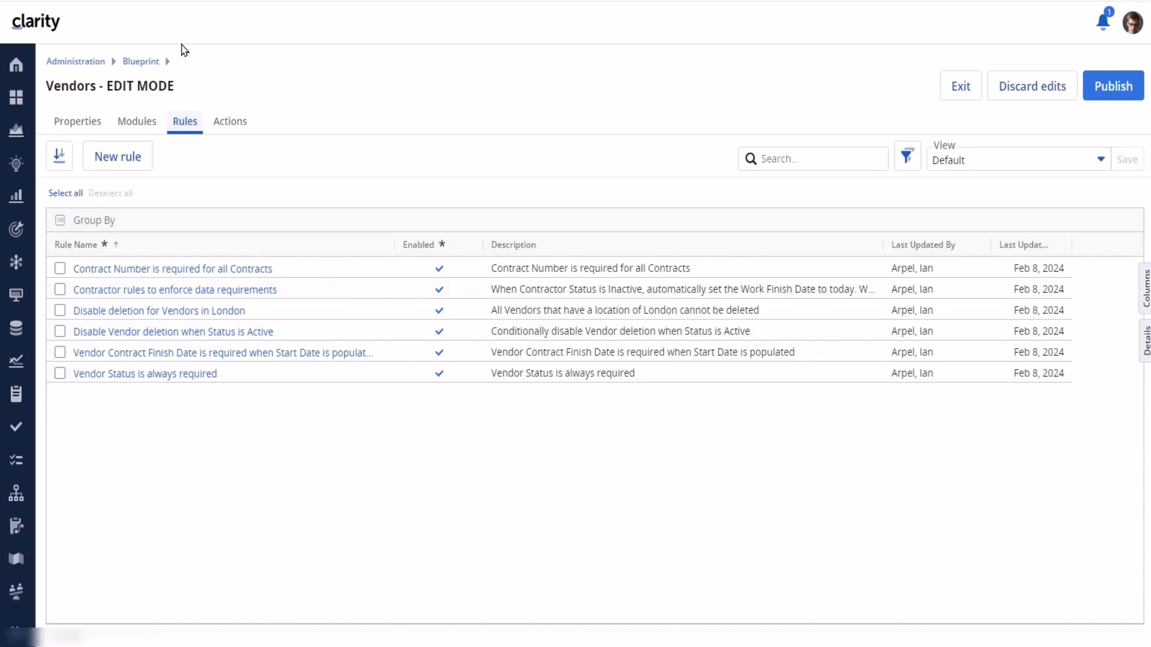
Start a new rule in the Vendors blueprint with Vendor Contracts as its target object.
click(123, 158)
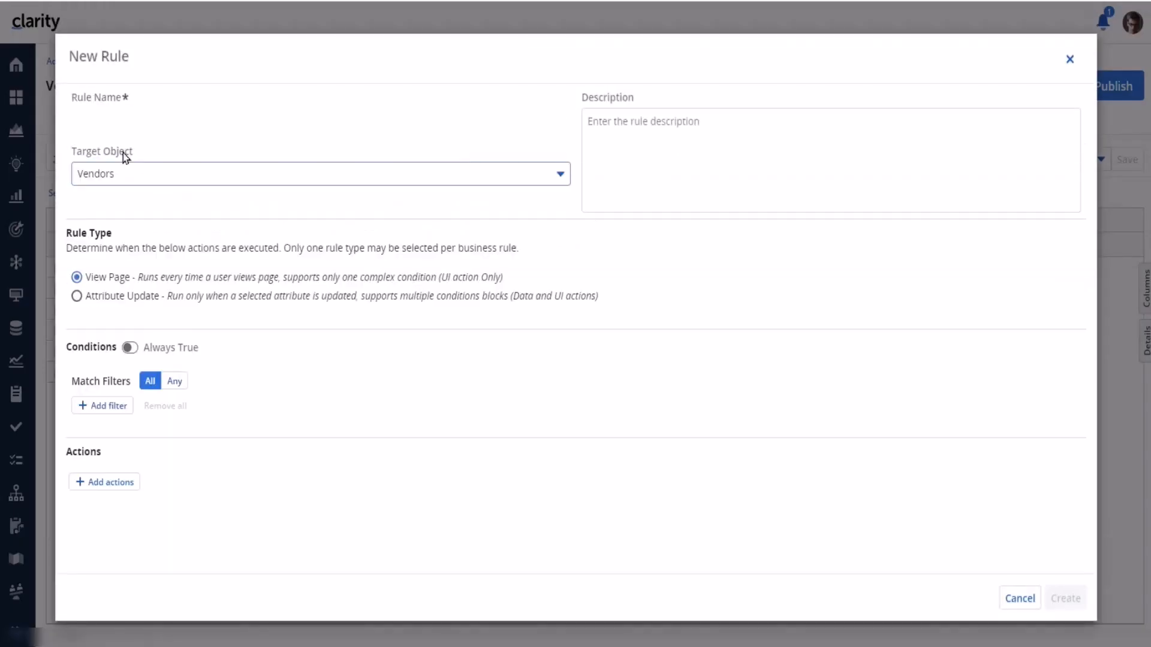
click(562, 175)
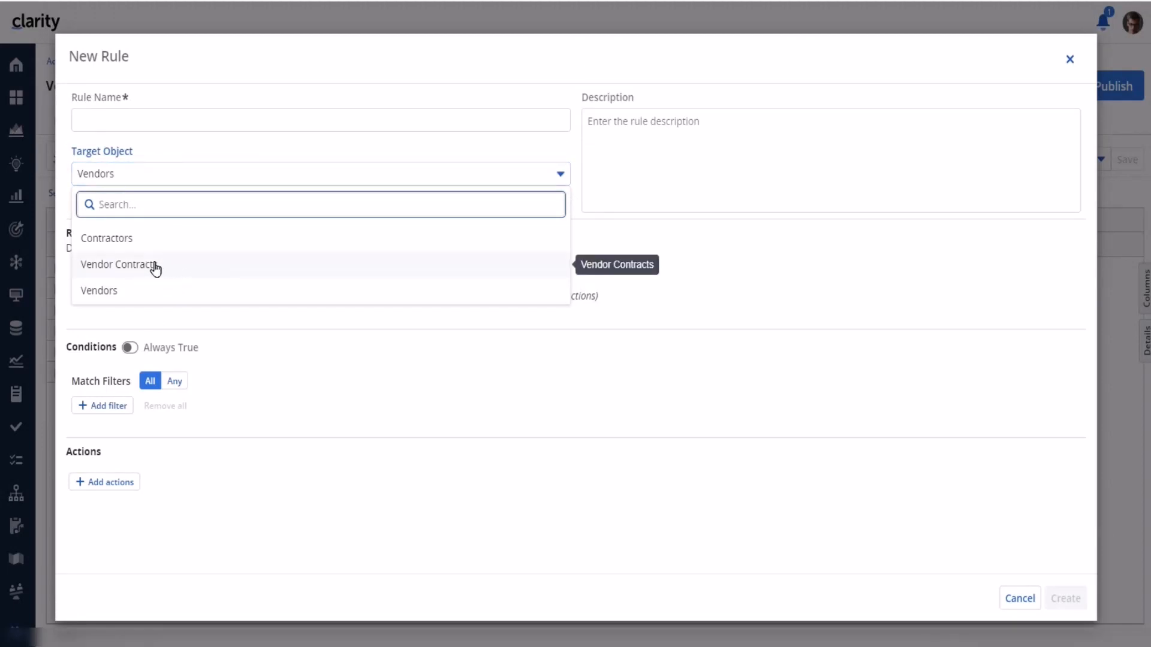
click(155, 268)
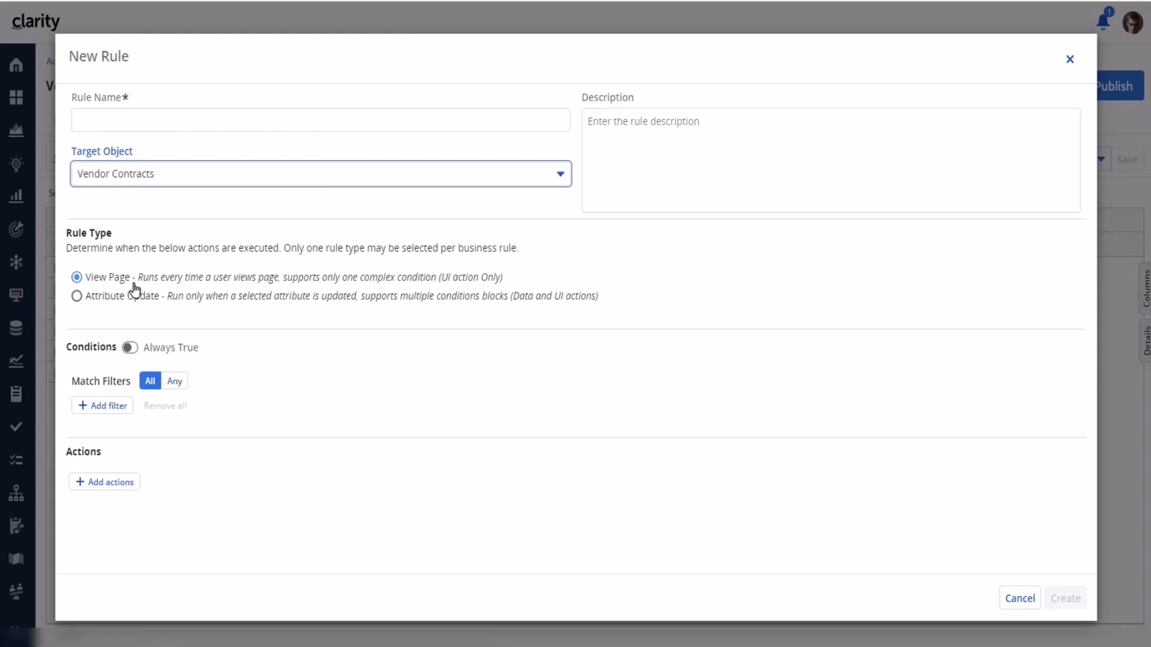
Give the View Page rule a condition of Status equal to On Hold and a Disable Editing Target Object action.
click(108, 407)
drag(226, 240, 210, 355)
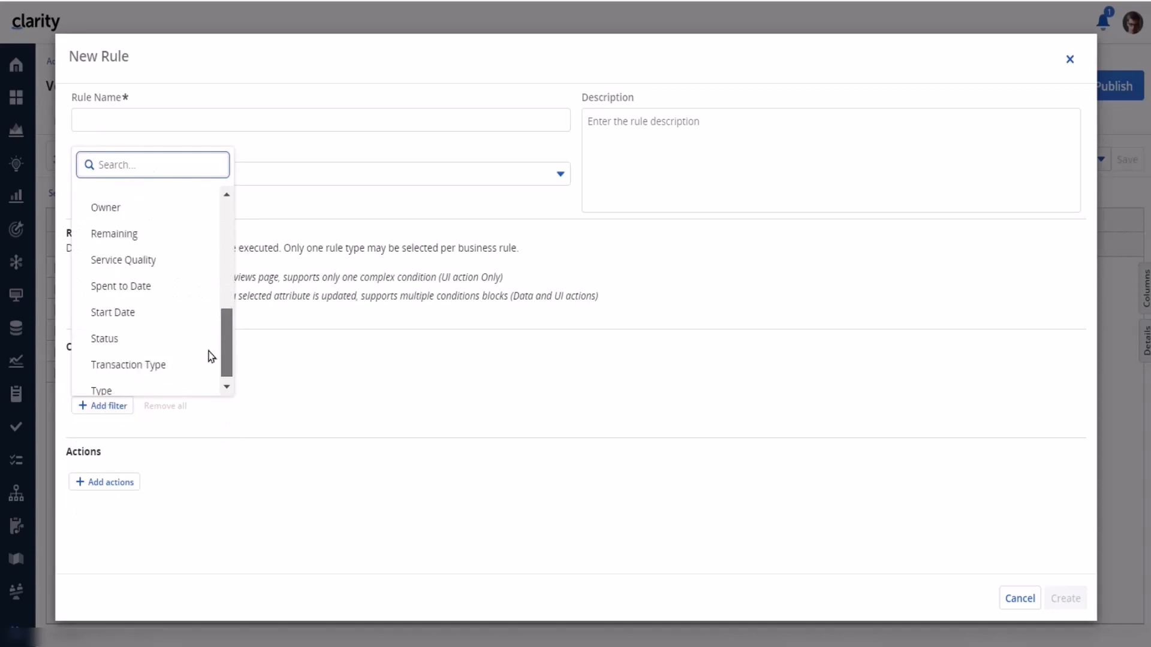
click(121, 331)
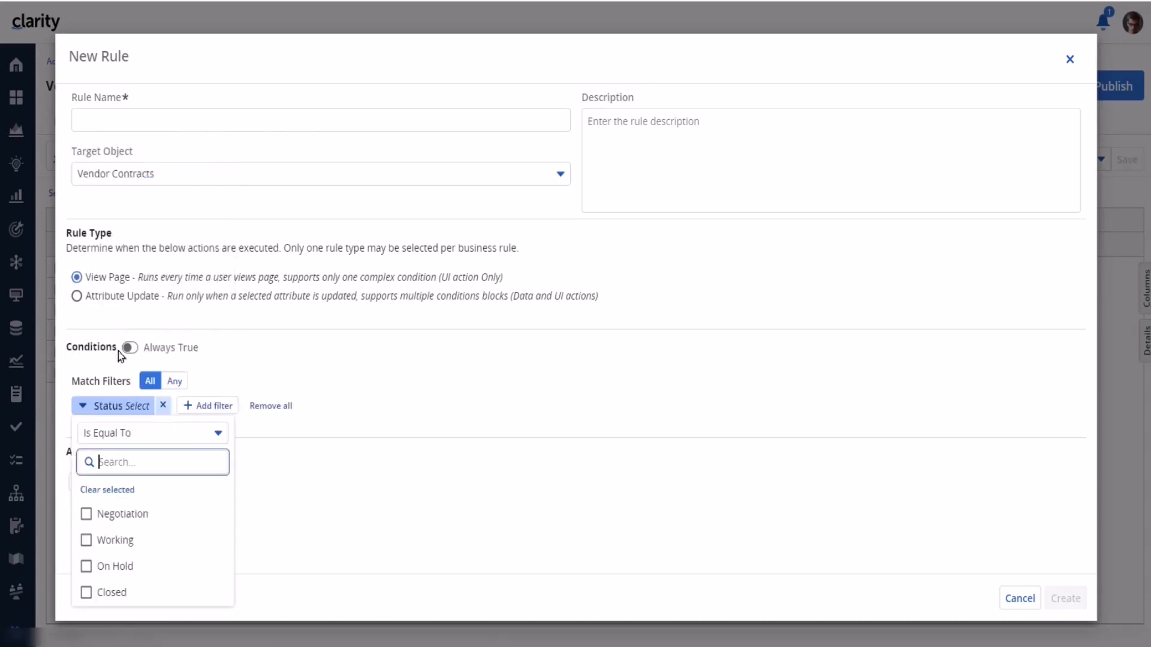
click(93, 567)
click(401, 359)
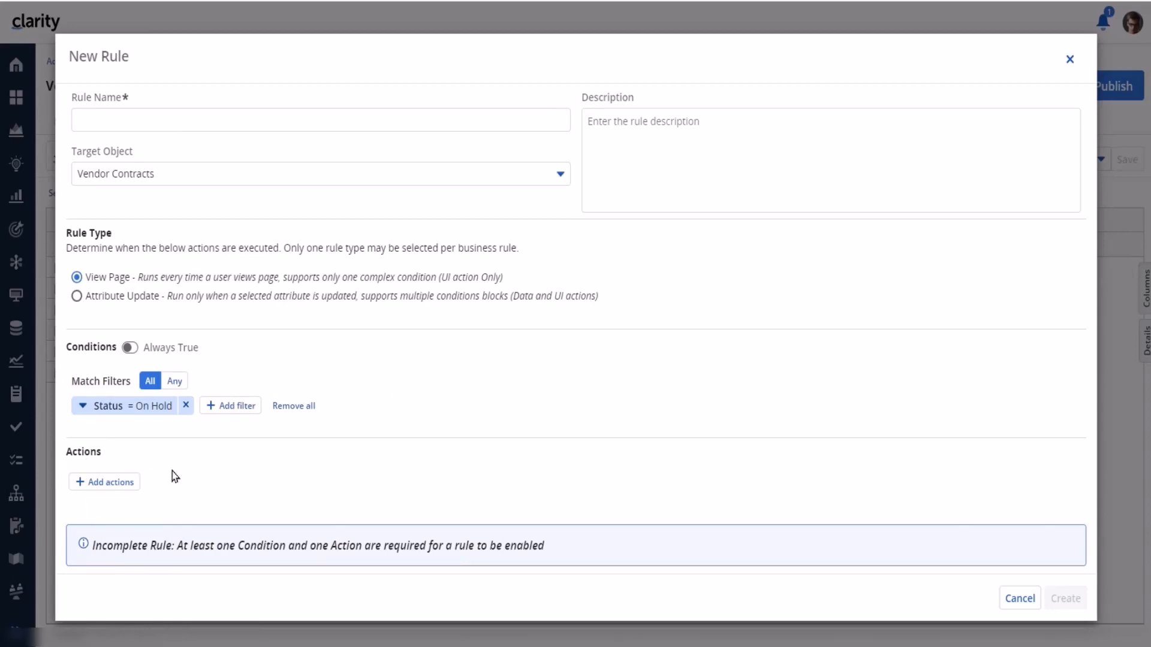
click(117, 484)
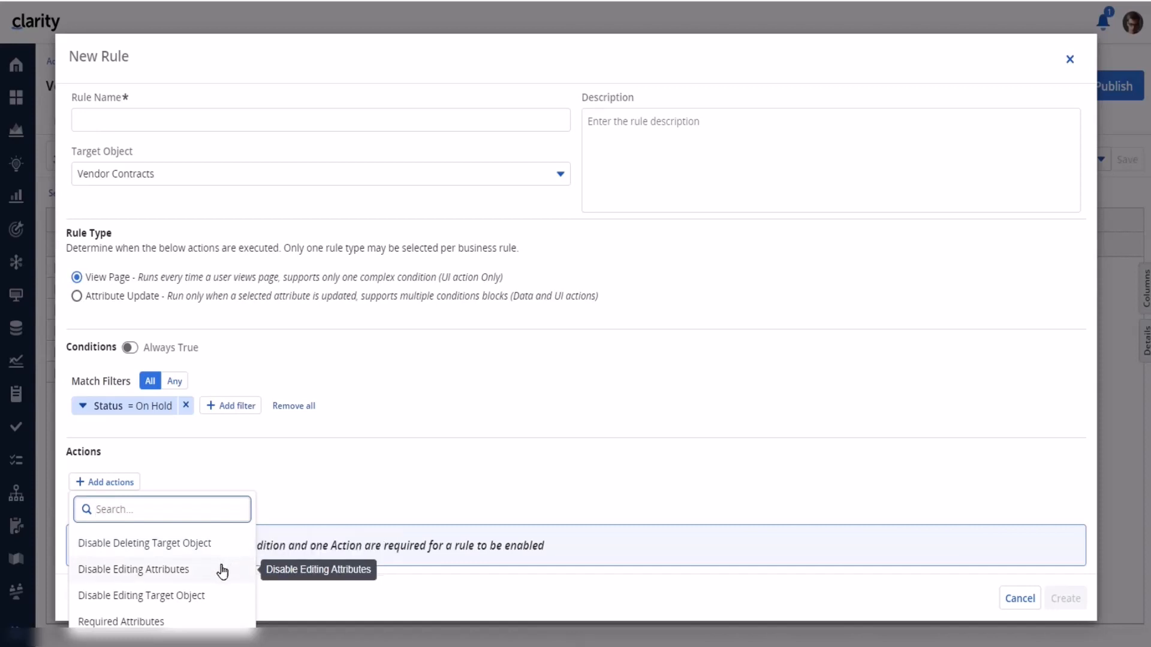
click(218, 600)
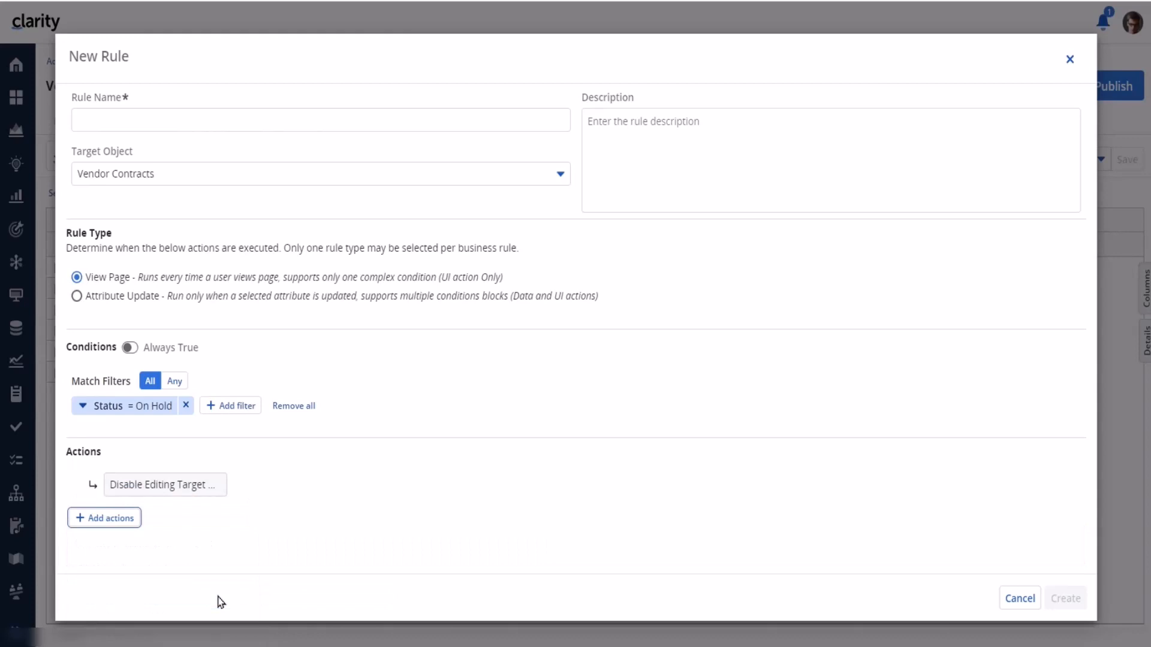
Change the rule type to Attribute Update and choose Status as the target attribute.
click(77, 296)
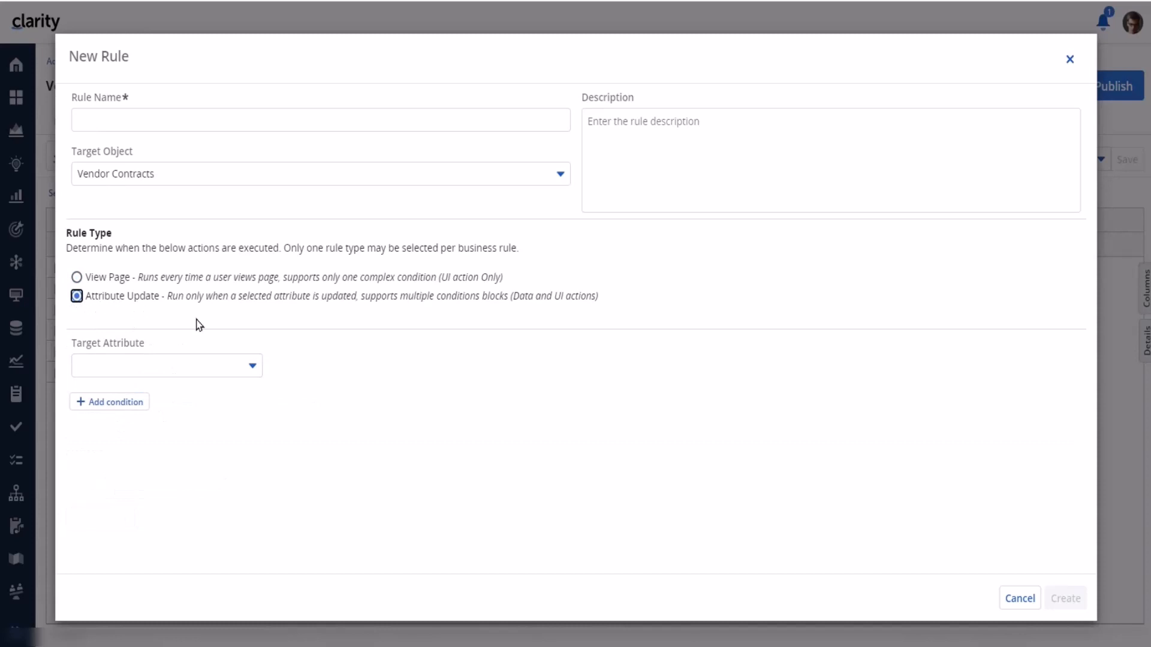
click(253, 368)
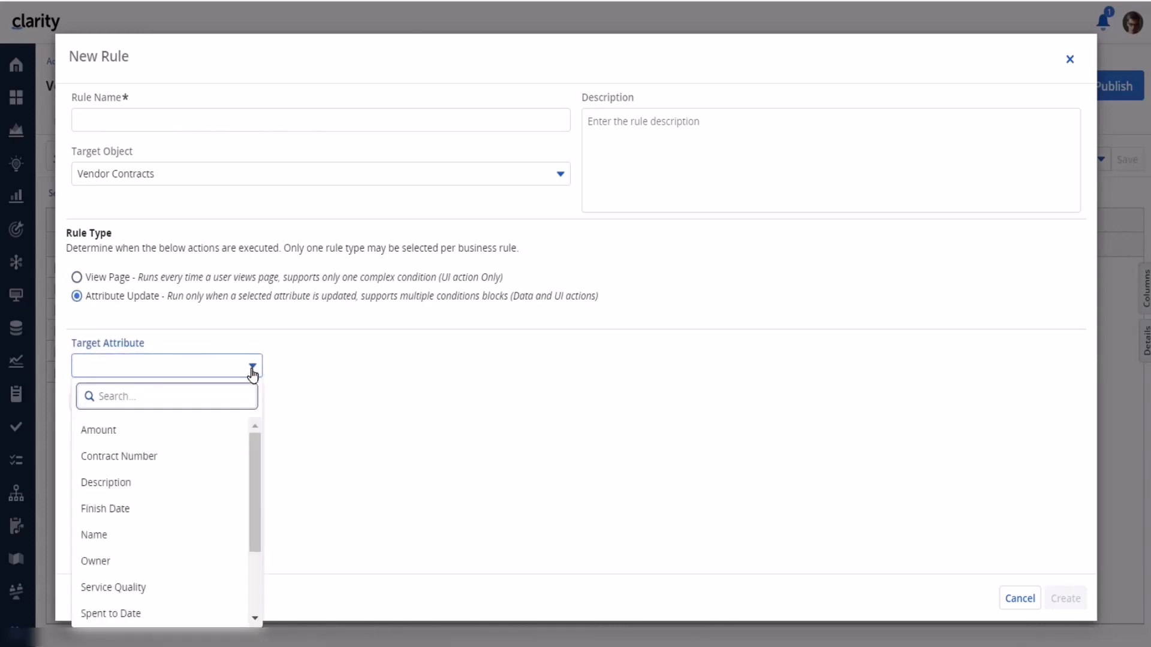
drag(257, 501, 252, 612)
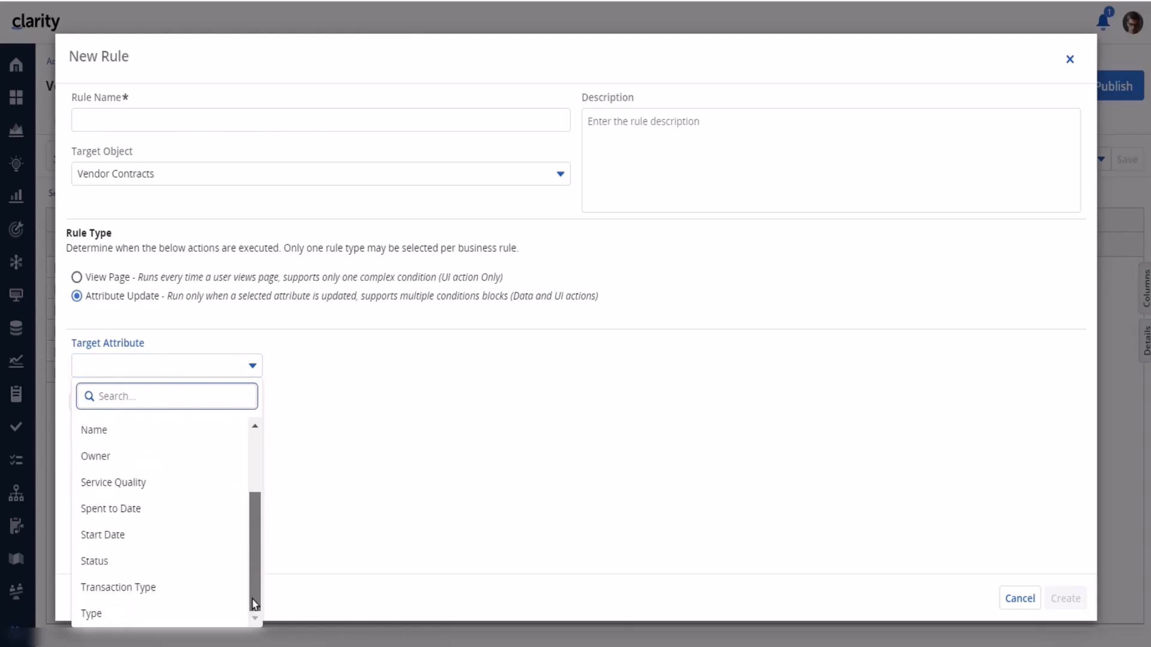
click(94, 563)
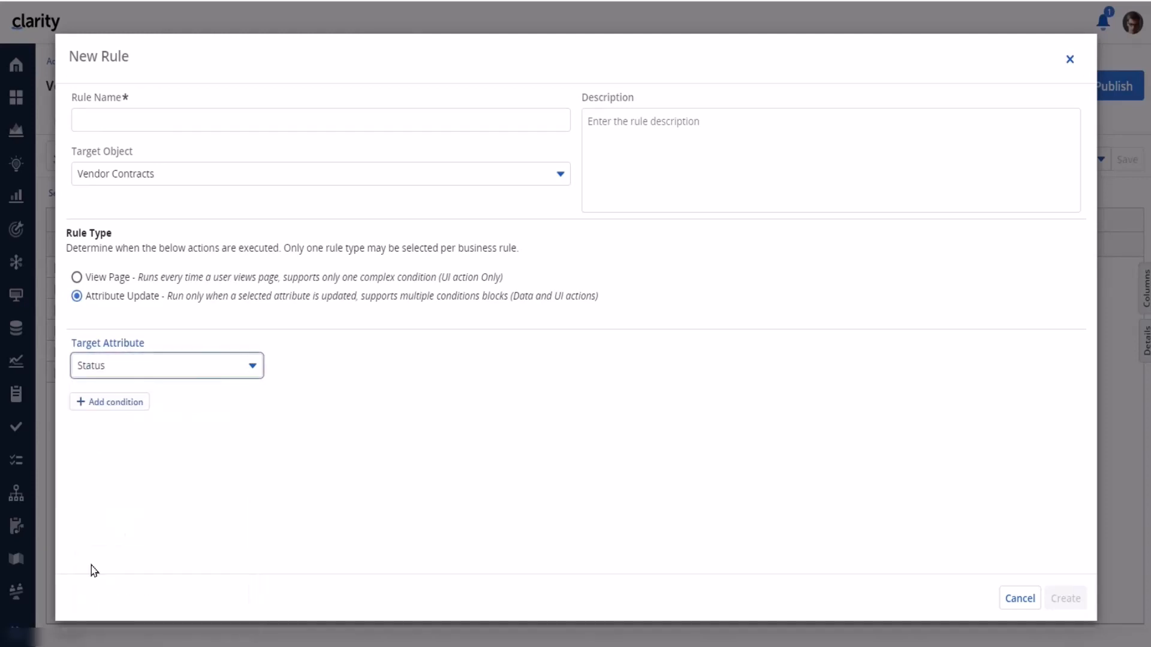
Add a condition for Status equal to On Hold with Disable Editing Target Object as its UI action.
click(117, 403)
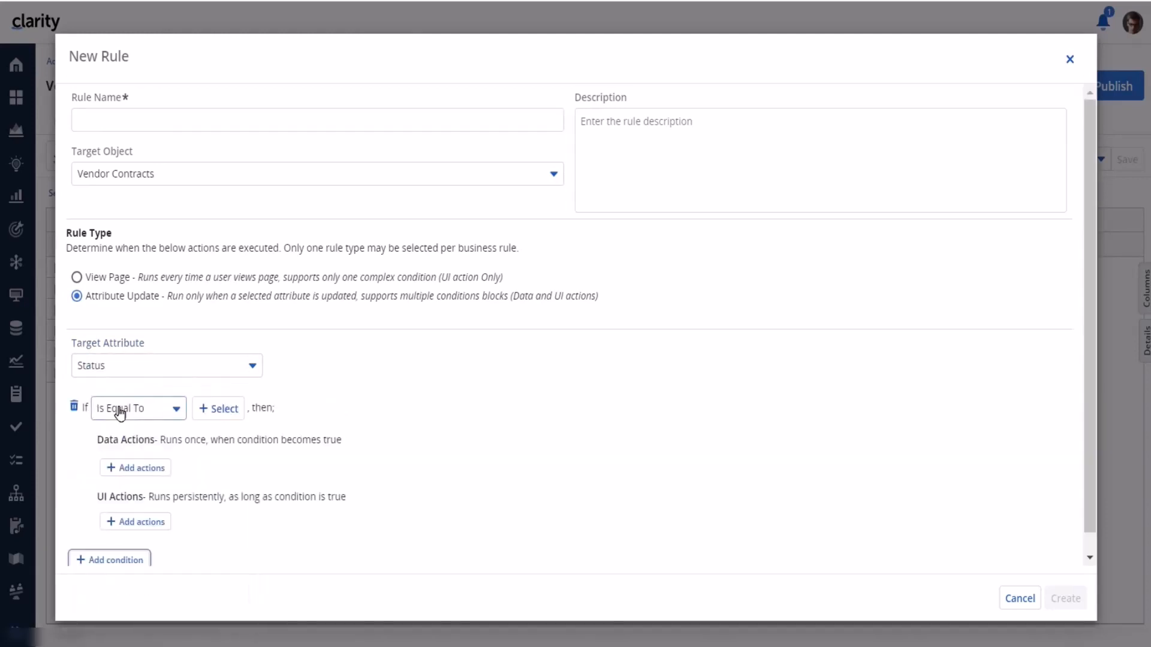
click(227, 412)
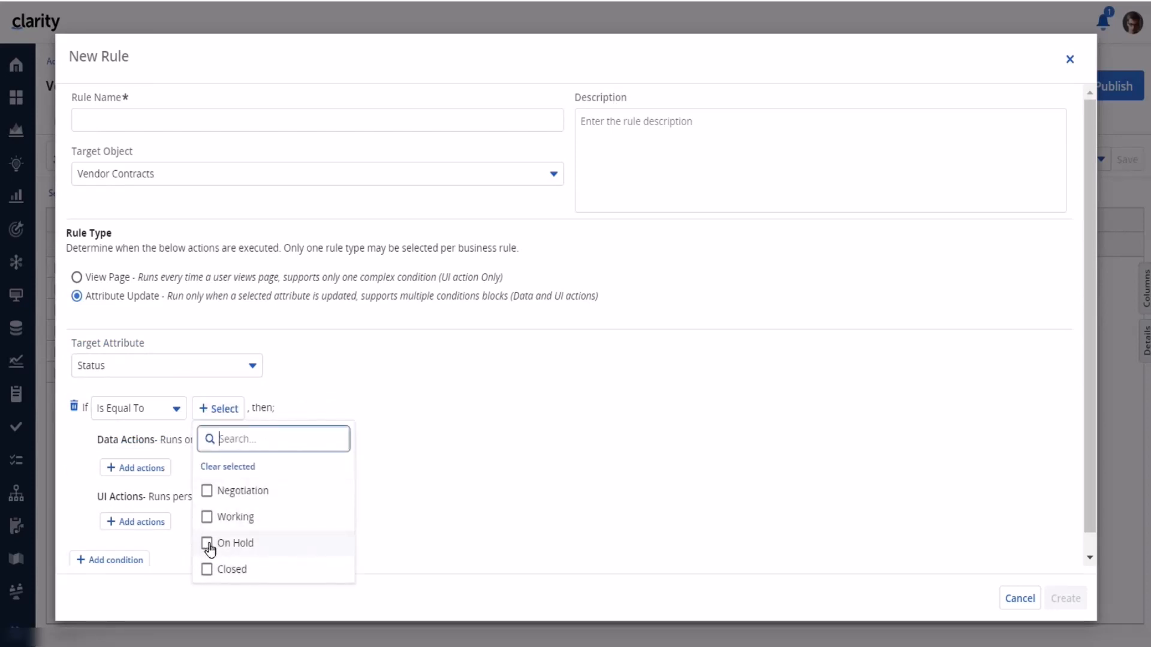
click(206, 544)
click(432, 386)
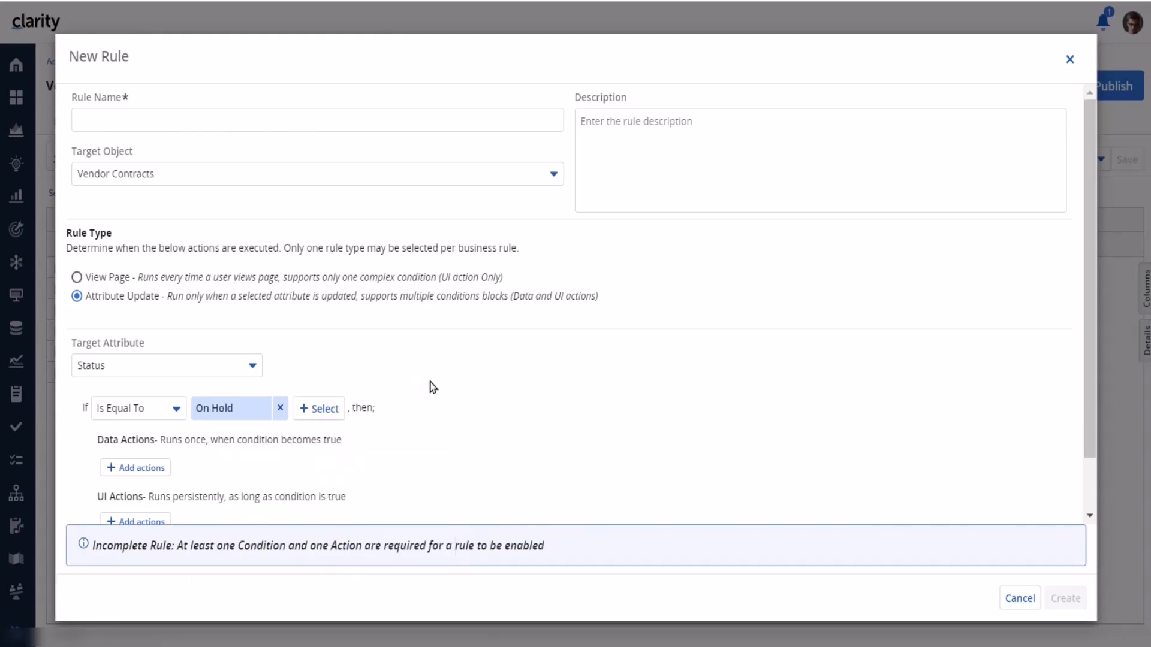
scroll(412, 426, down, 1)
click(126, 462)
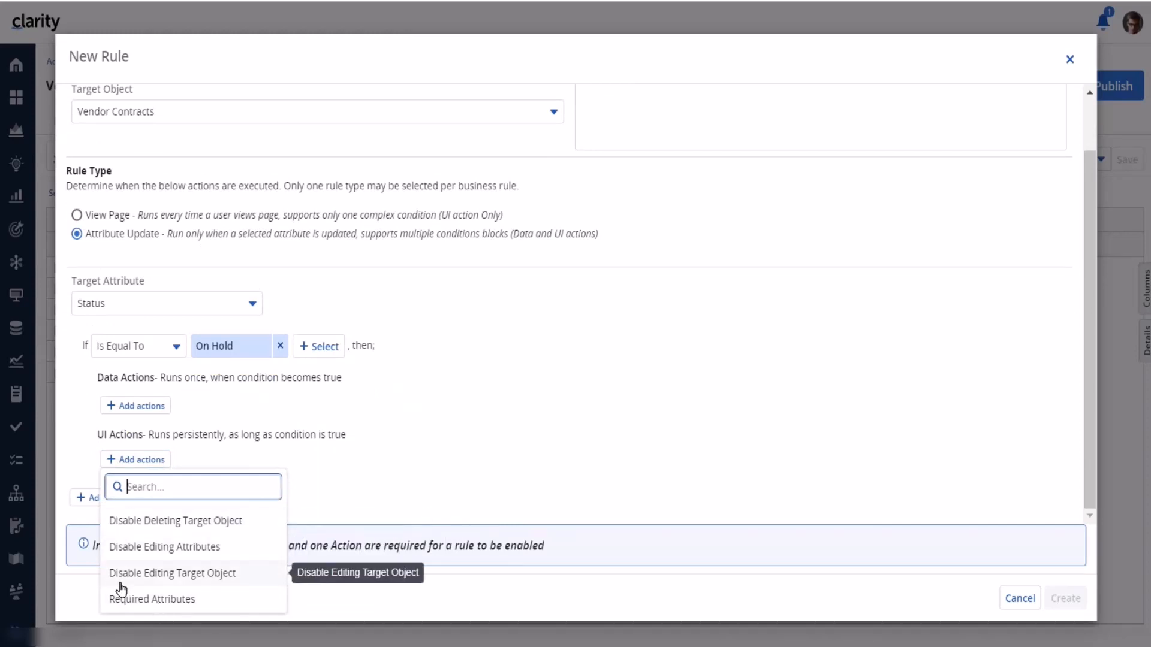
click(242, 580)
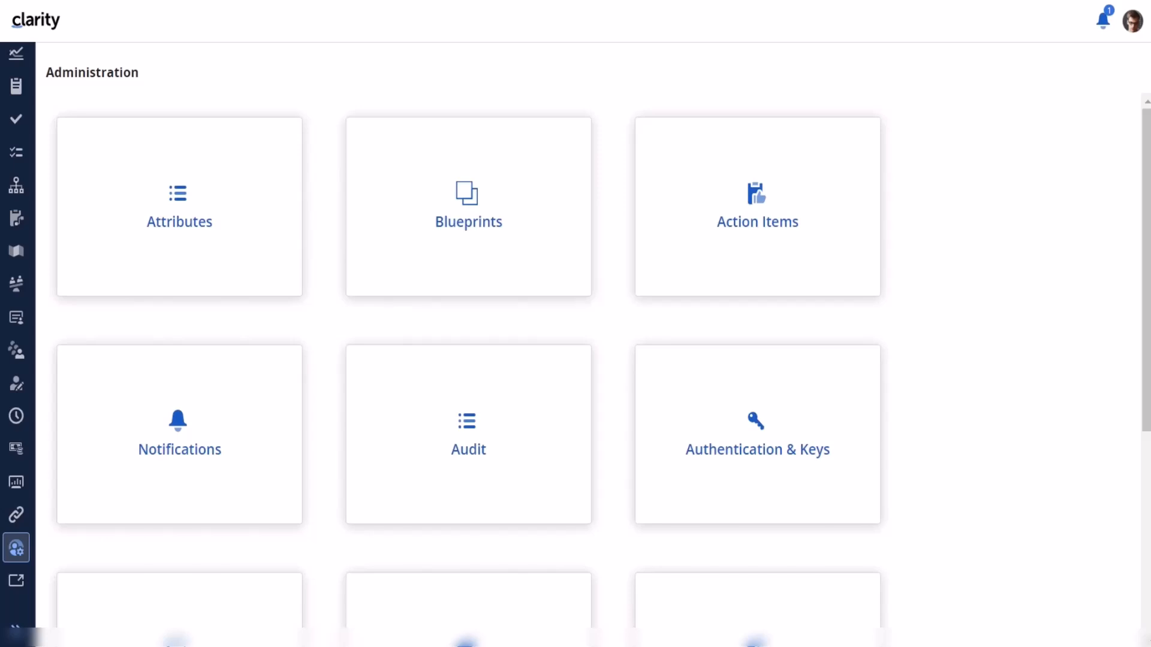
Open the Vendors blueprint from the administration area in edit mode and show its rules.
click(478, 227)
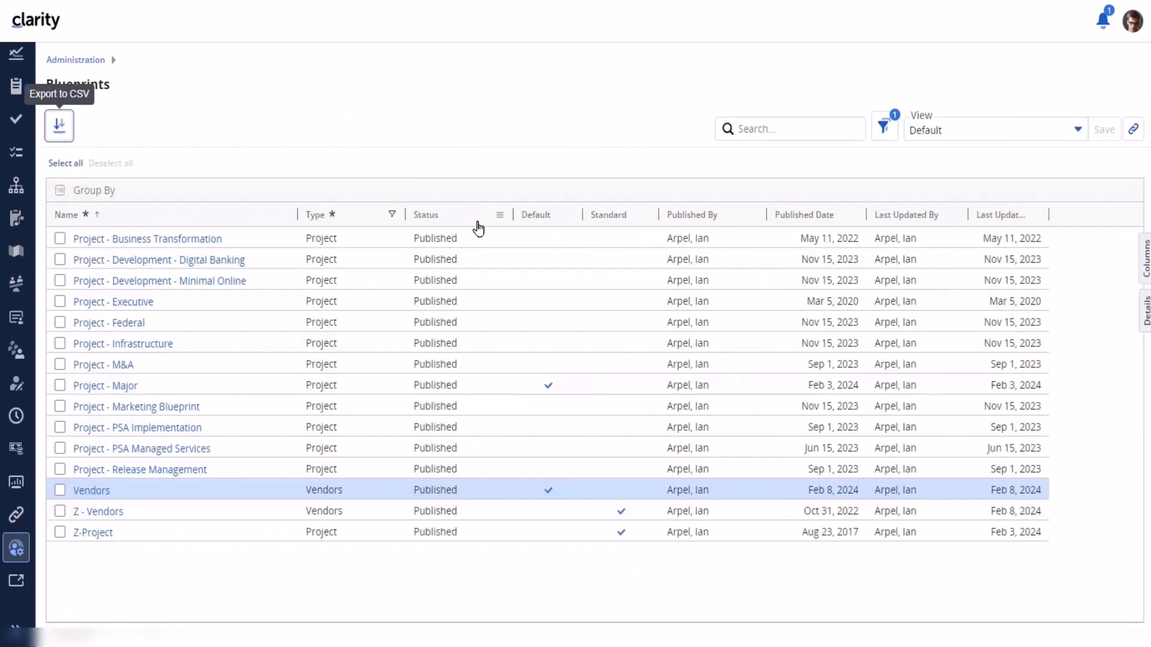
click(96, 491)
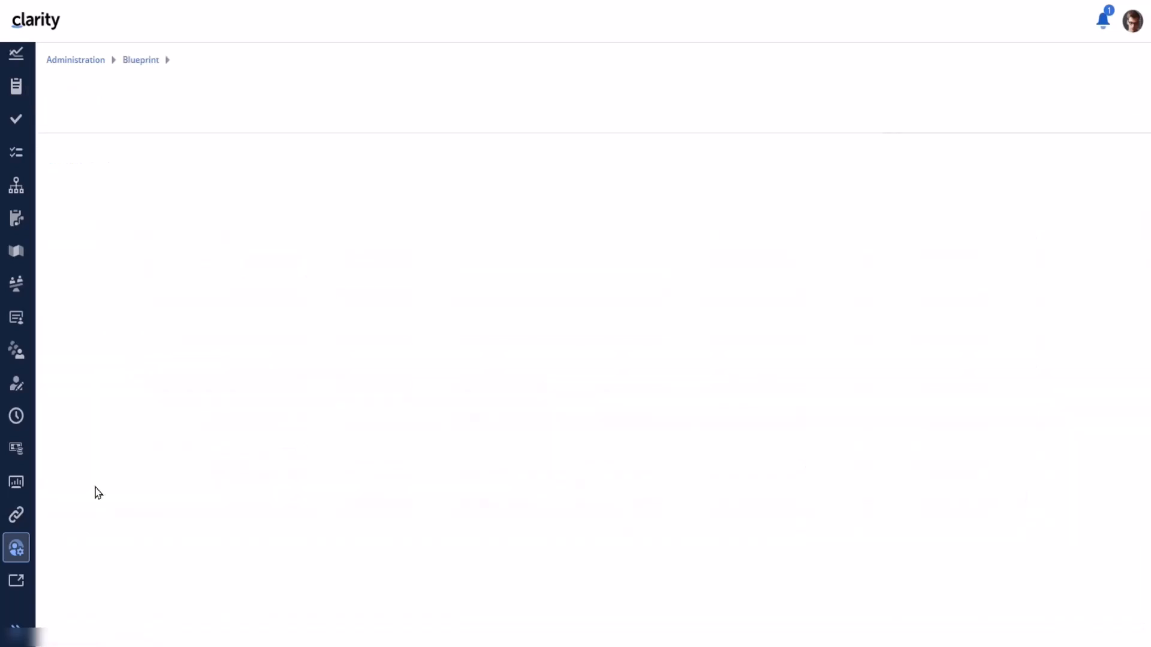
click(1119, 88)
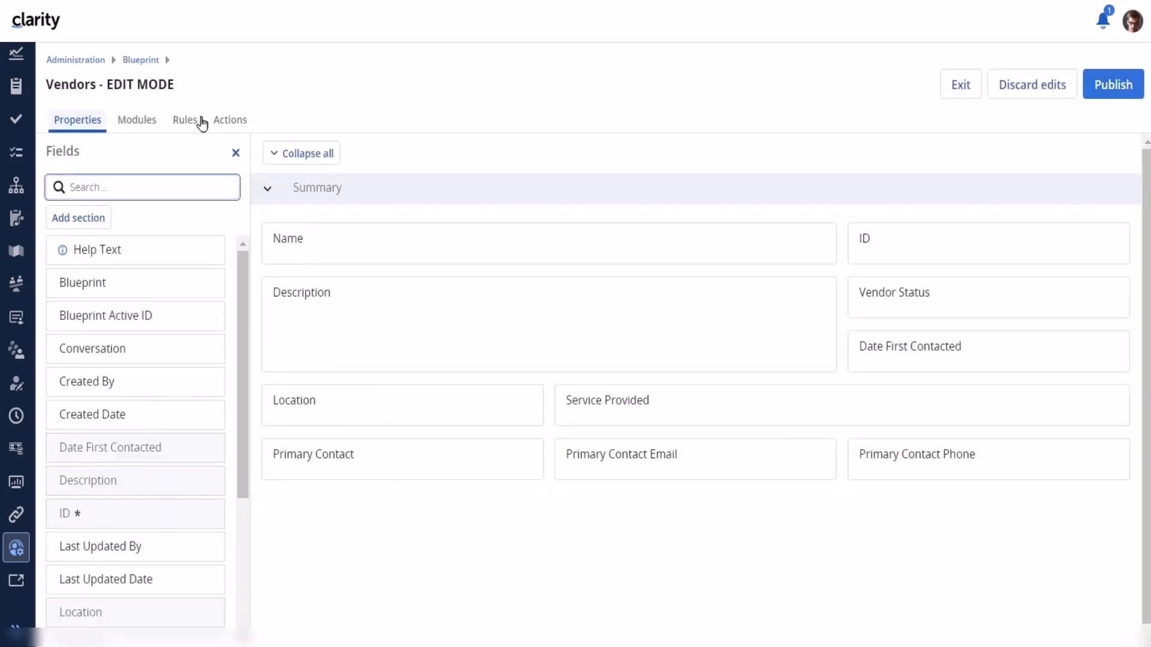
click(185, 122)
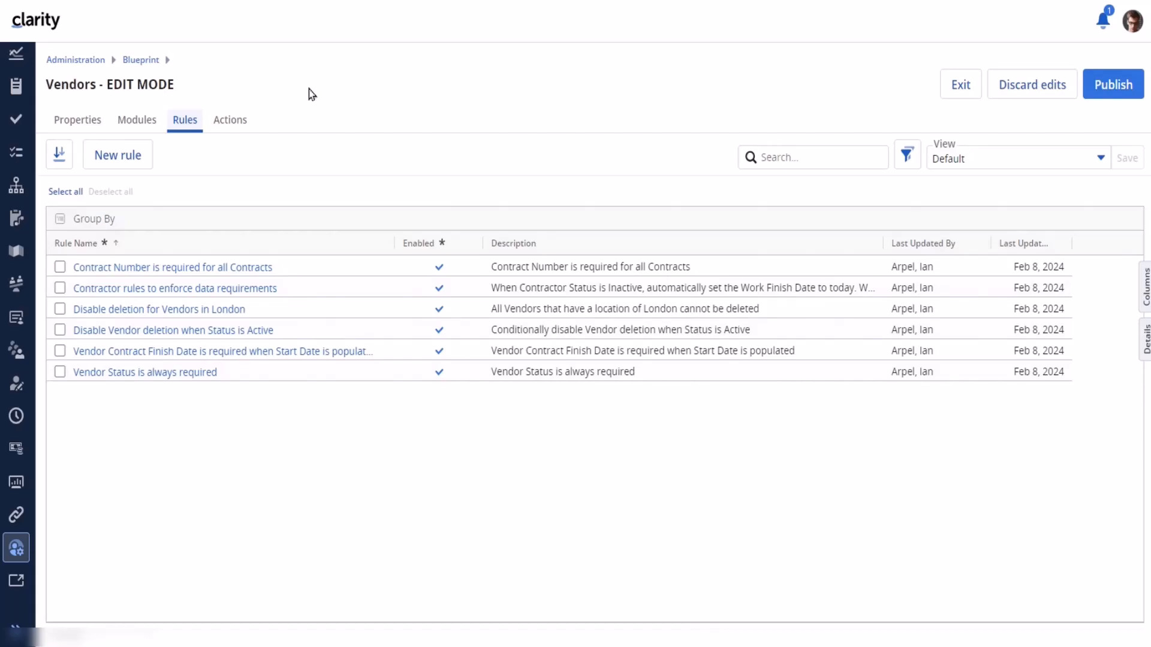
Start a new rule in the Vendors blueprint with Contractors as its target object.
click(117, 155)
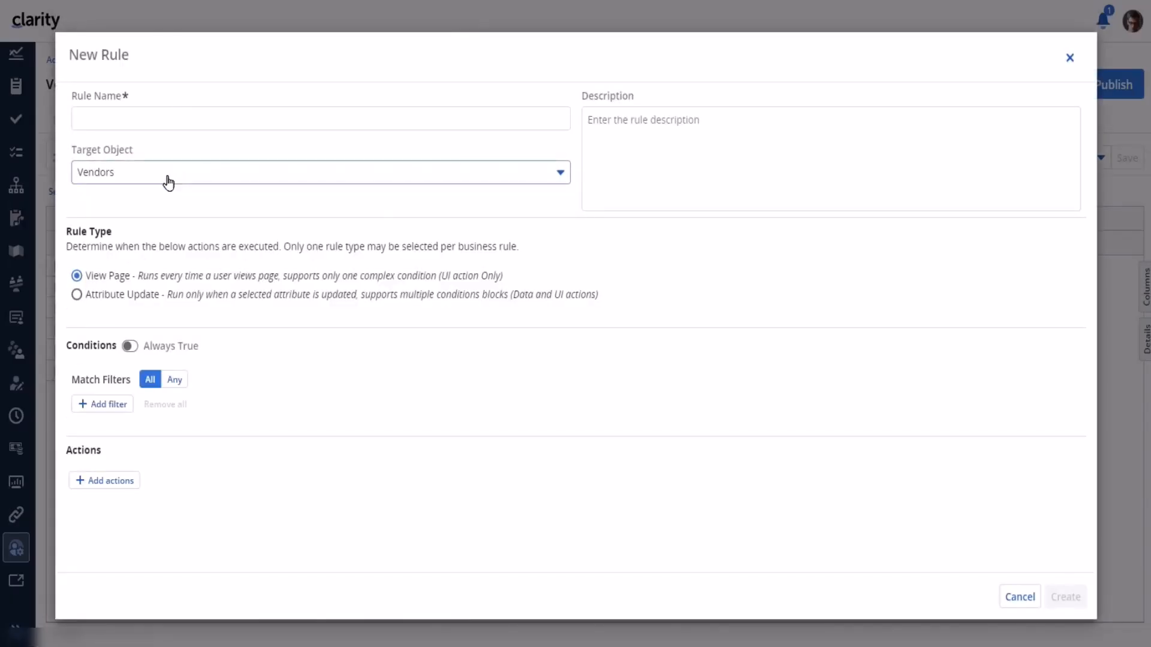
click(561, 176)
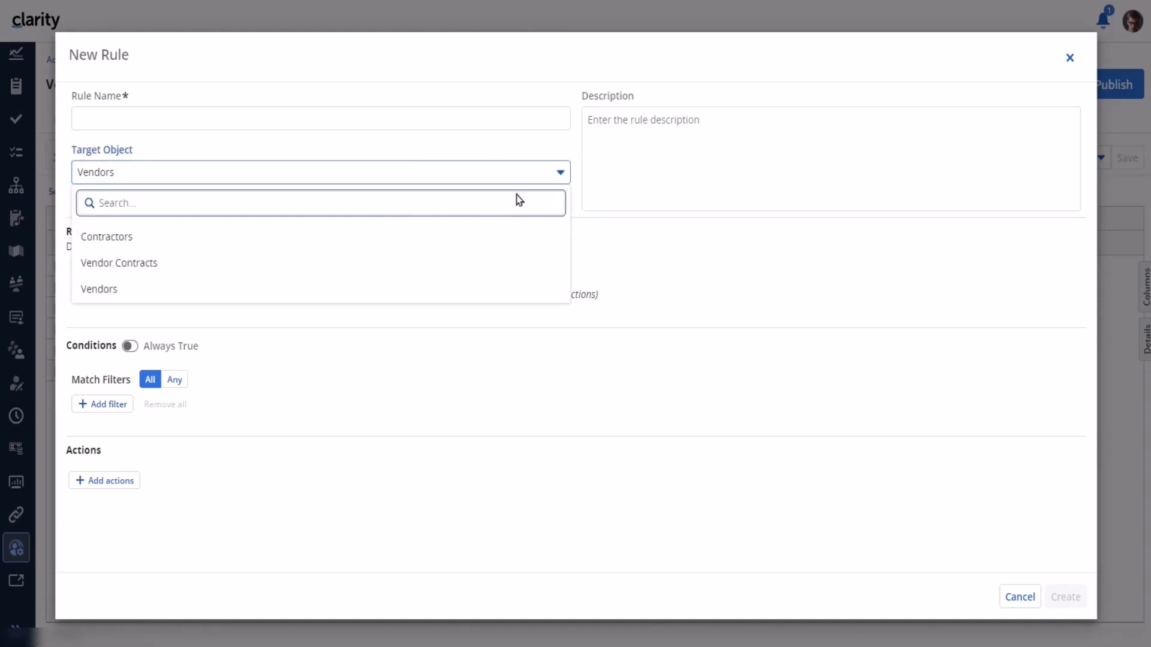
click(139, 238)
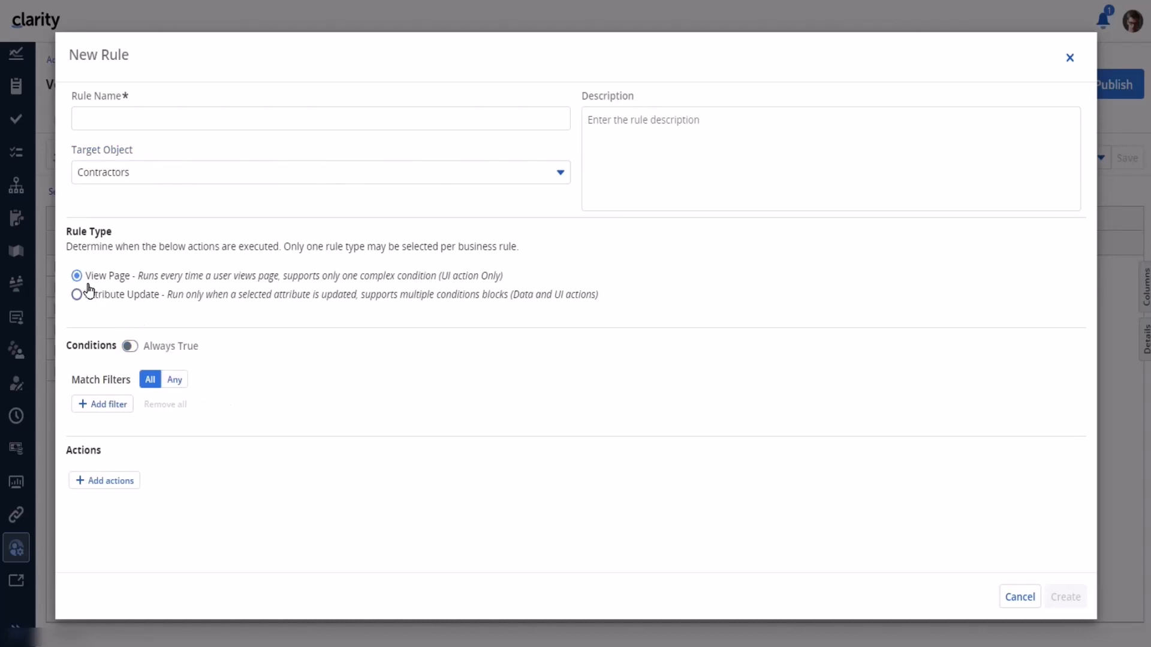
Add a Contractor Status equal to Inactive condition to the View Page rule, and cancel the rule after checking its available actions.
click(110, 408)
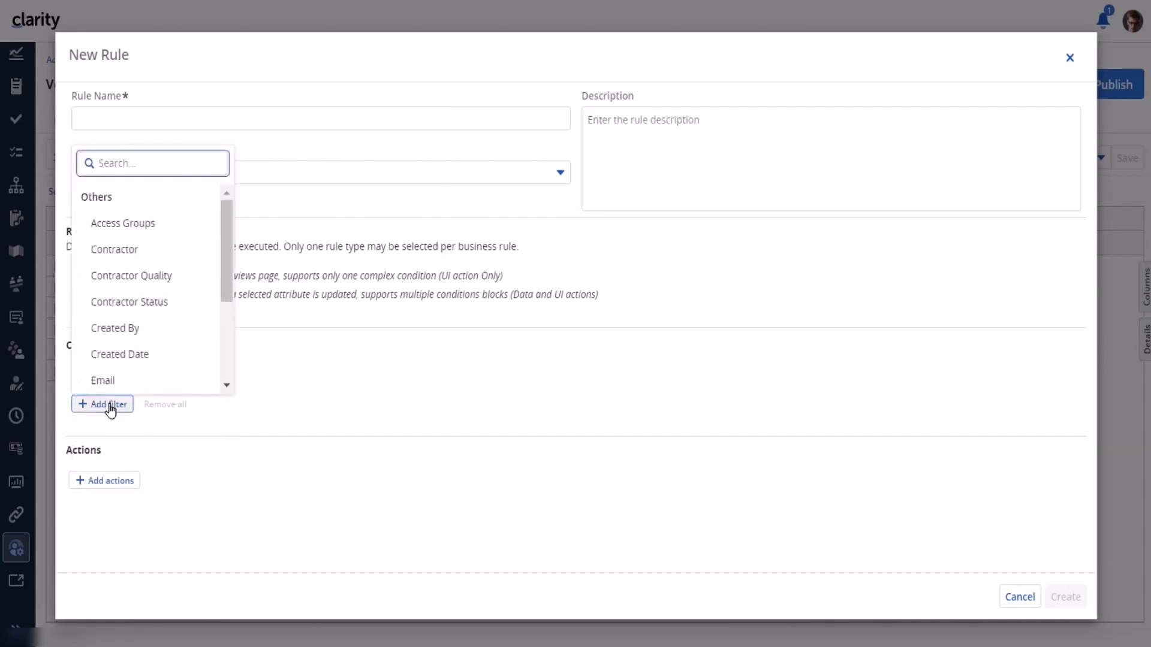
drag(226, 257, 219, 359)
drag(228, 303, 228, 242)
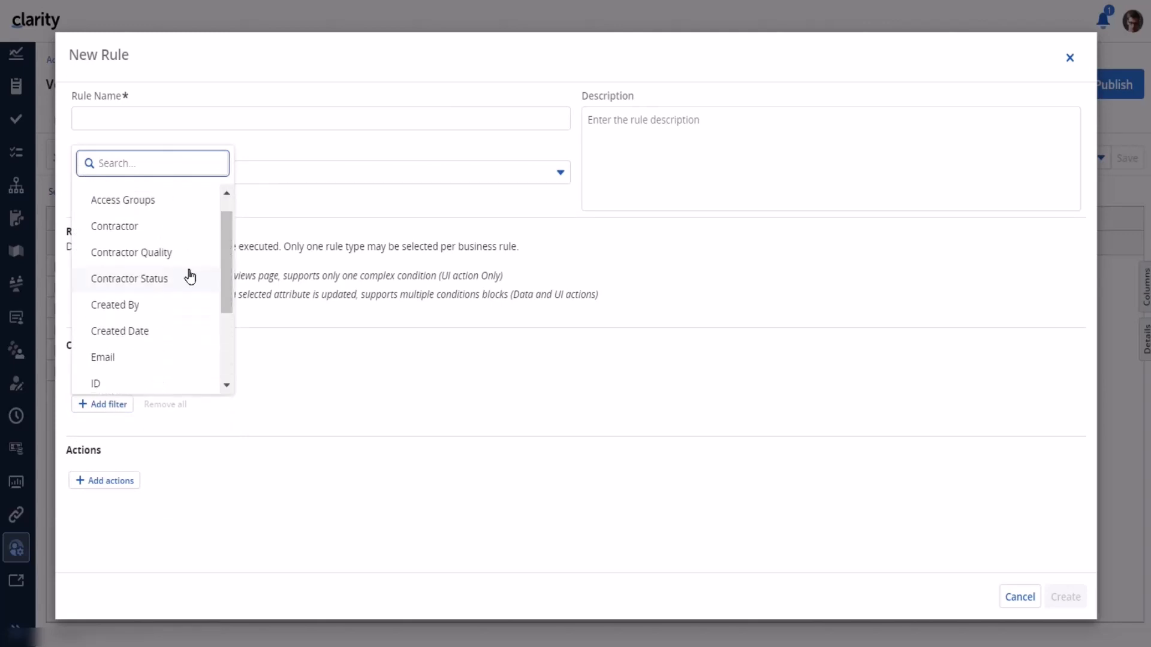
click(150, 282)
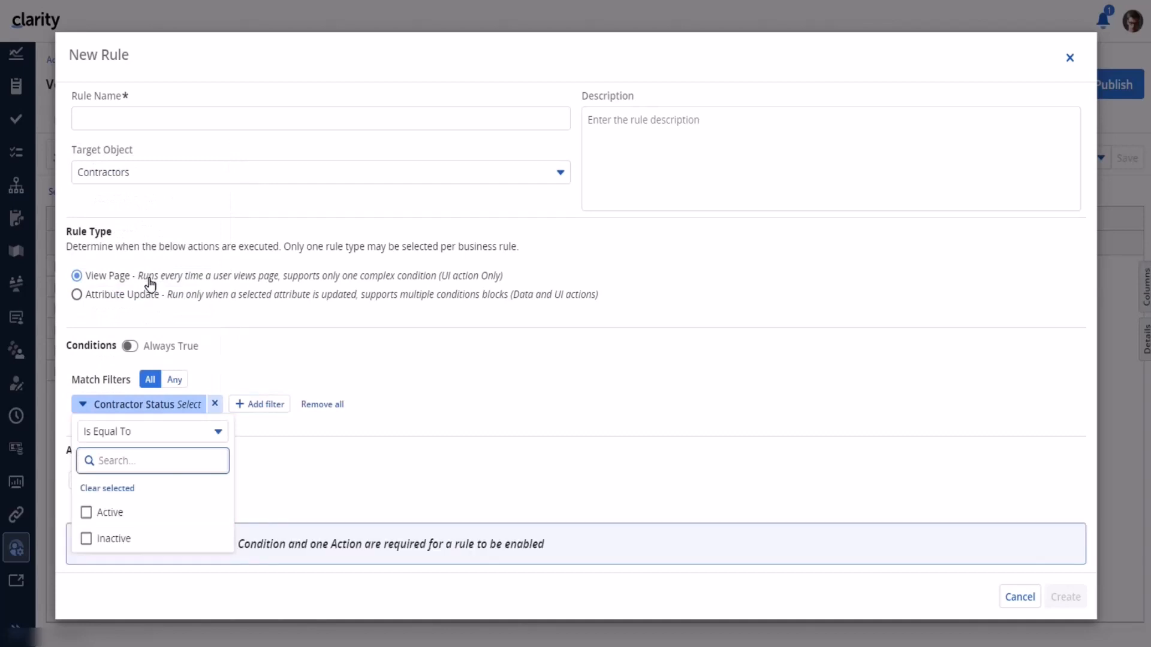
click(87, 539)
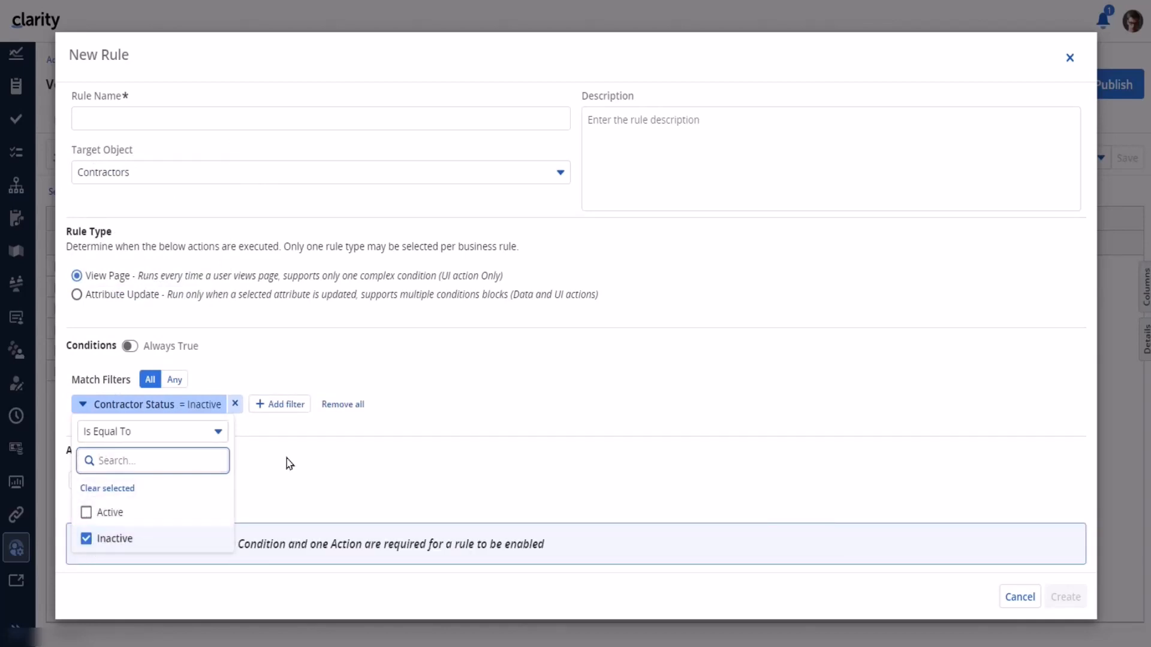
click(436, 352)
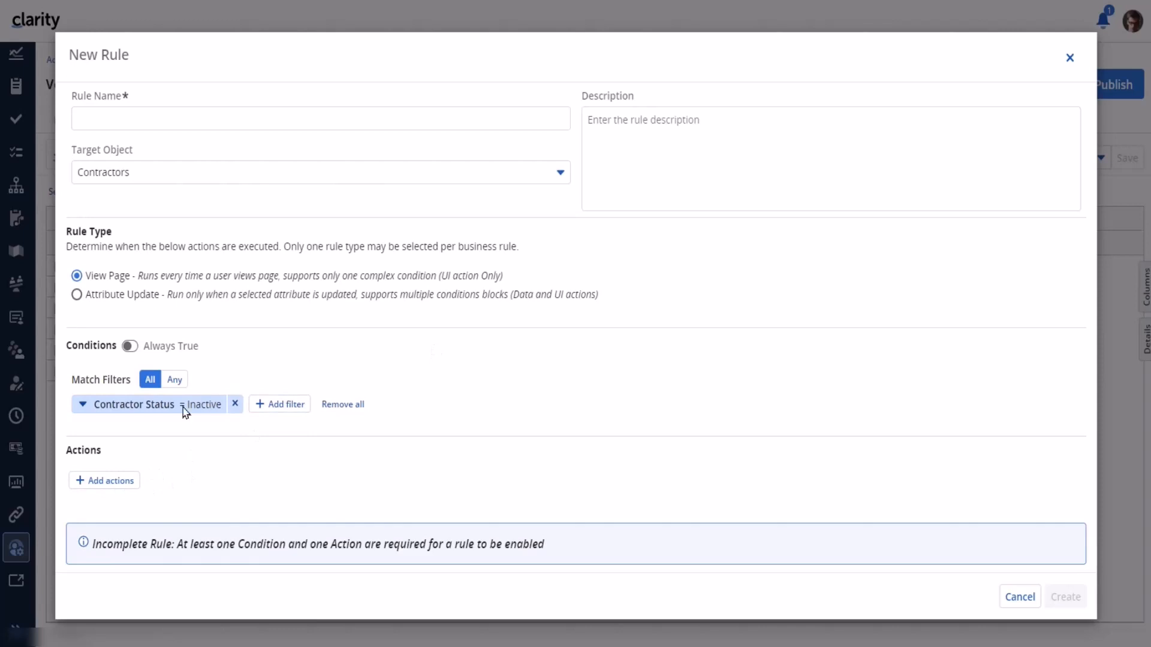
click(113, 484)
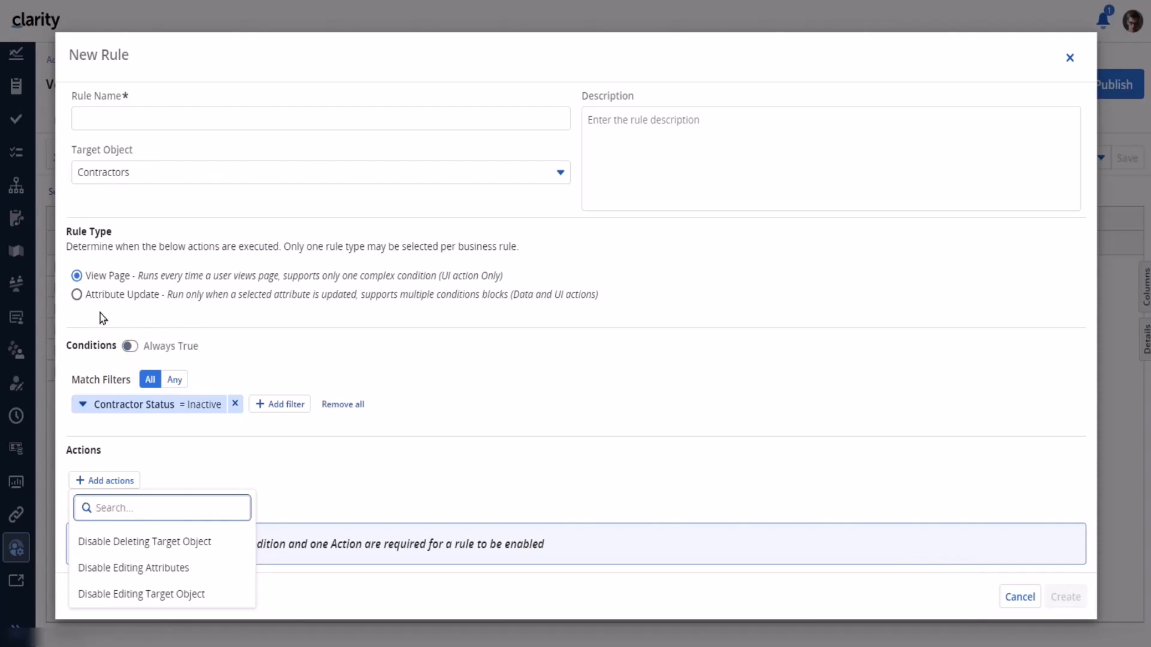
click(1019, 598)
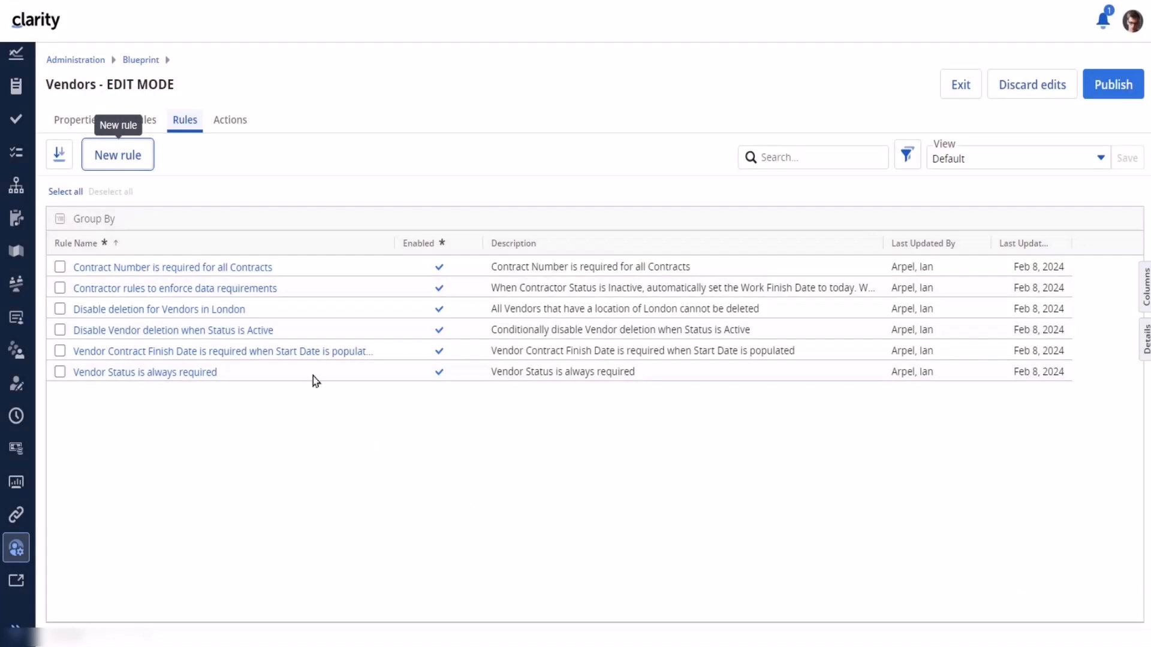
Open the rule "Contractor rules to enforce data requirements" and review its Inactive and Active conditions with their data and UI actions.
click(247, 289)
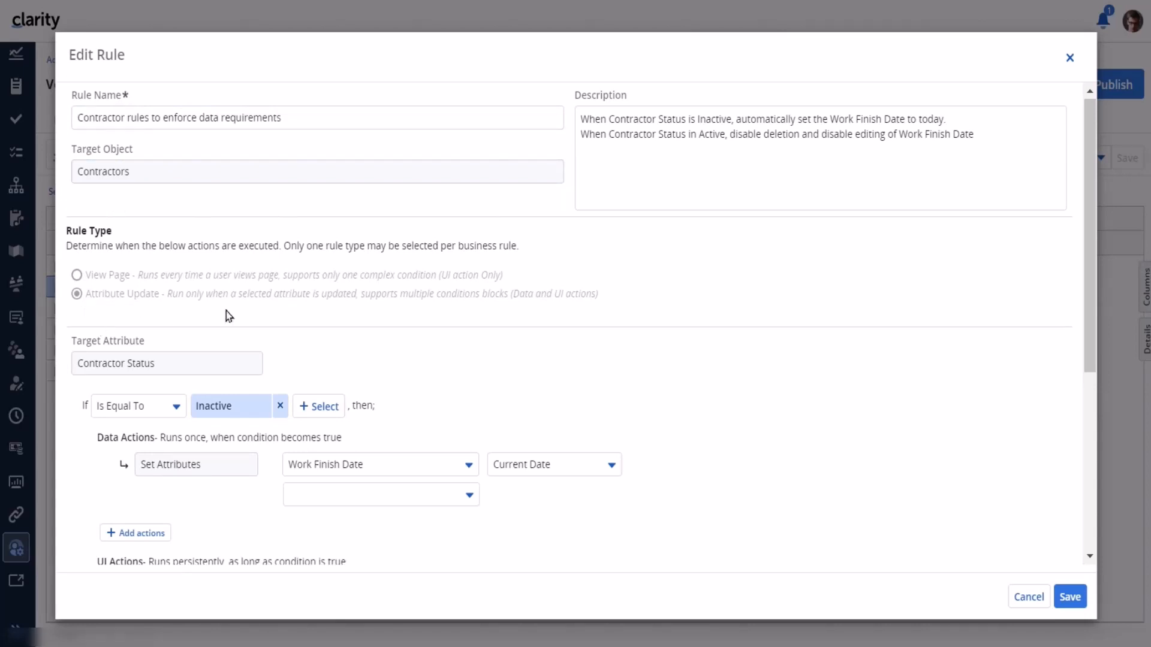
scroll(319, 326, down, 3)
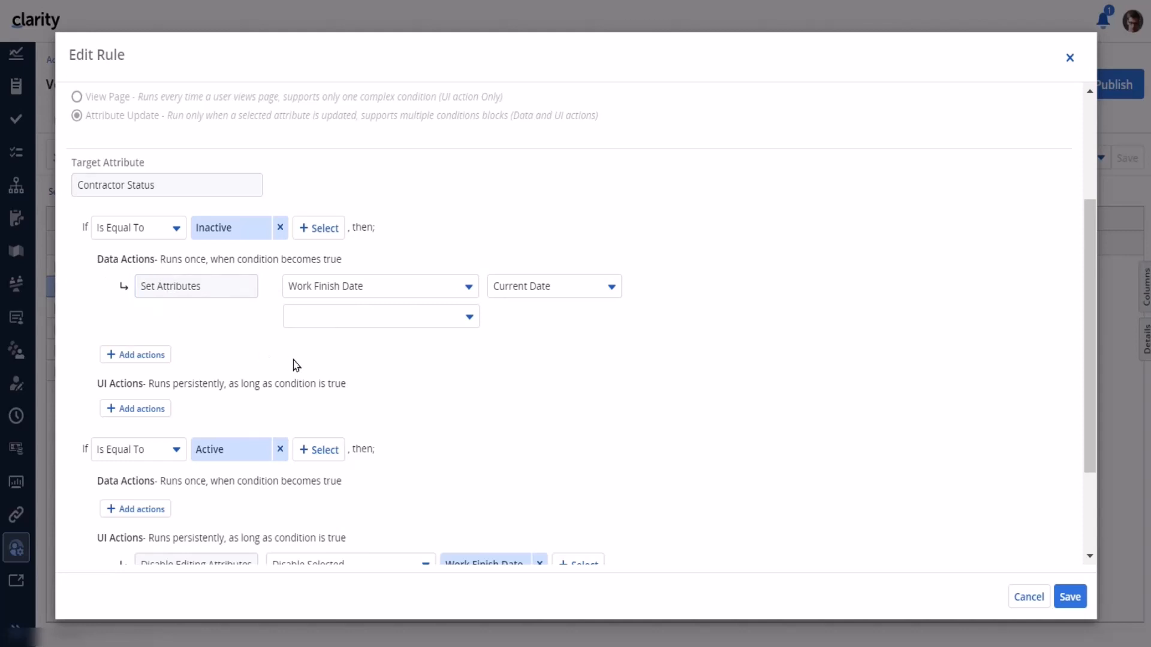
scroll(295, 365, down, 3)
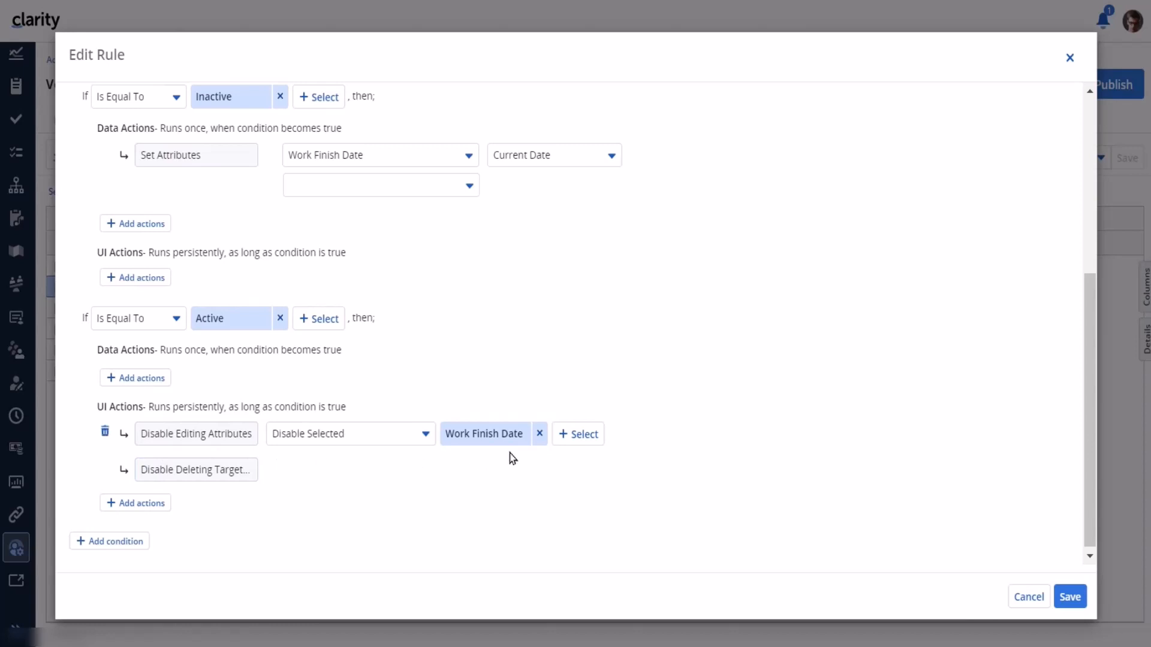
click(149, 510)
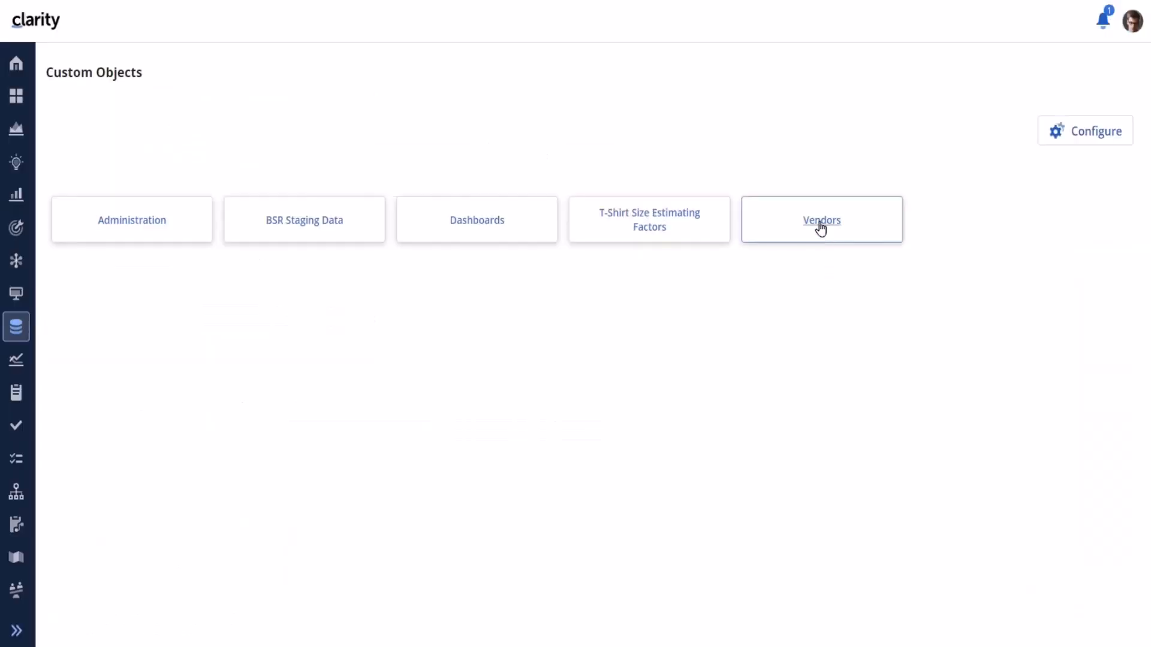
Open the vendor ACG, go to its ACG vendor contract, and show that contract's contractors.
click(821, 227)
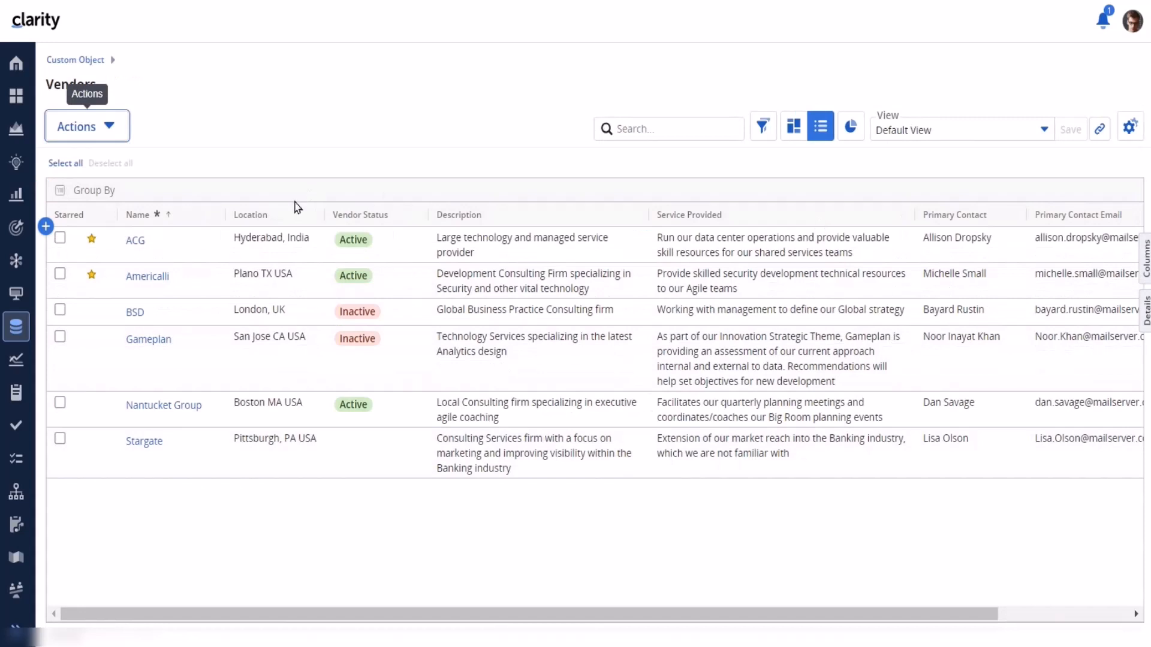
click(135, 243)
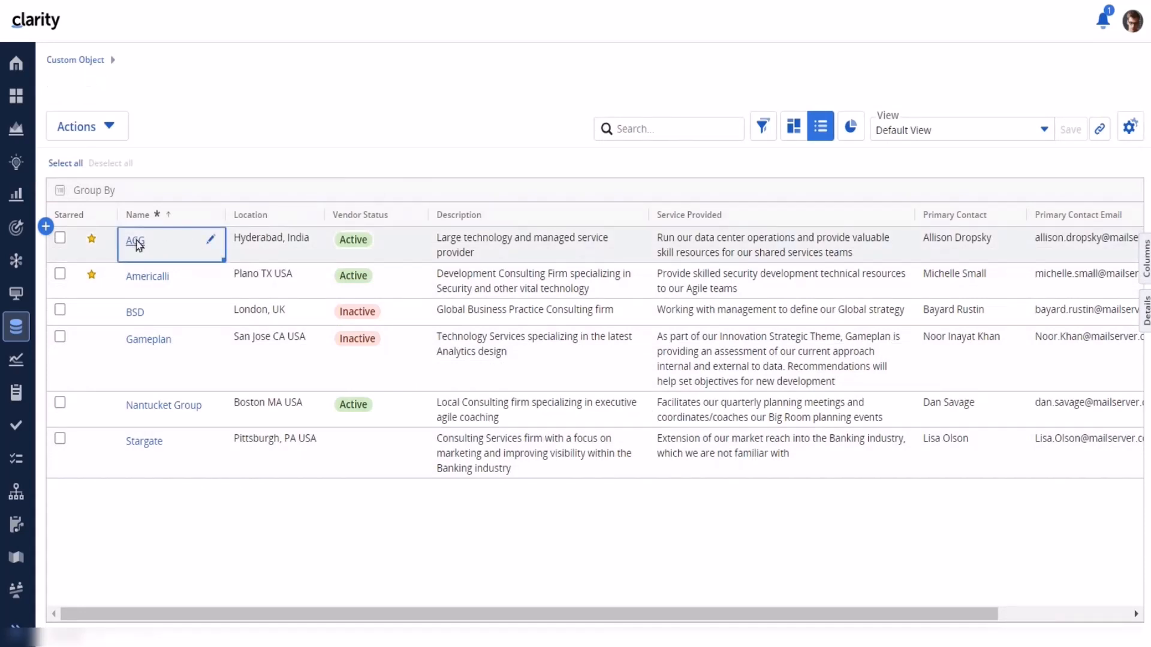
click(136, 242)
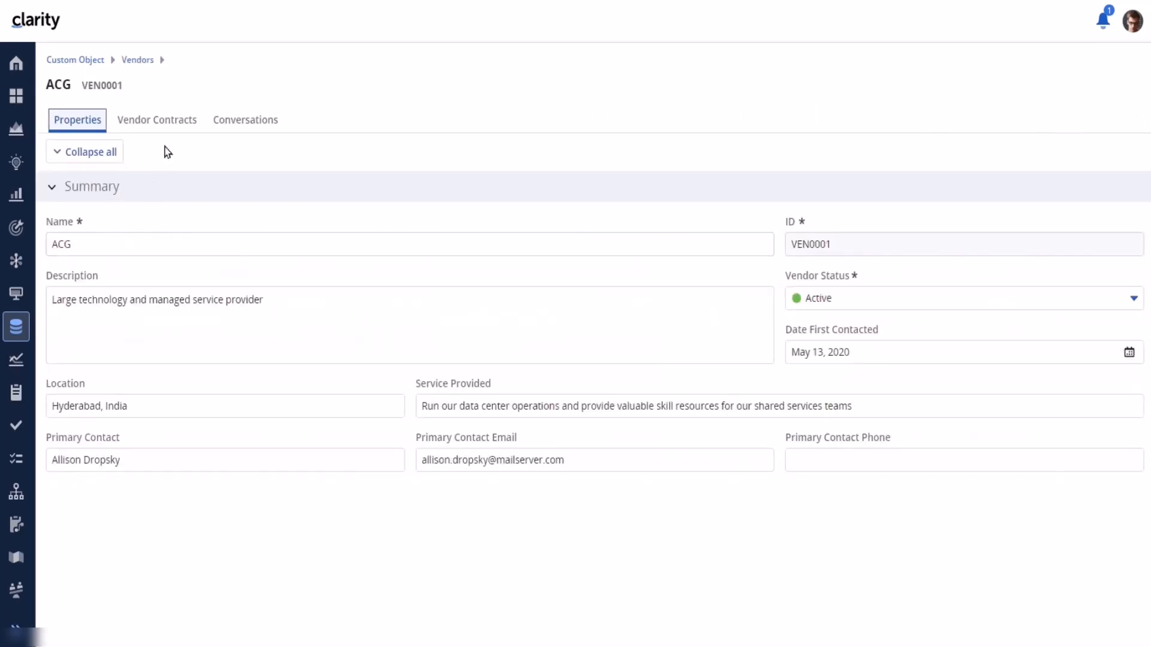
click(168, 127)
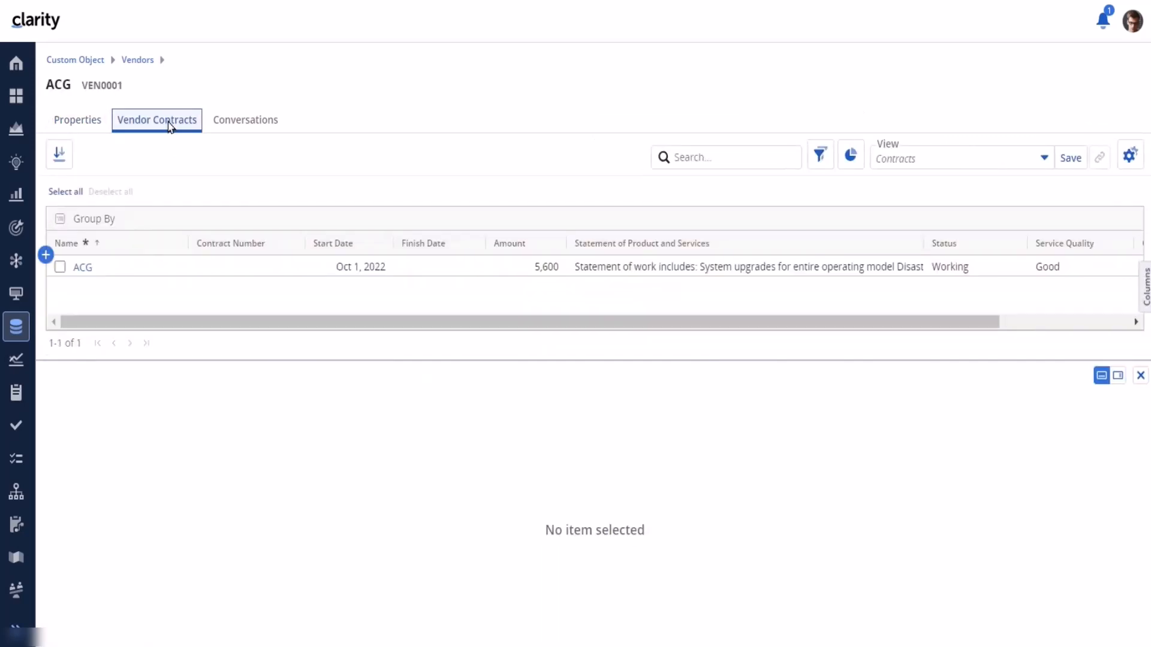
click(82, 268)
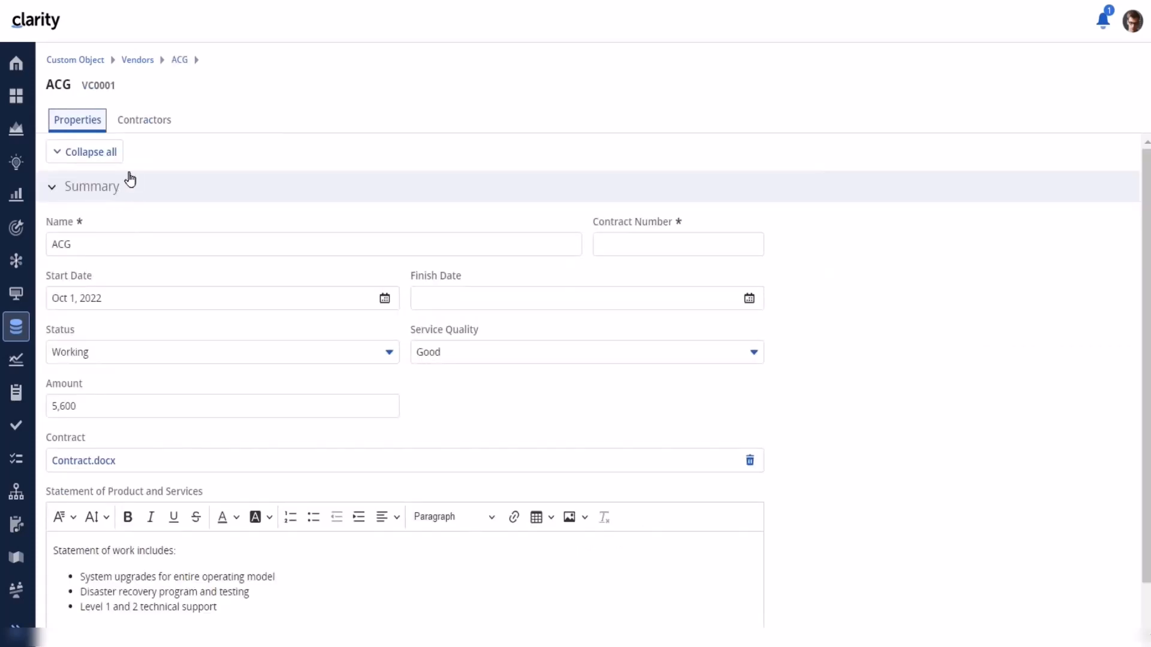
click(149, 129)
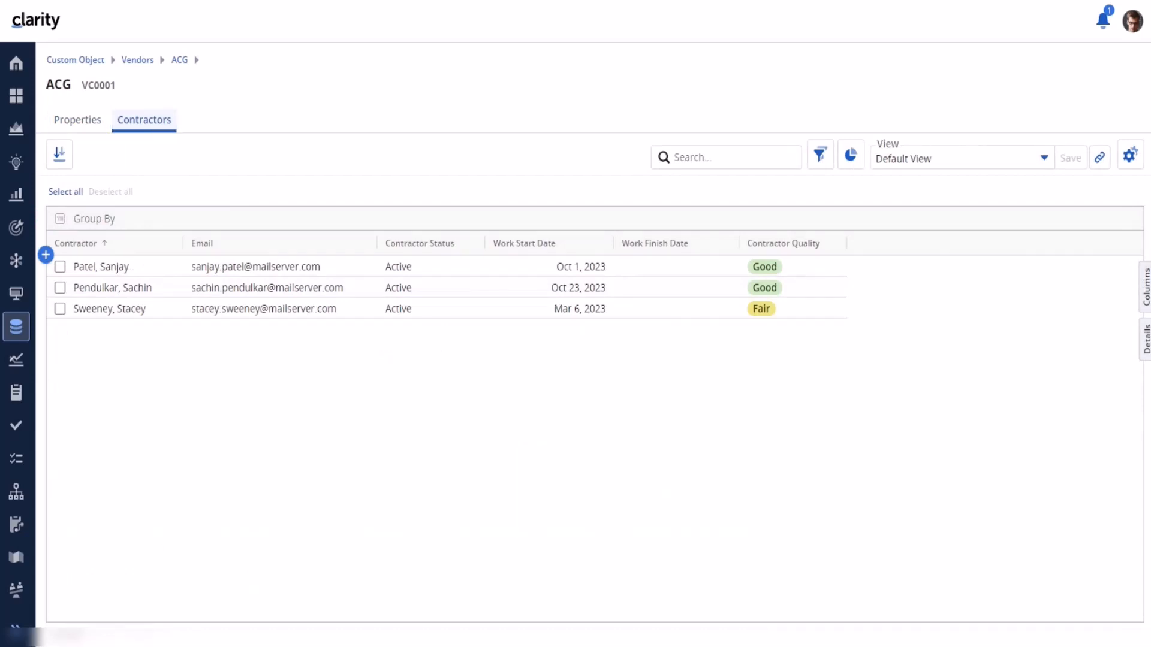
Set the Contractor Status in the third contractor row to Inactive, and try to edit the Work Finish Date of the two active contractors.
click(413, 312)
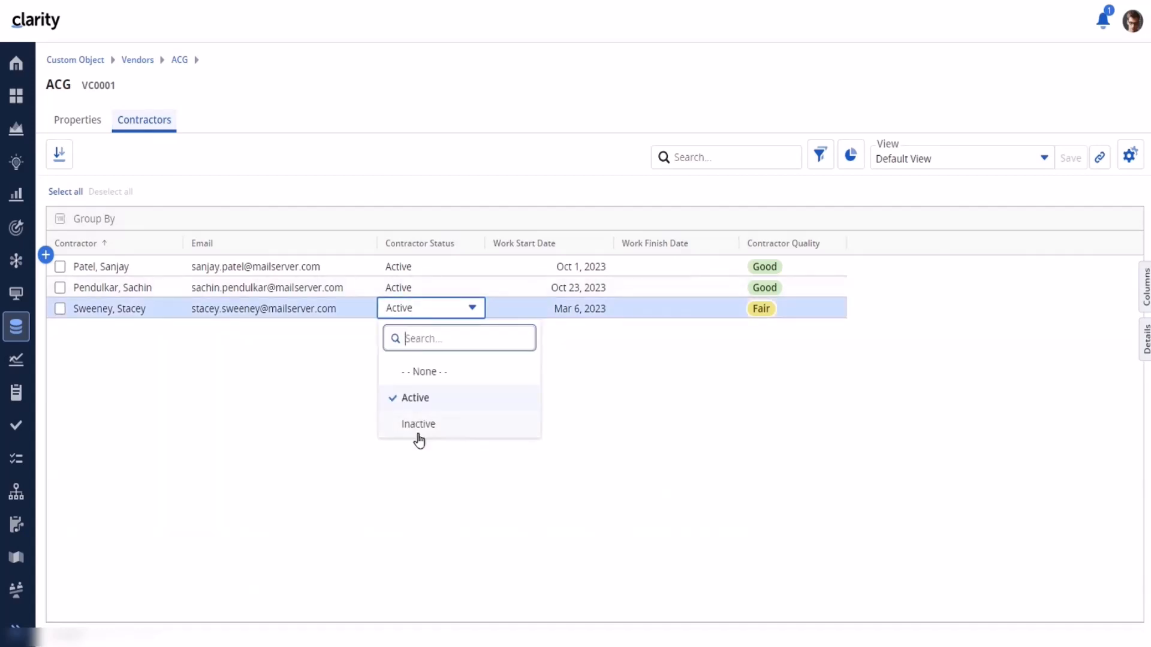
click(418, 424)
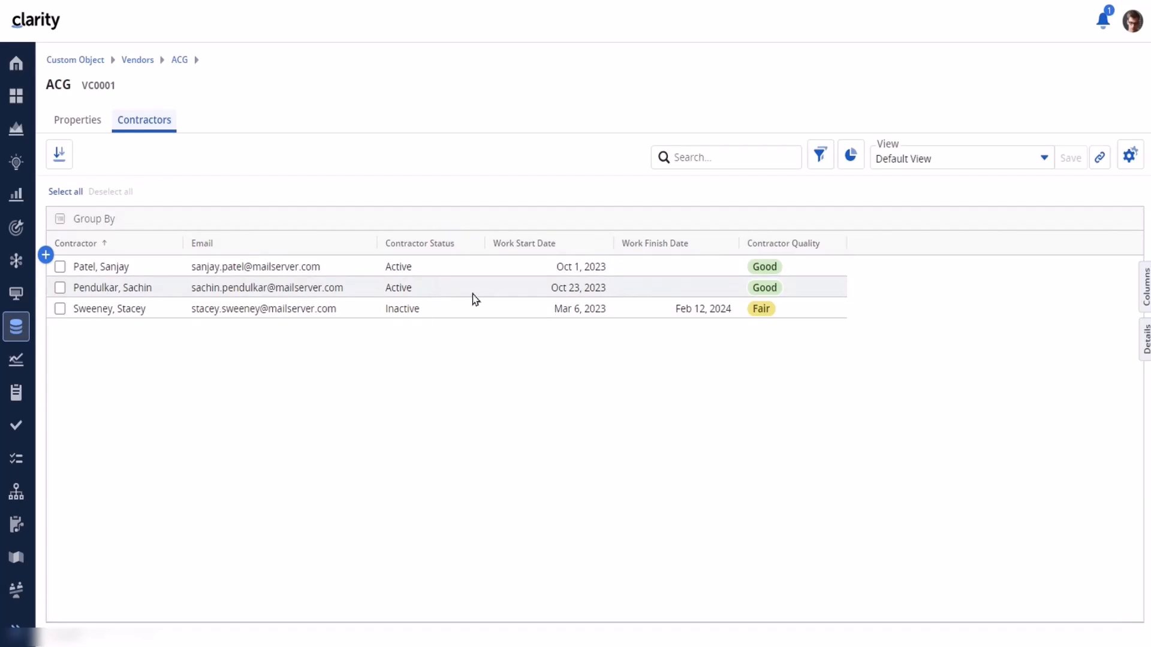
click(689, 287)
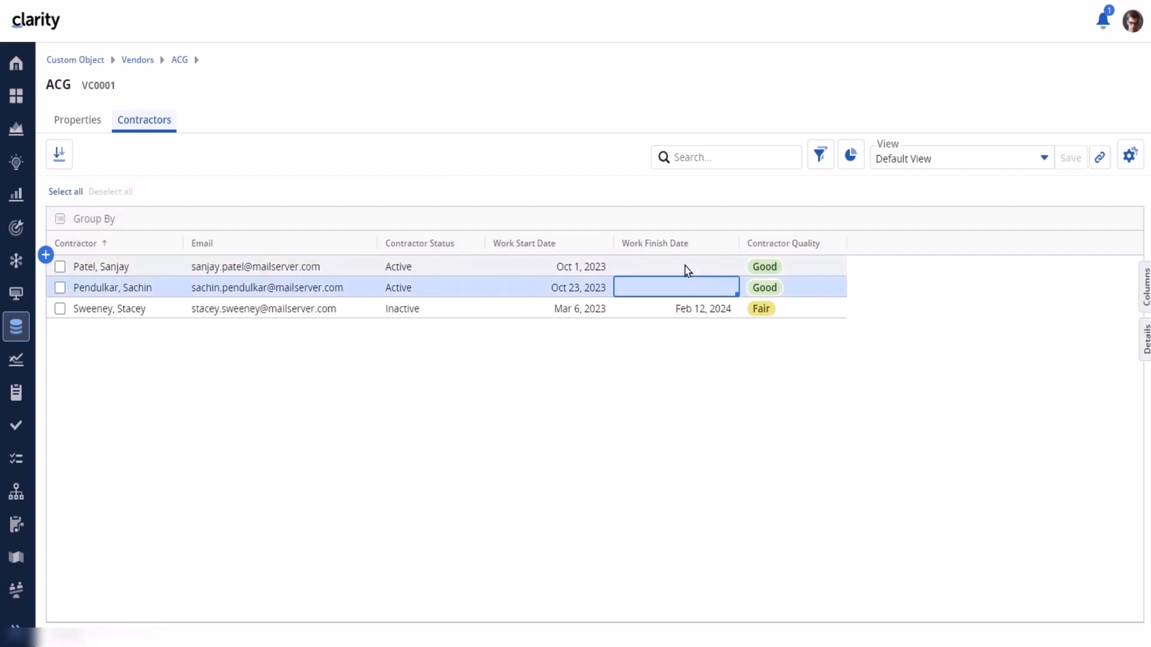
click(687, 271)
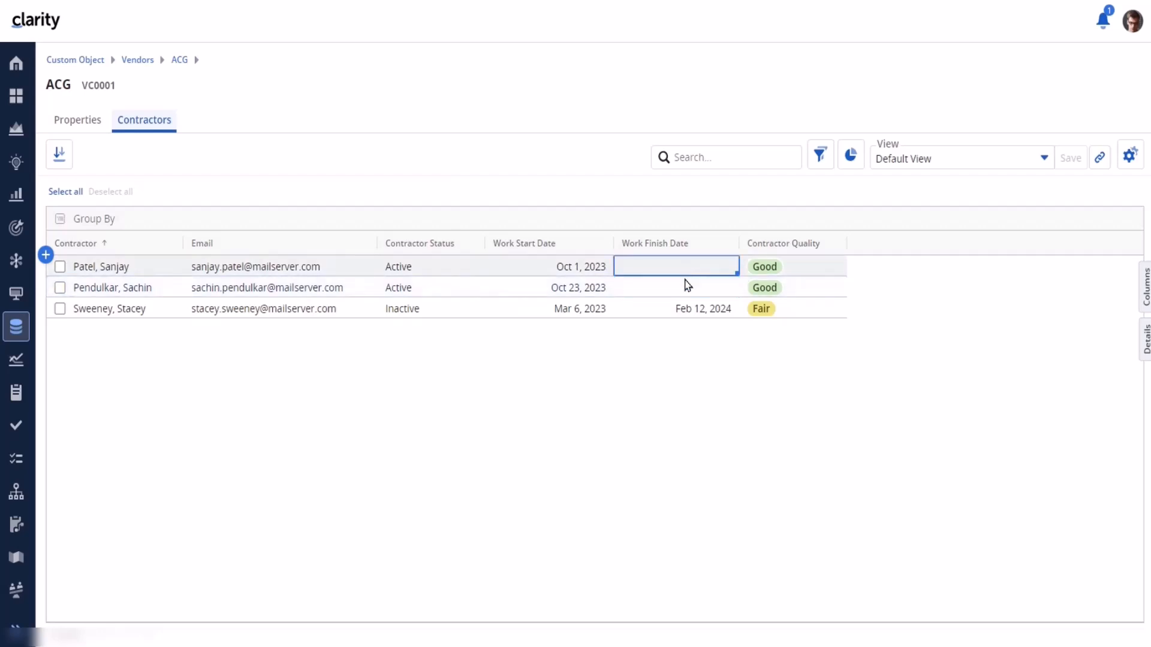
click(688, 292)
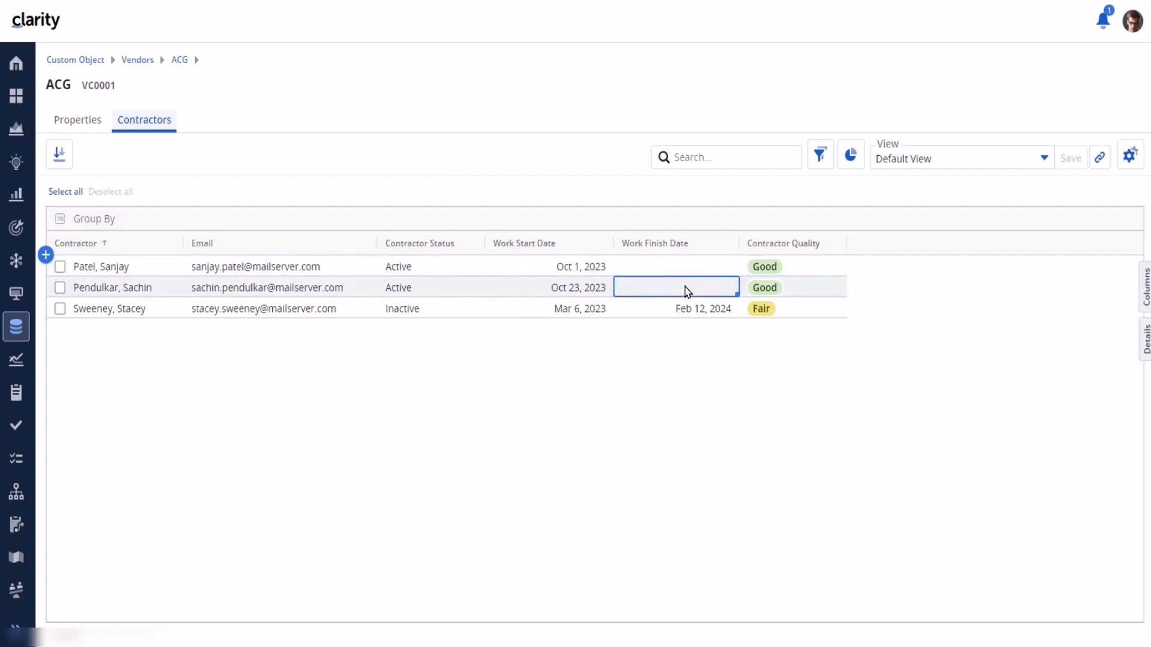
click(688, 292)
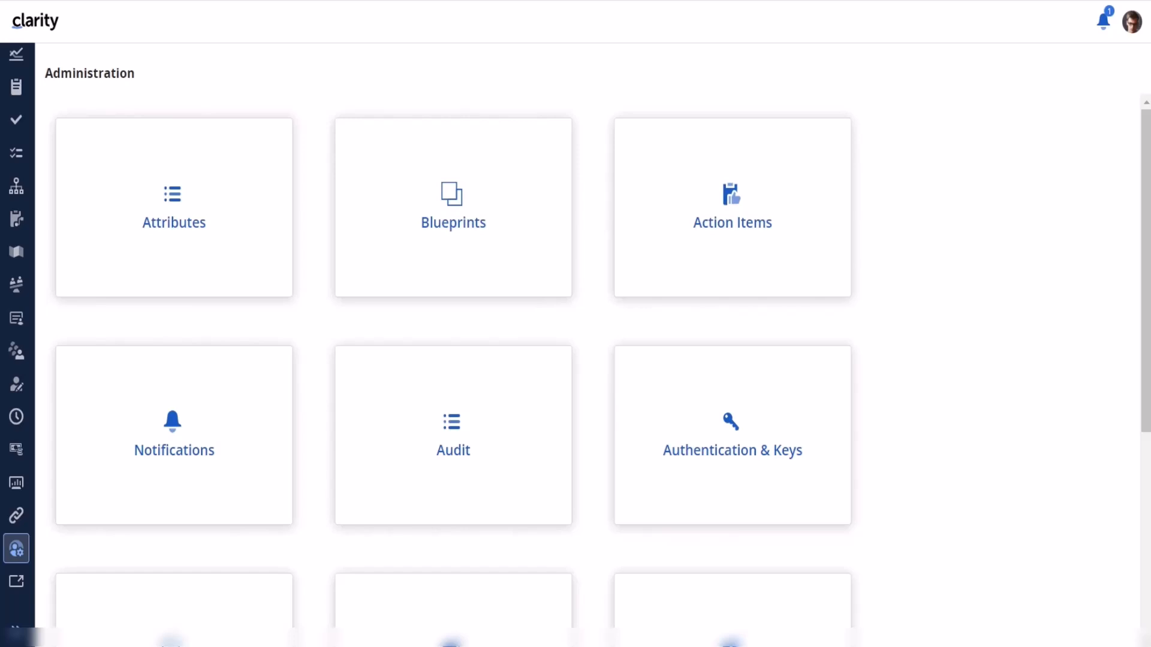
Open the Resource - Labor blueprint from the administration area in edit mode and show its rules.
click(453, 228)
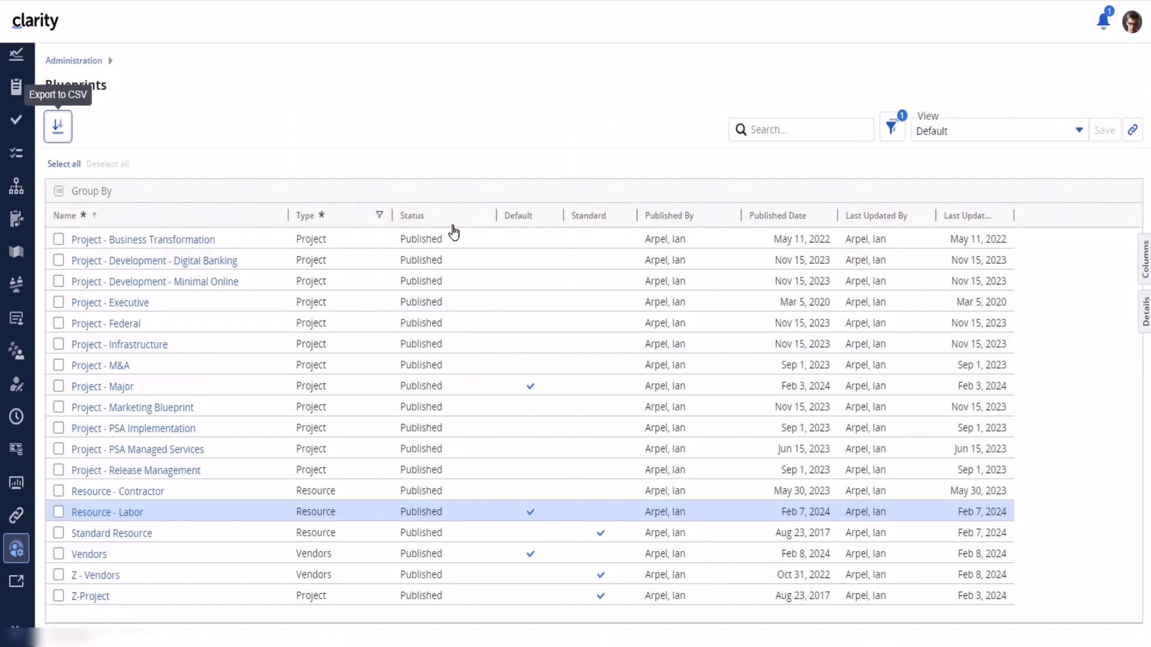
click(122, 512)
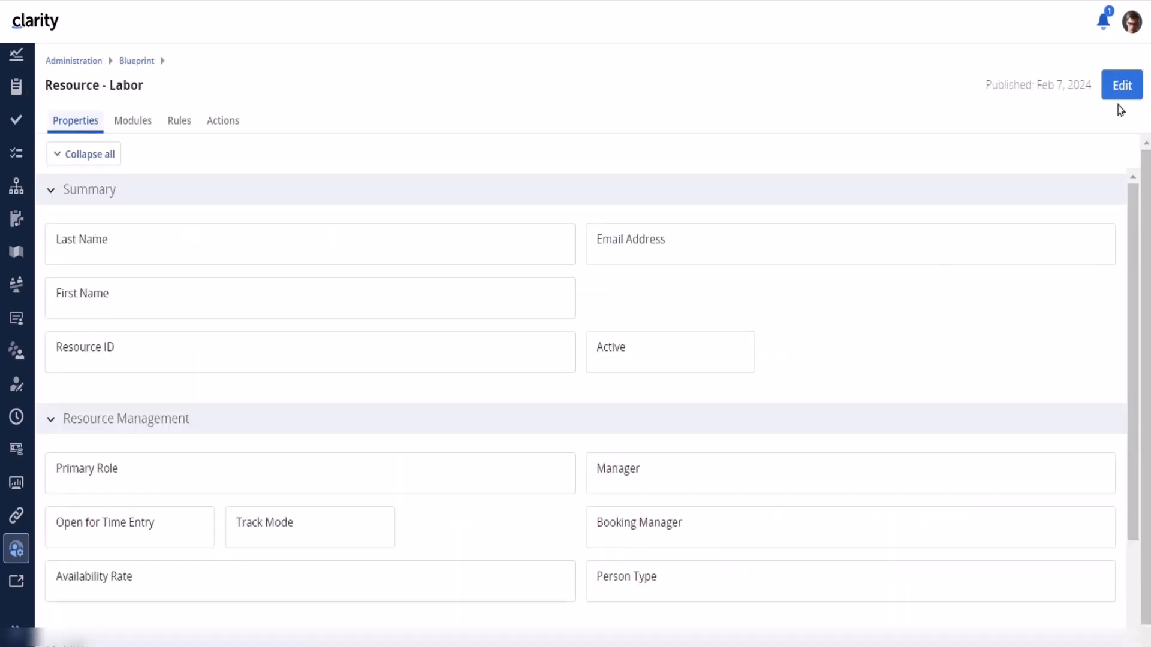
click(1120, 83)
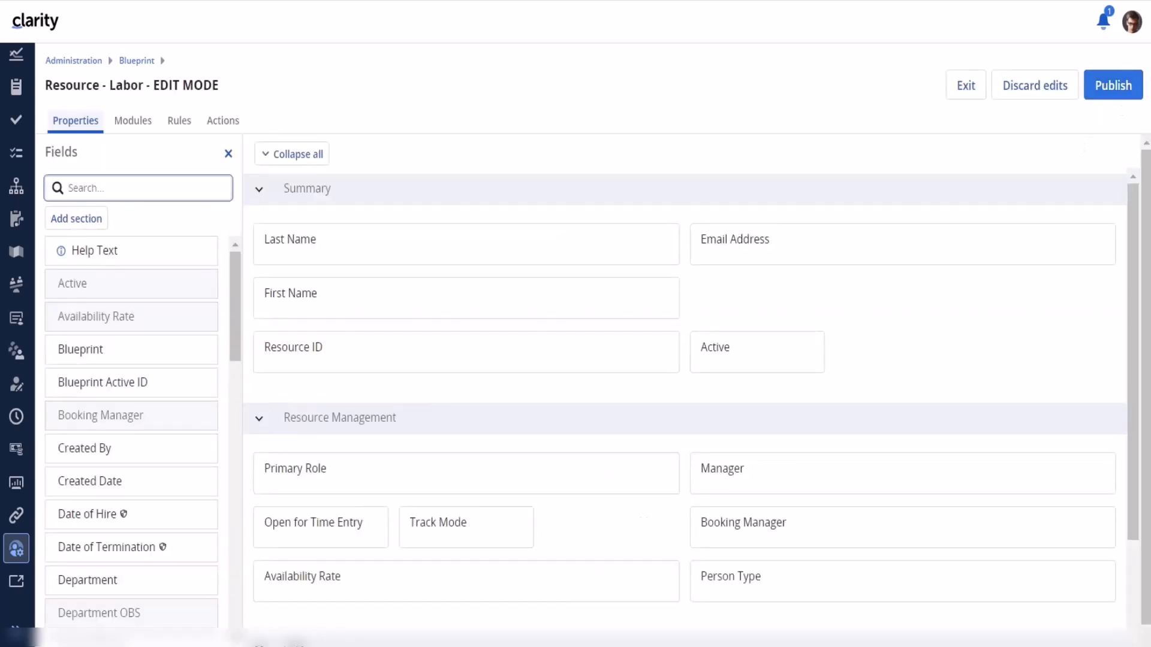
click(179, 122)
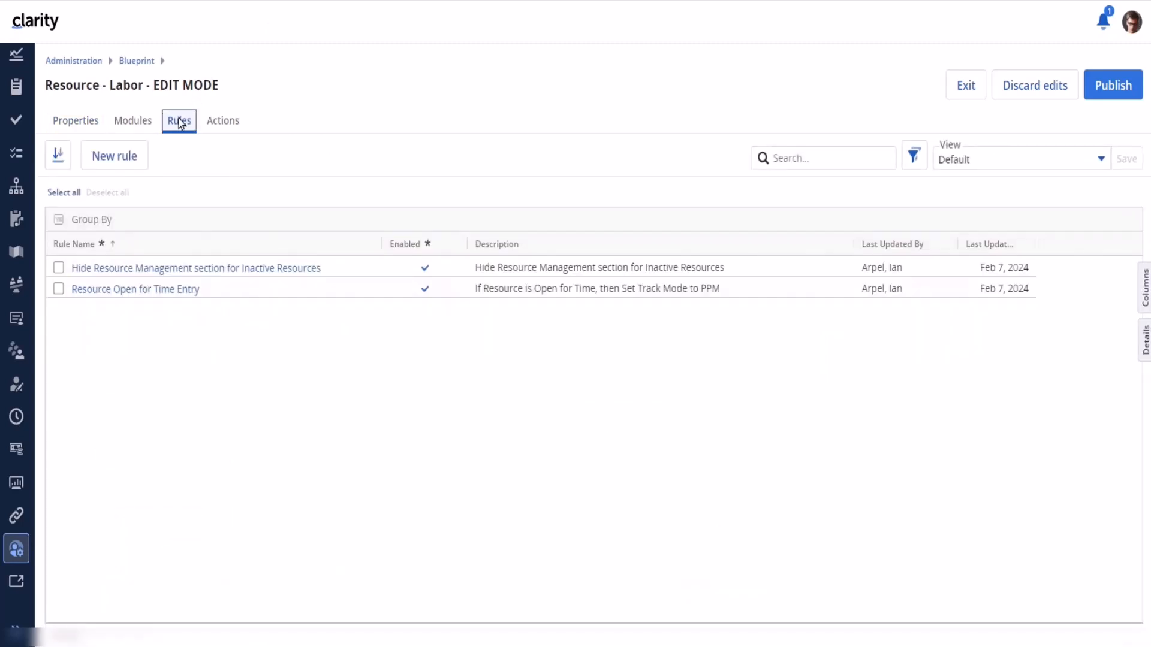
Start a new View Page rule for the Resource object with an Active equal to Yes condition, and check which actions it offers.
click(118, 157)
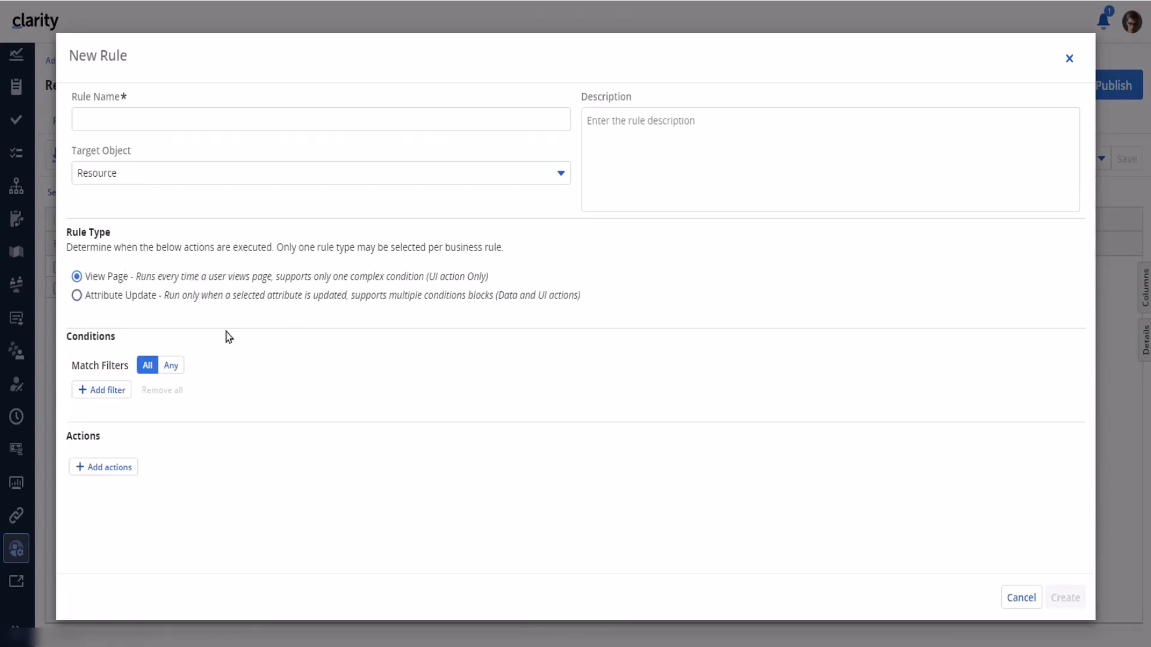
click(109, 390)
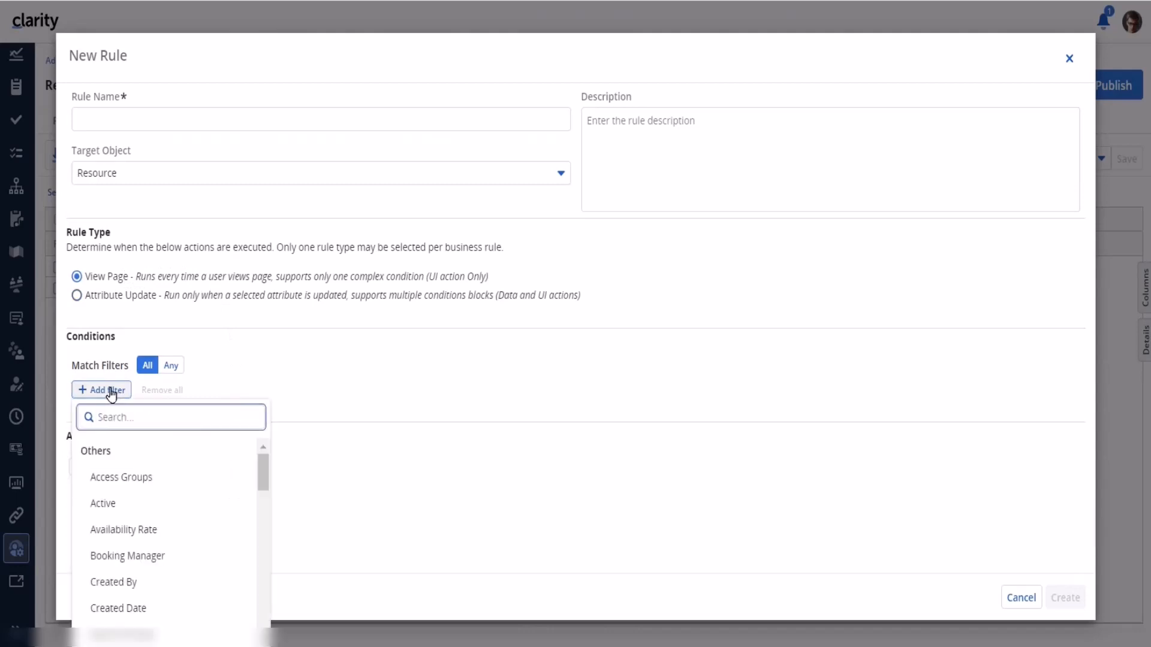
click(111, 505)
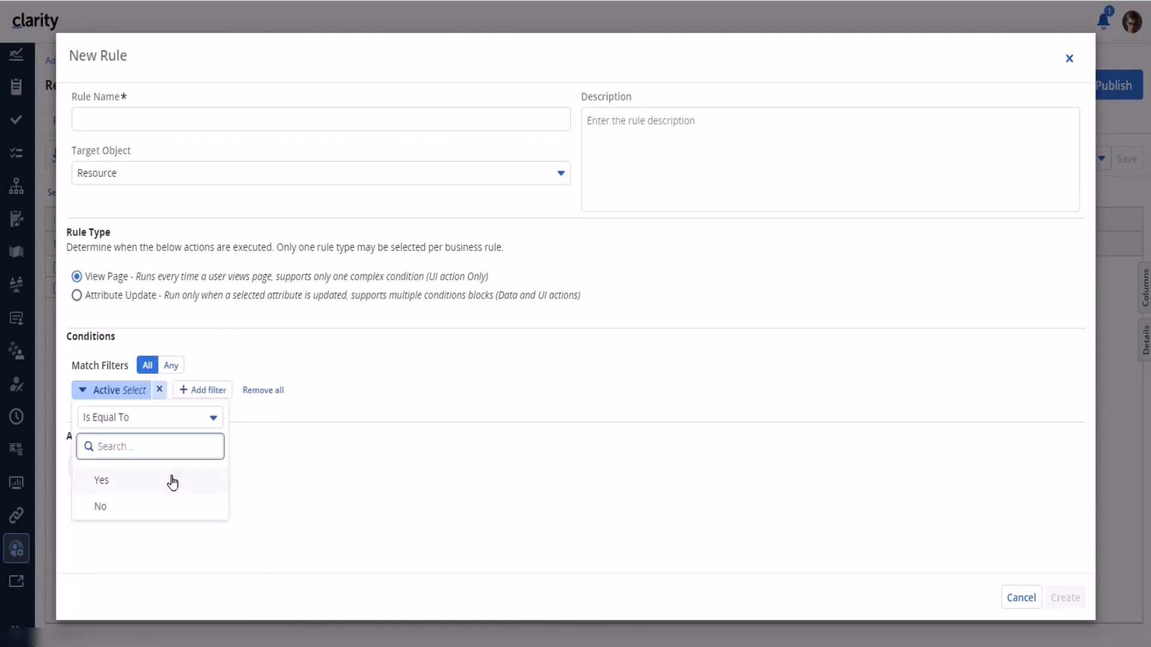
click(113, 481)
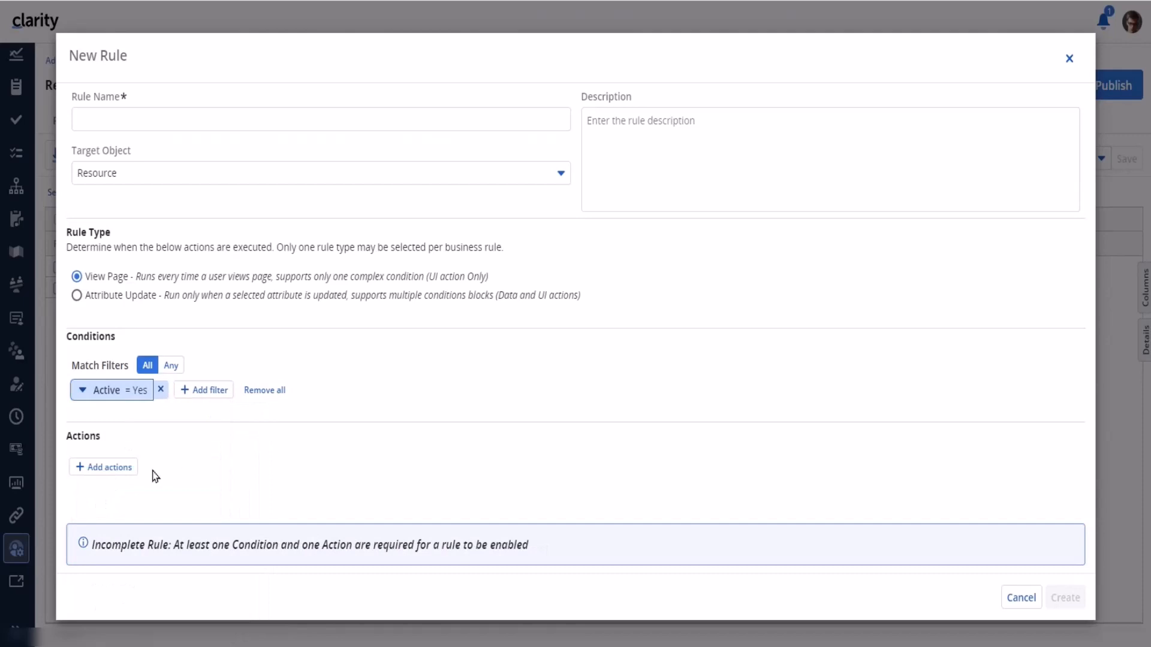
click(111, 474)
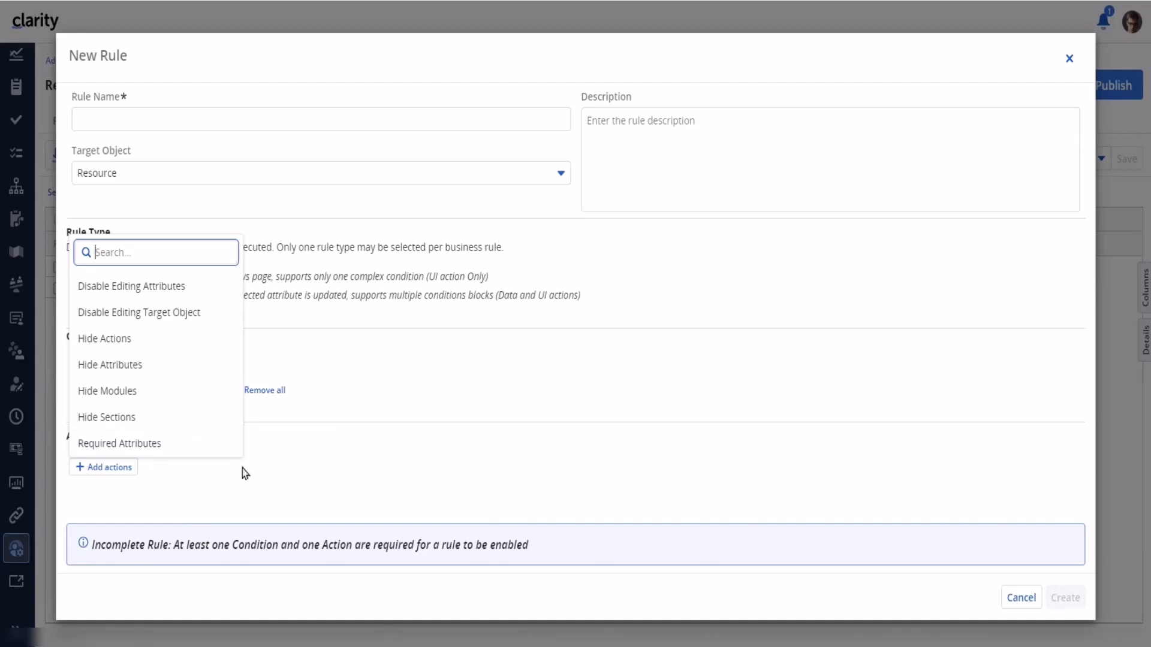
click(252, 480)
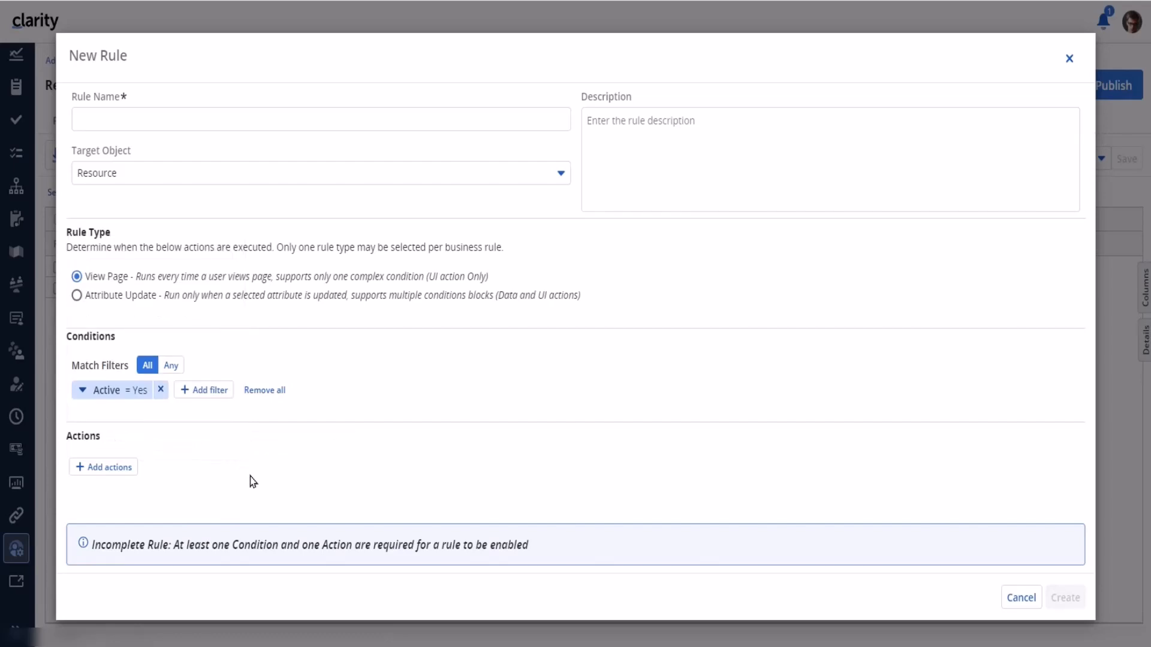
Switch the new rule to Attribute Update with Active as target attribute, and add a condition that it is equal to Yes.
click(77, 296)
click(243, 372)
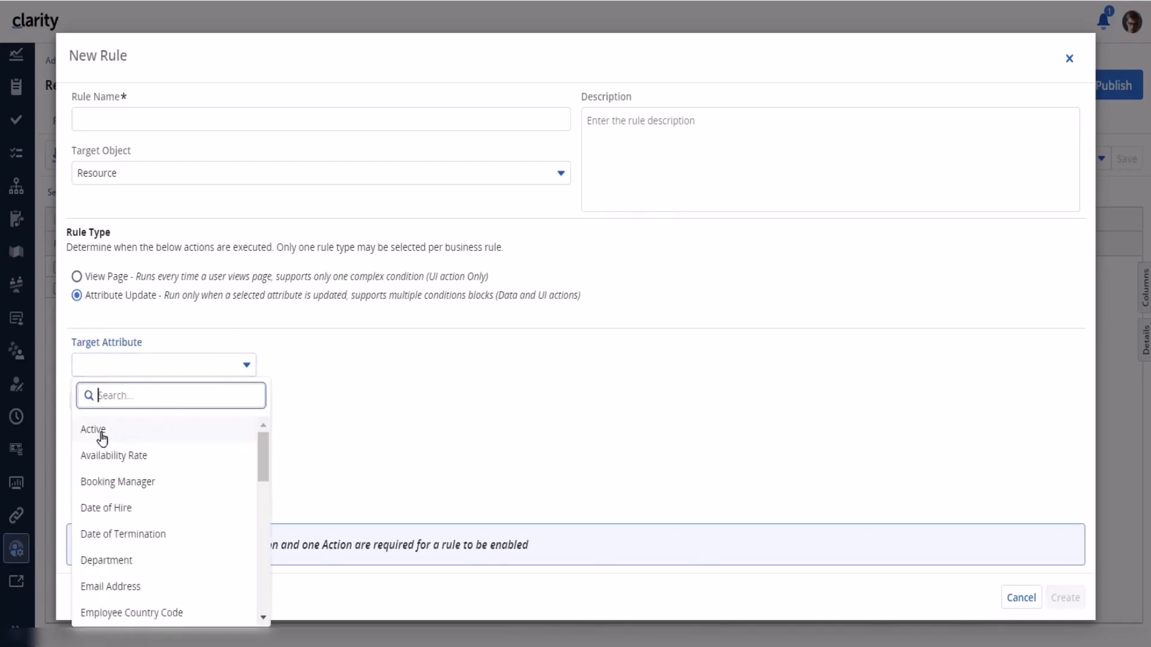
click(103, 439)
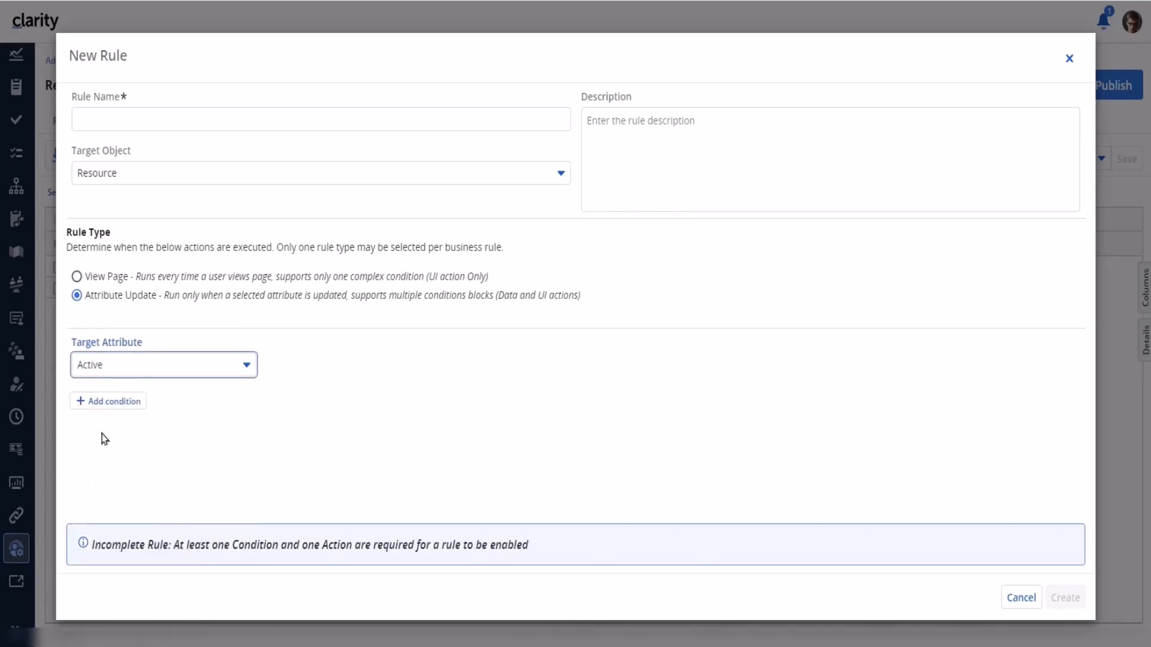
click(126, 409)
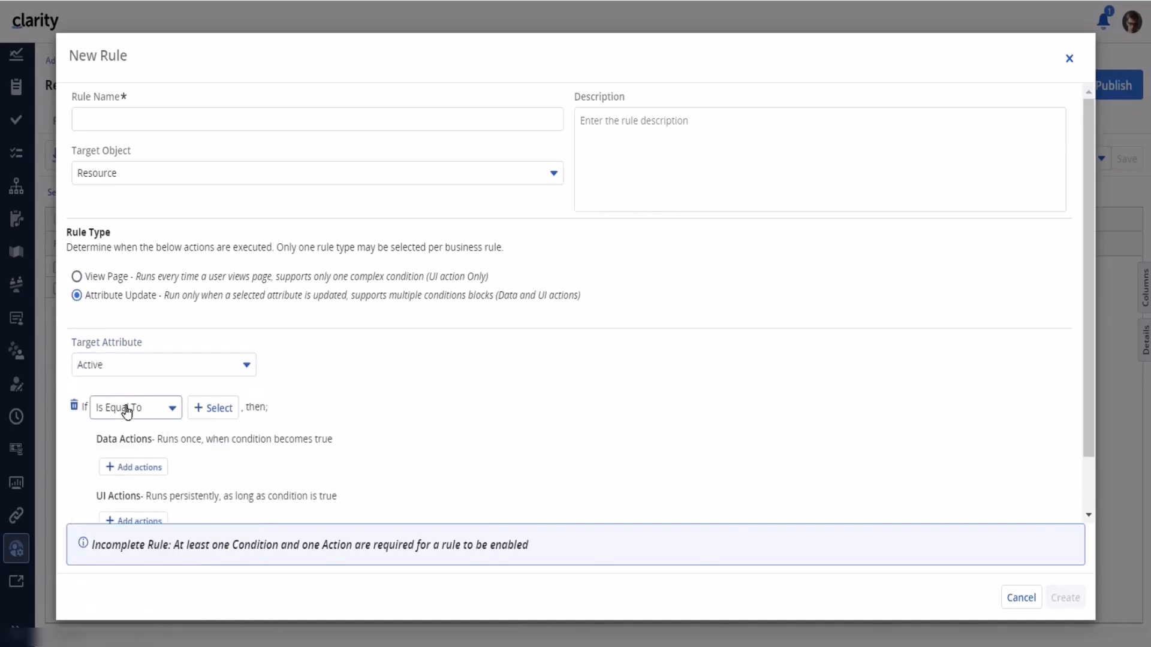
click(224, 411)
click(217, 471)
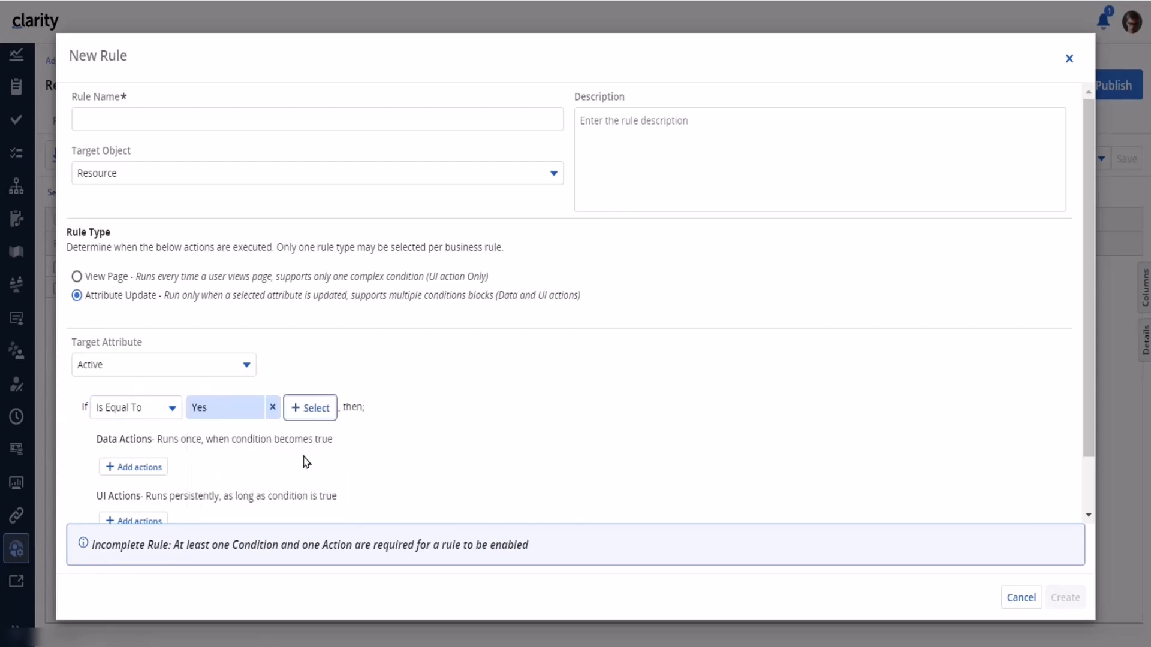
scroll(323, 467, down, 1)
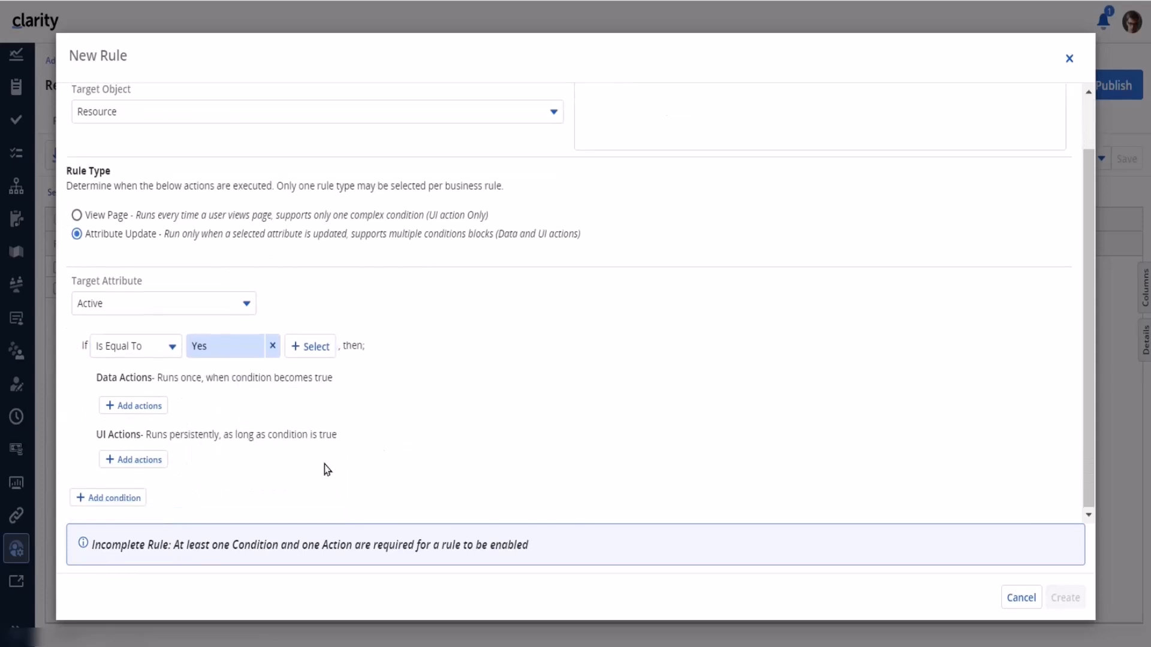
Check the data actions and UI actions available for the Active equal to Yes condition, and cancel the new rule.
click(144, 409)
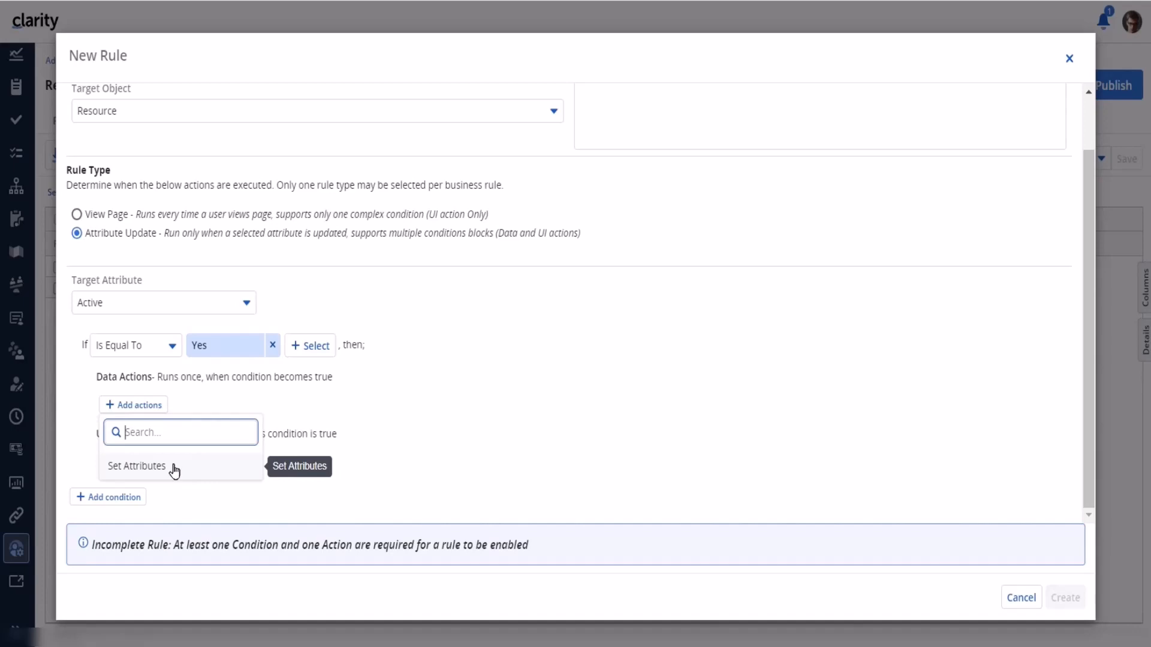
click(500, 441)
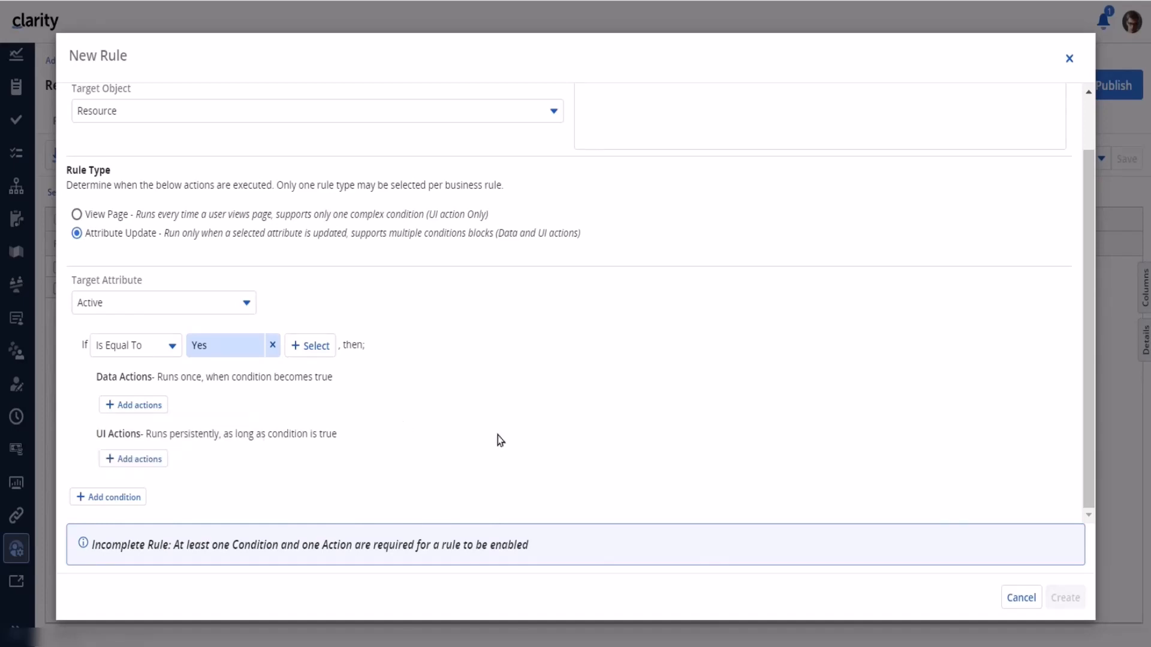
click(144, 466)
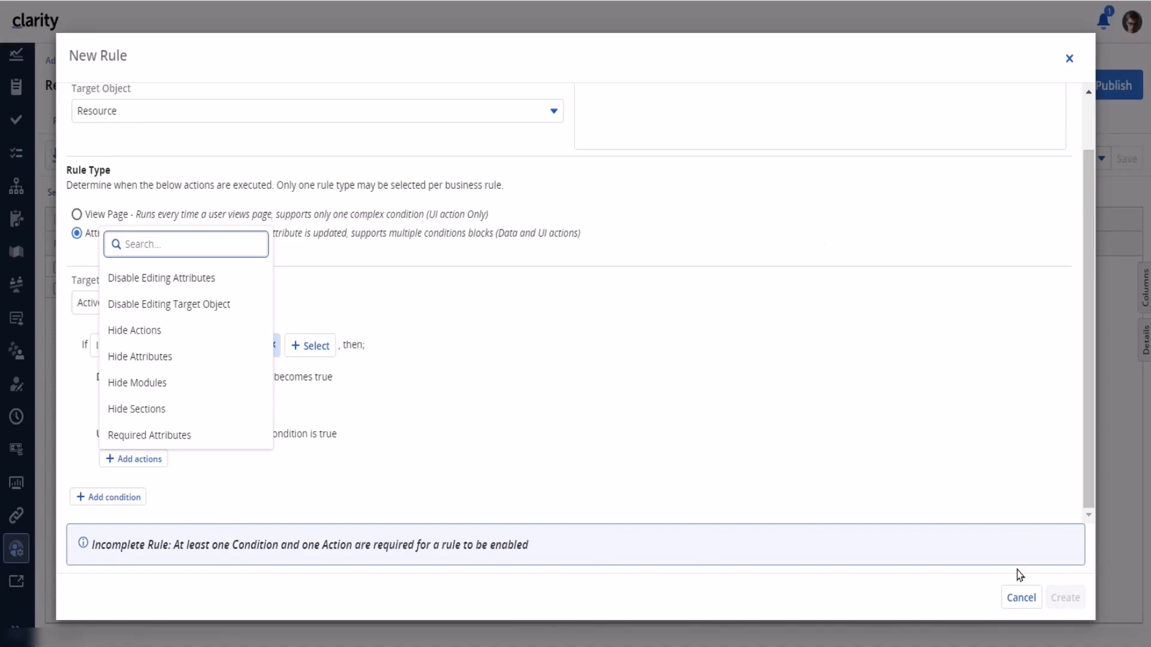
click(1018, 599)
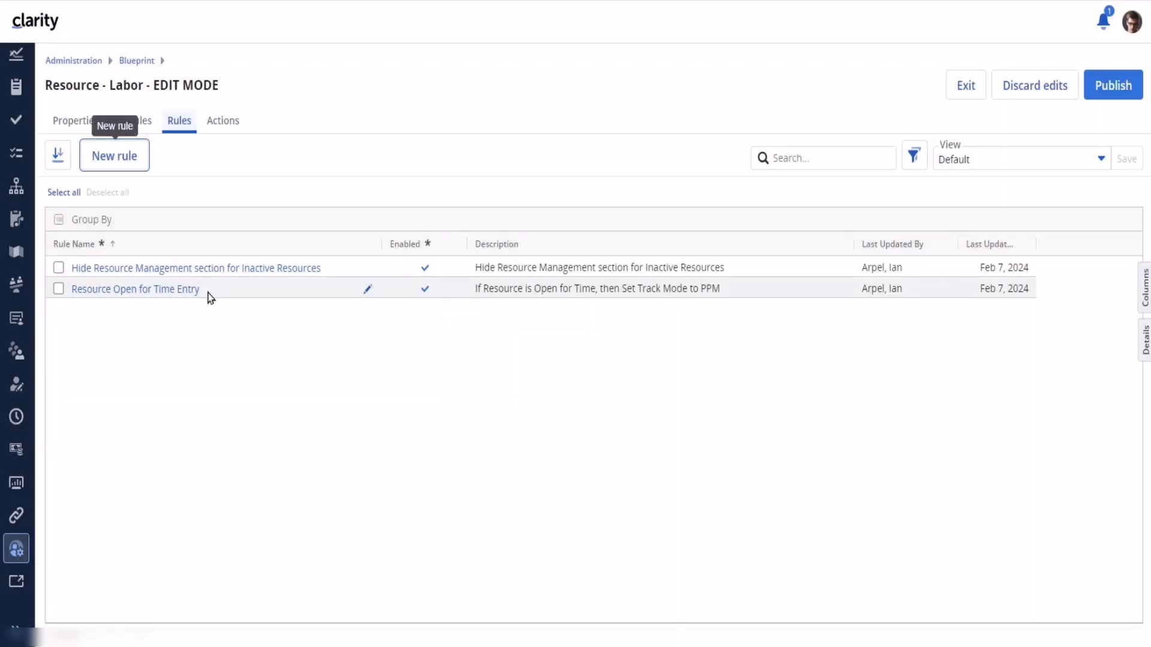
Review the rule "Hide Resource Management section for Inactive Resources", close it without saving, and open the rule "Resource Open for Time Entry".
click(206, 268)
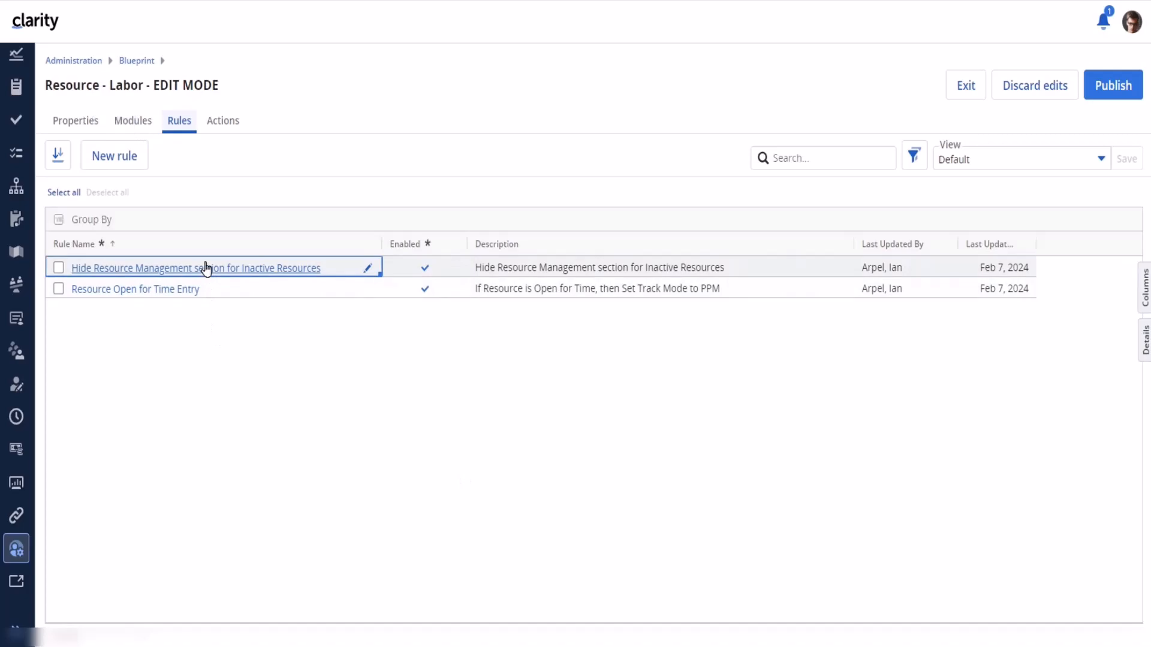
click(206, 268)
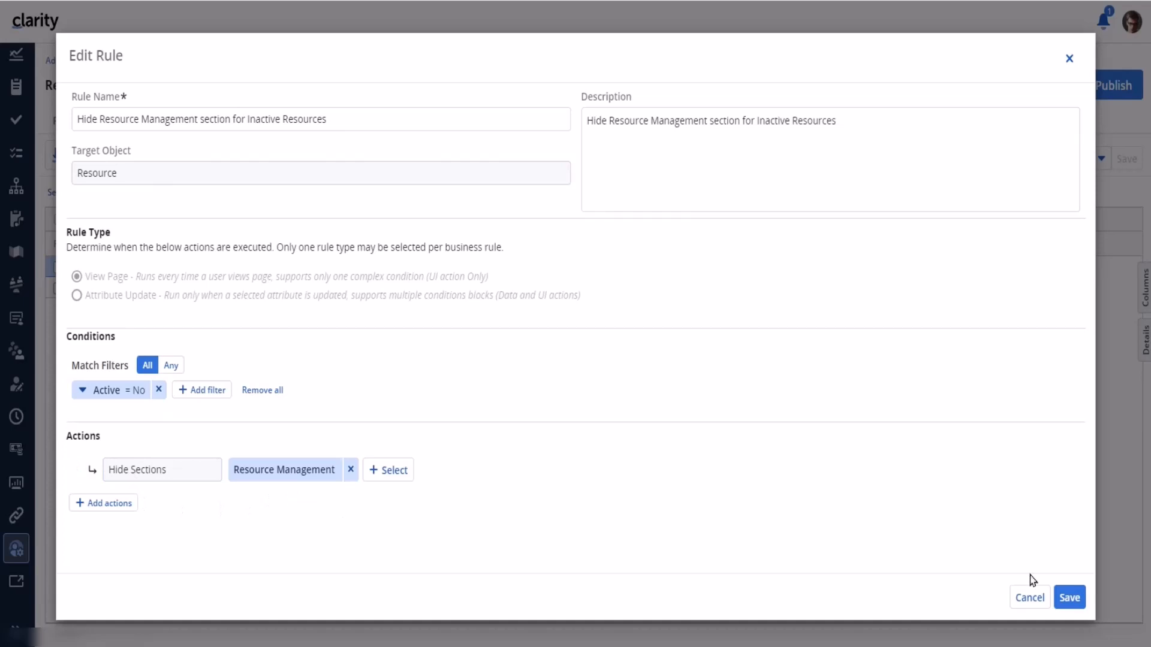
click(1032, 597)
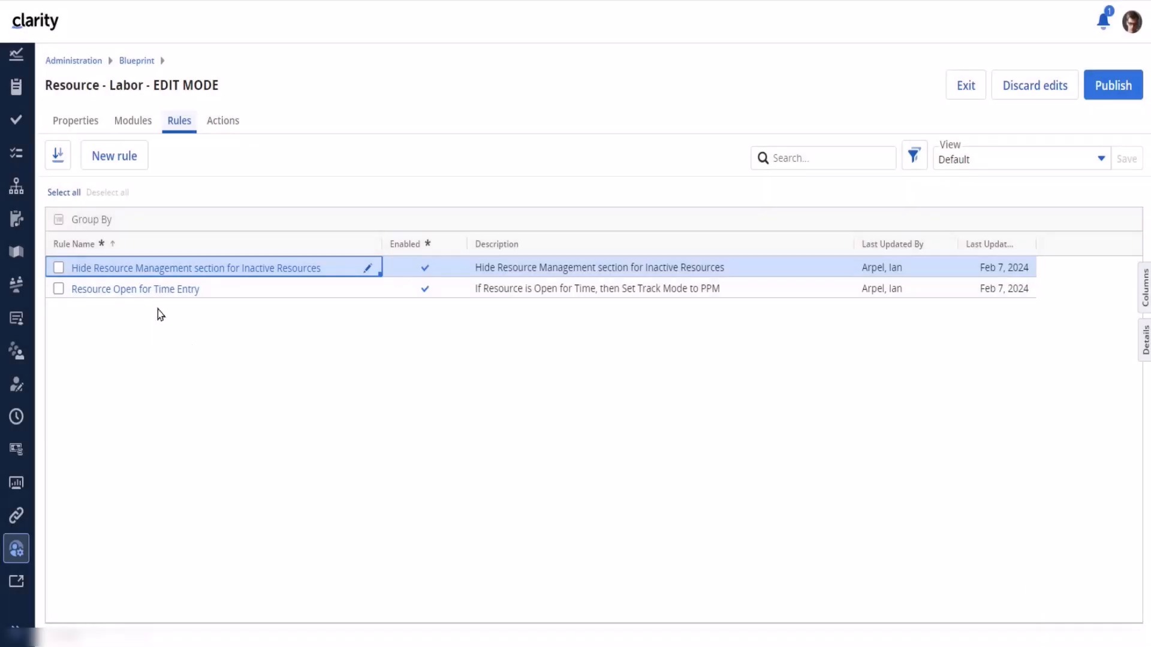
click(143, 291)
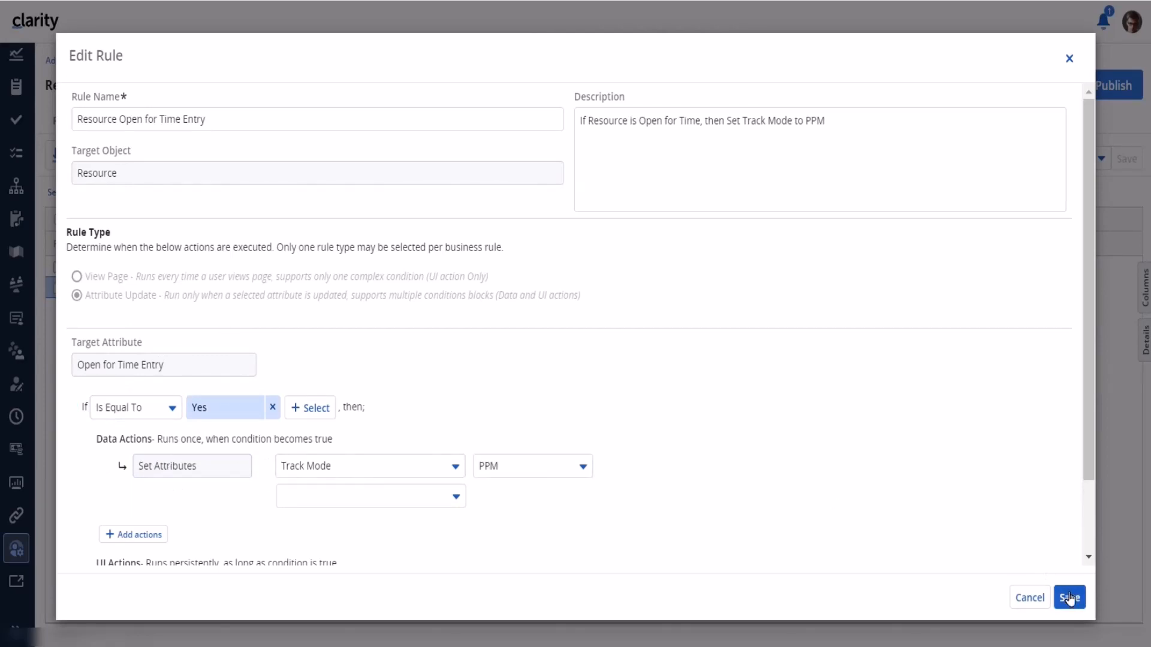
Close the rule "Resource Open for Time Entry" without saving and go to the Resources list.
click(1030, 597)
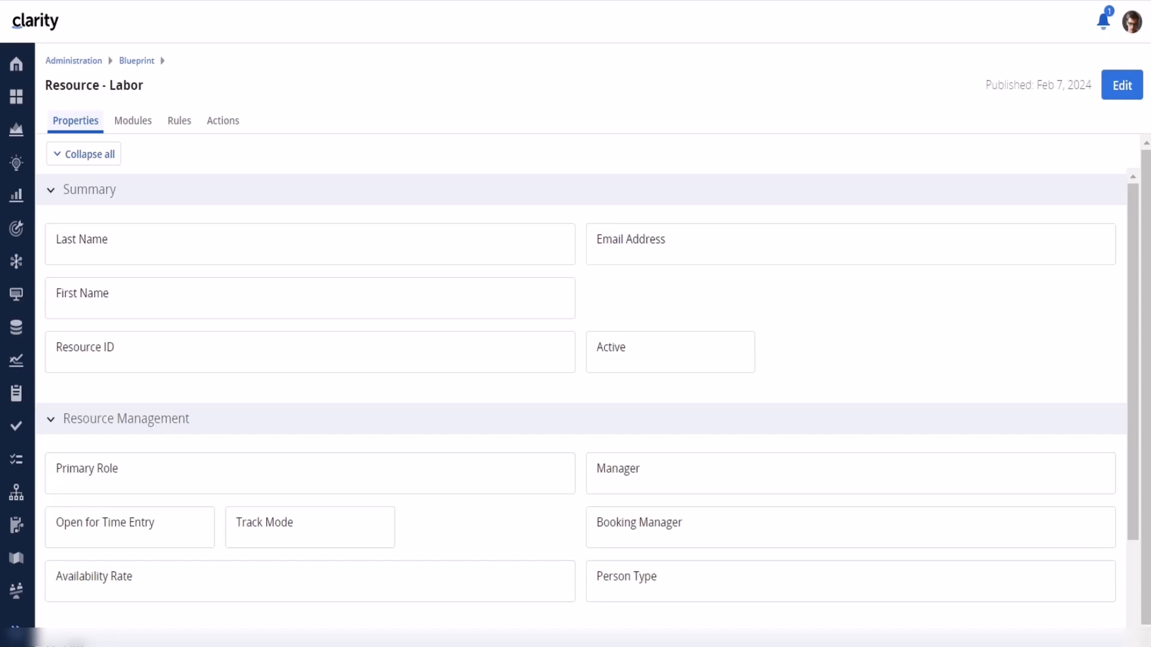
scroll(36, 441, down, 5)
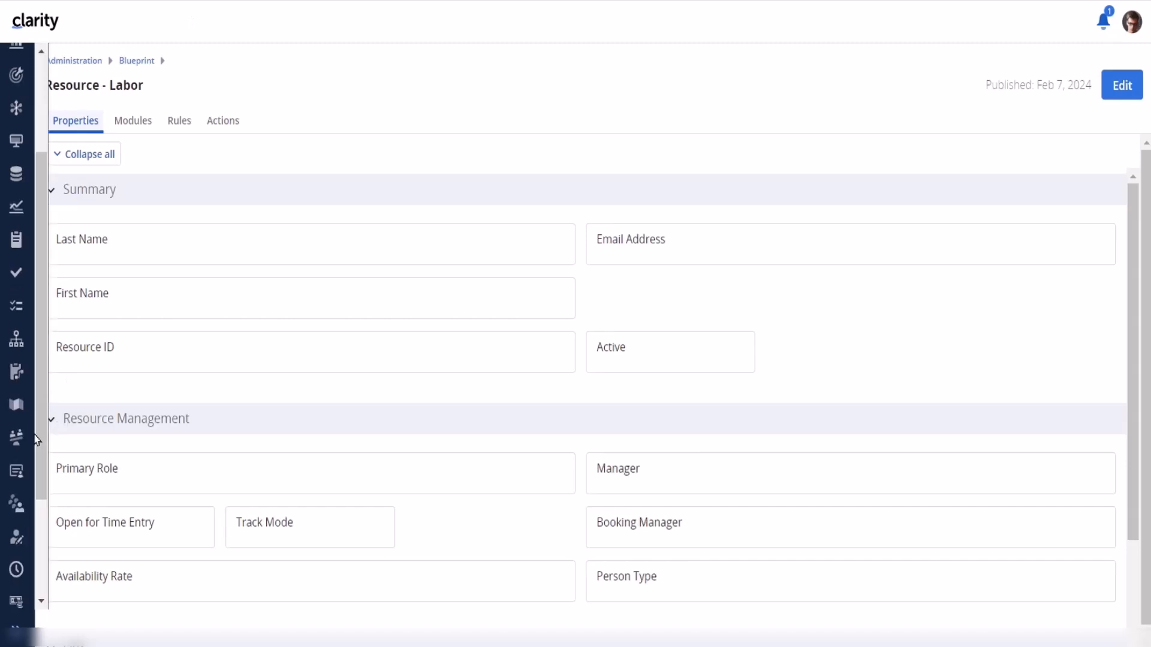
scroll(36, 440, down, 1)
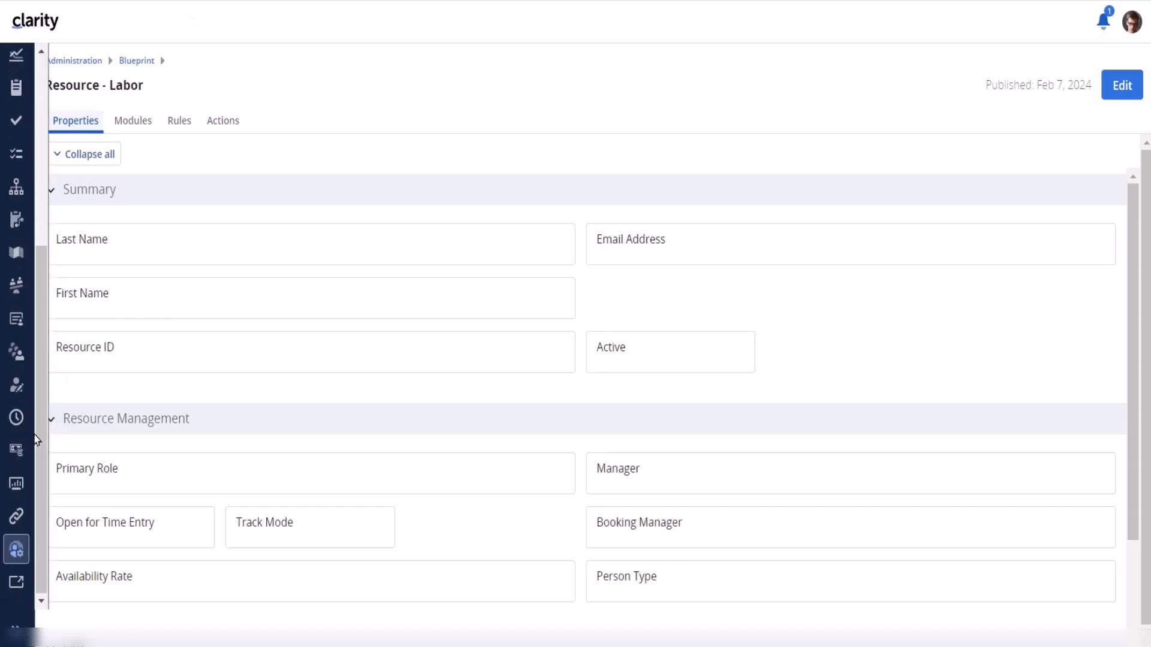
click(14, 383)
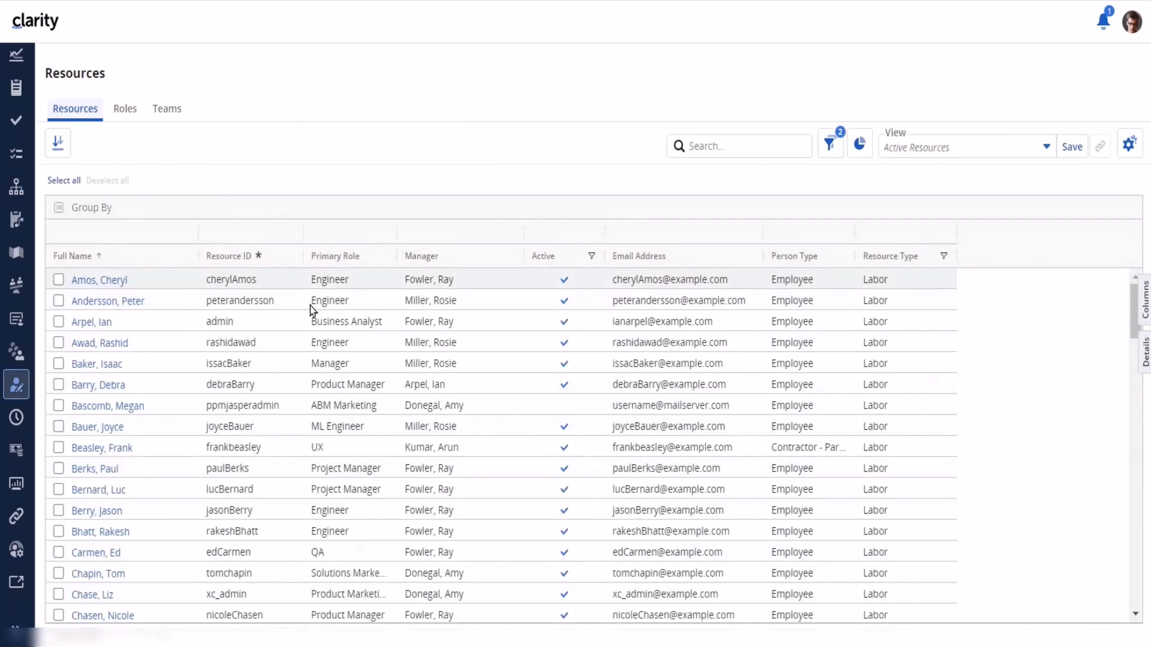
View the properties of the first active resource in the list, and open the inactive resource with the ABM Marketing role for comparison.
click(96, 282)
click(96, 281)
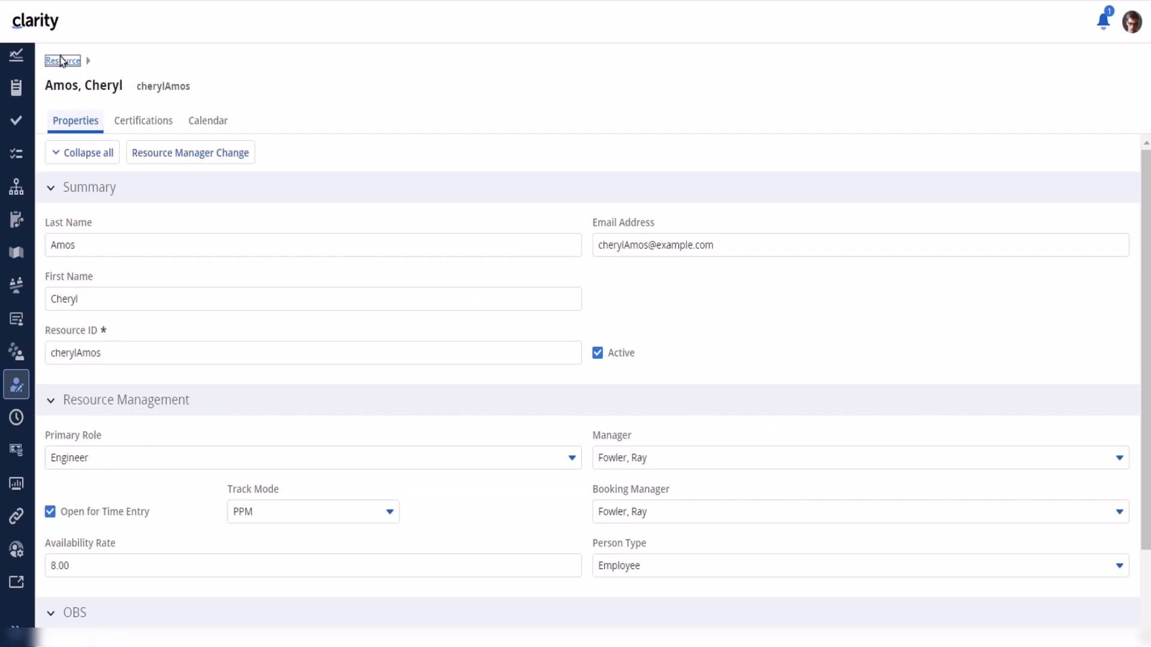
click(63, 61)
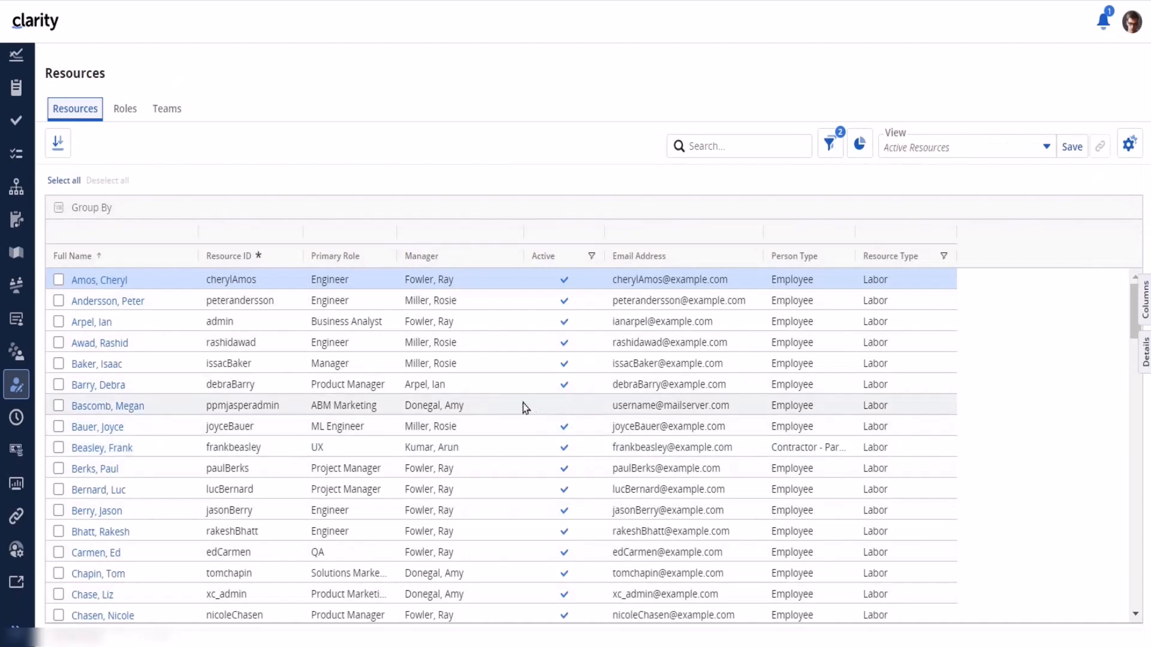
click(110, 409)
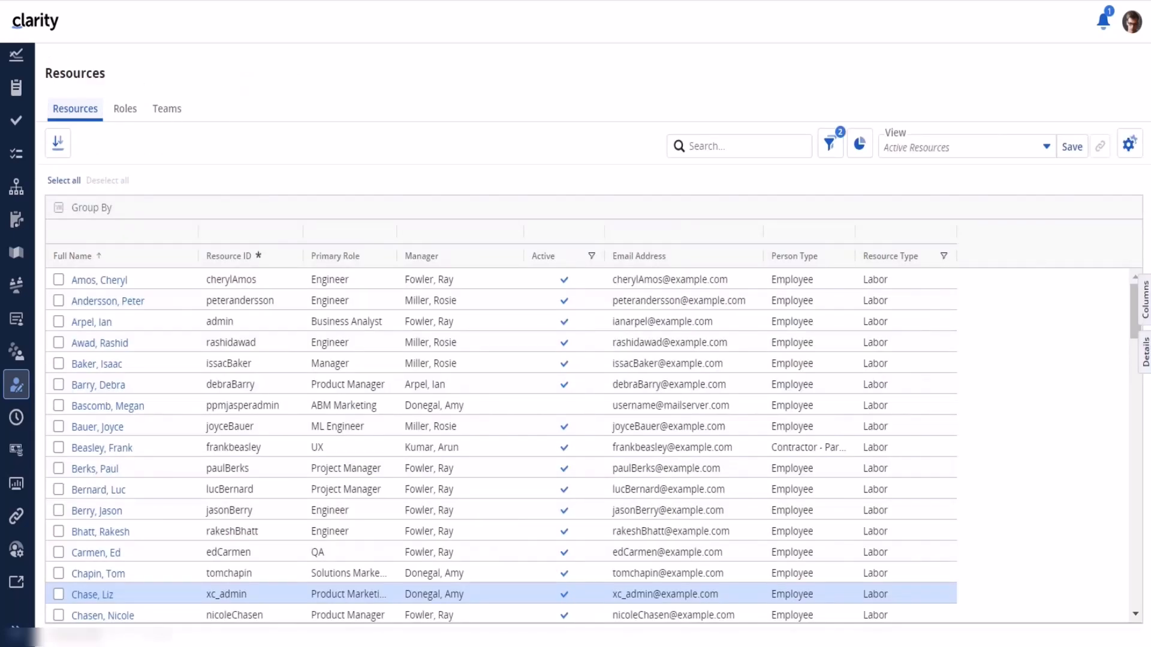
Open the active Product Marketing resource with ID xc_admin and enable Open for Time Entry in its Resource Management section.
click(91, 598)
click(91, 596)
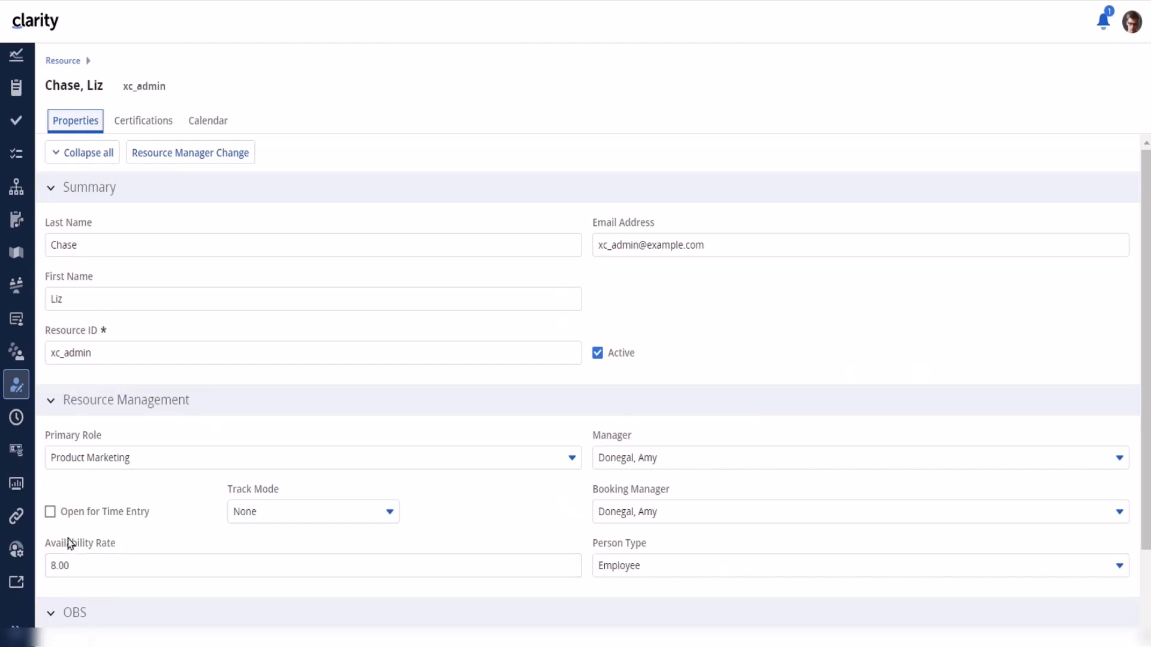
click(50, 516)
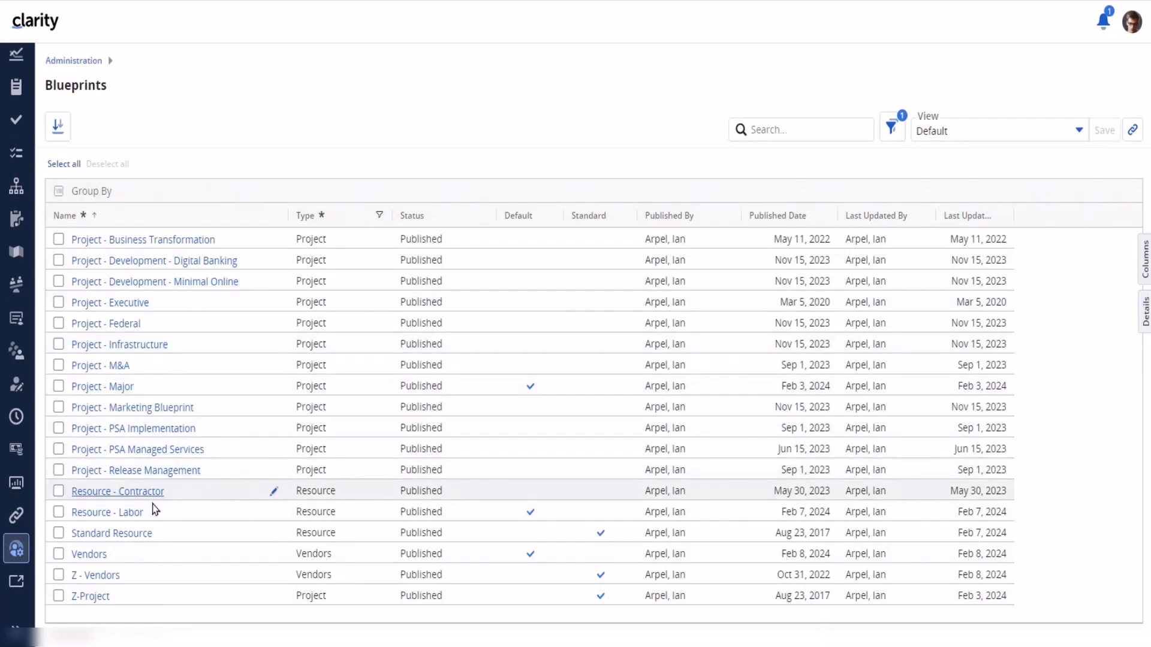
Open the Resource - Labor blueprint in edit mode and show its actions.
click(98, 513)
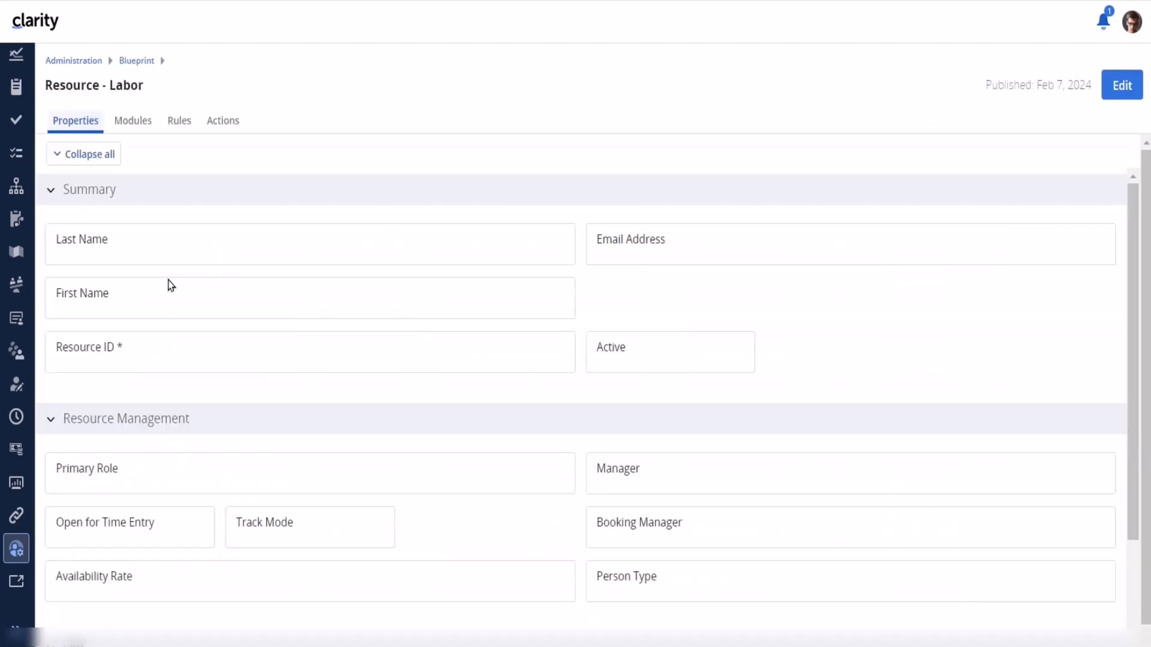
click(1117, 83)
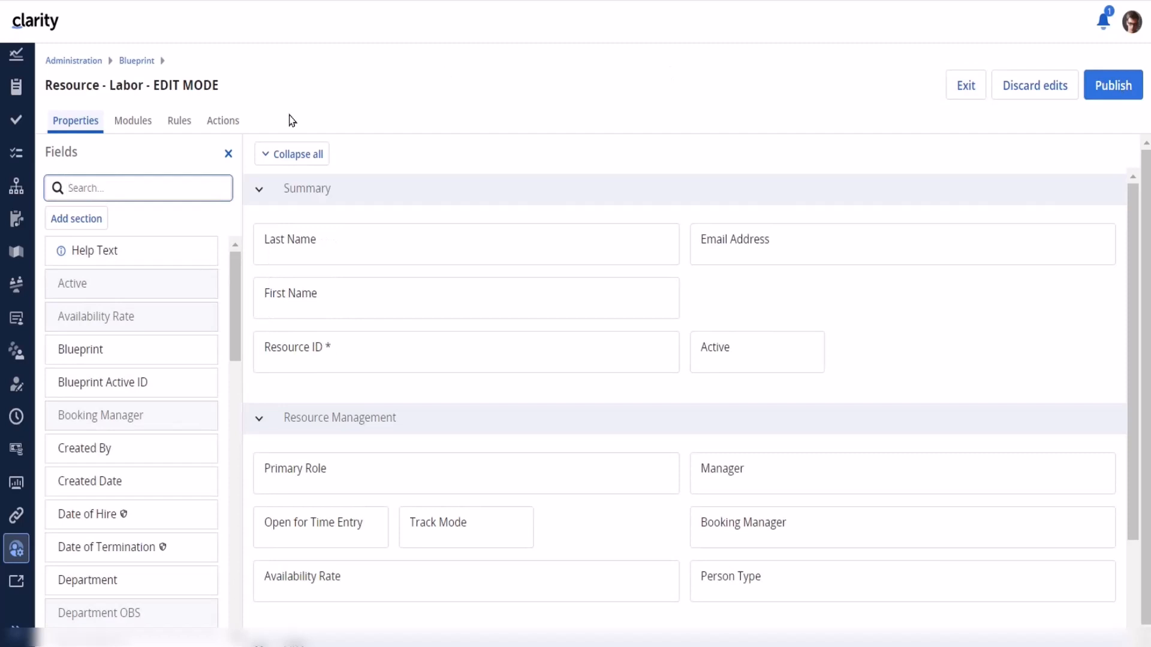
click(223, 122)
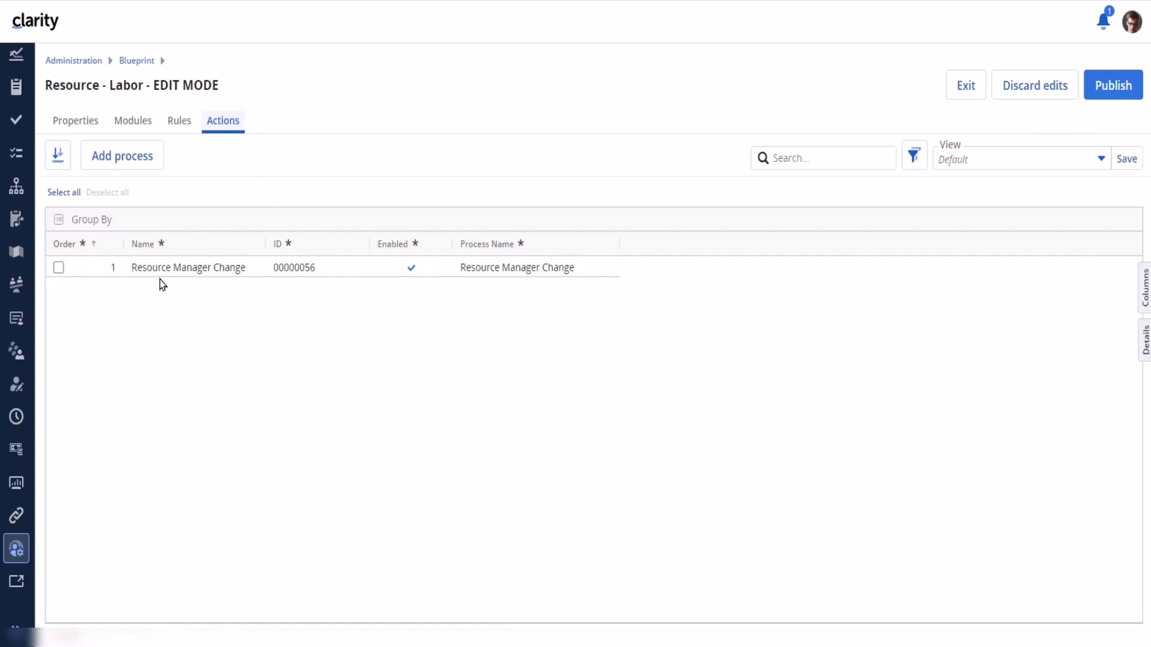
Check which processes can be added as actions, select "Link Restore on Presales Demo Data", and close the selection without adding it.
click(119, 155)
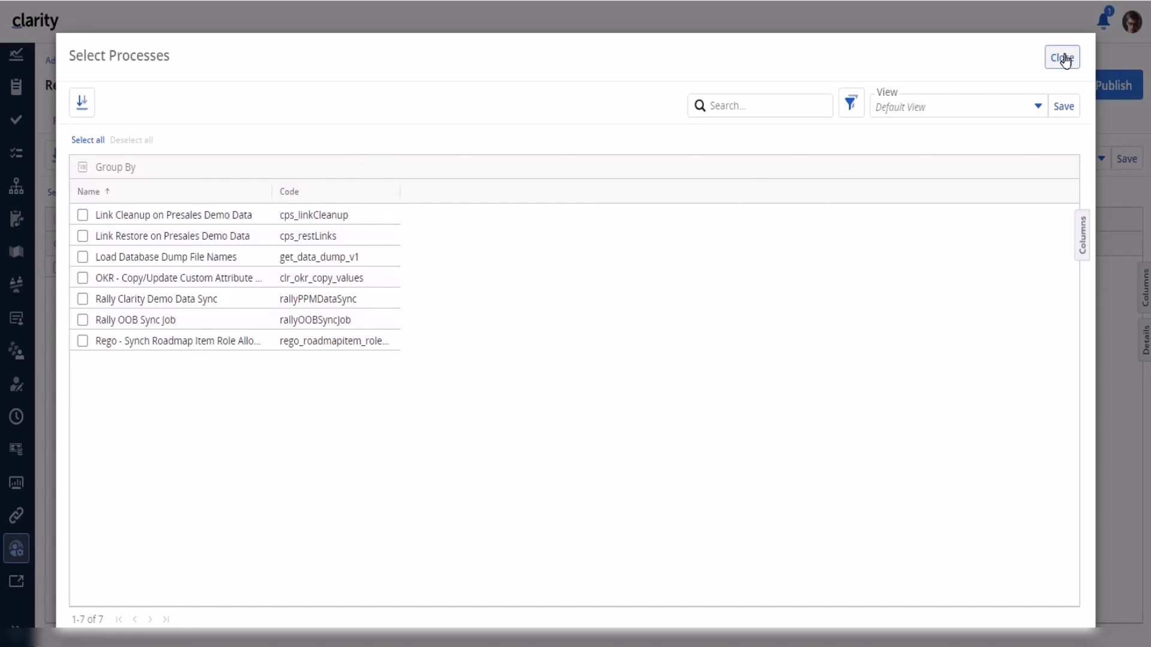
click(82, 236)
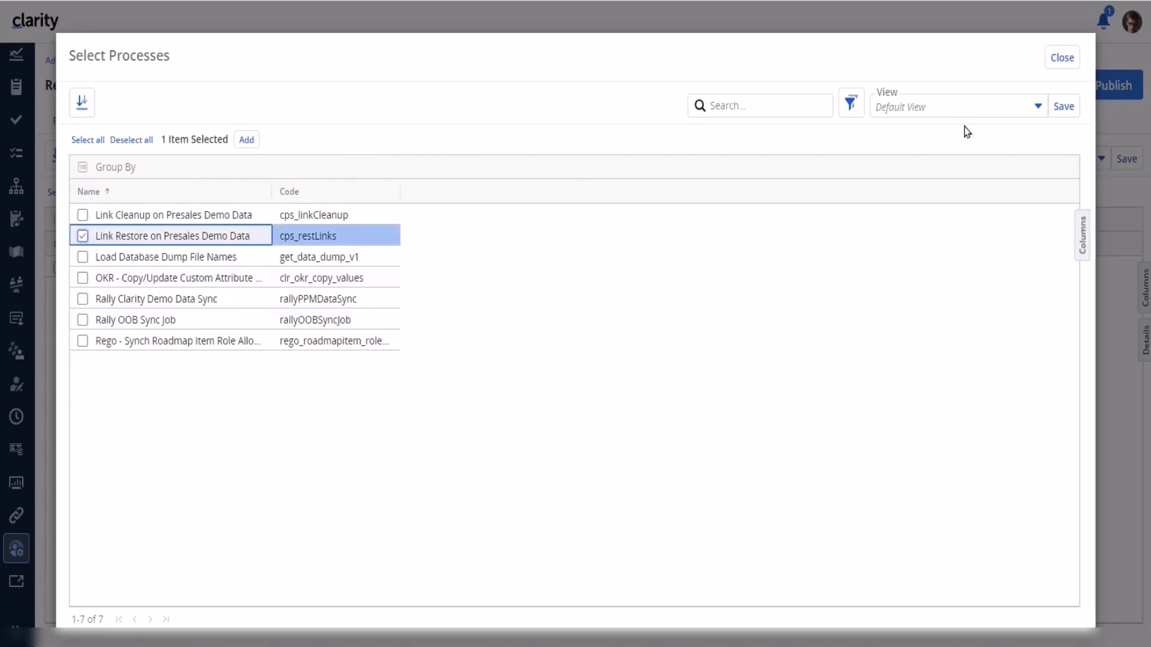
click(1072, 58)
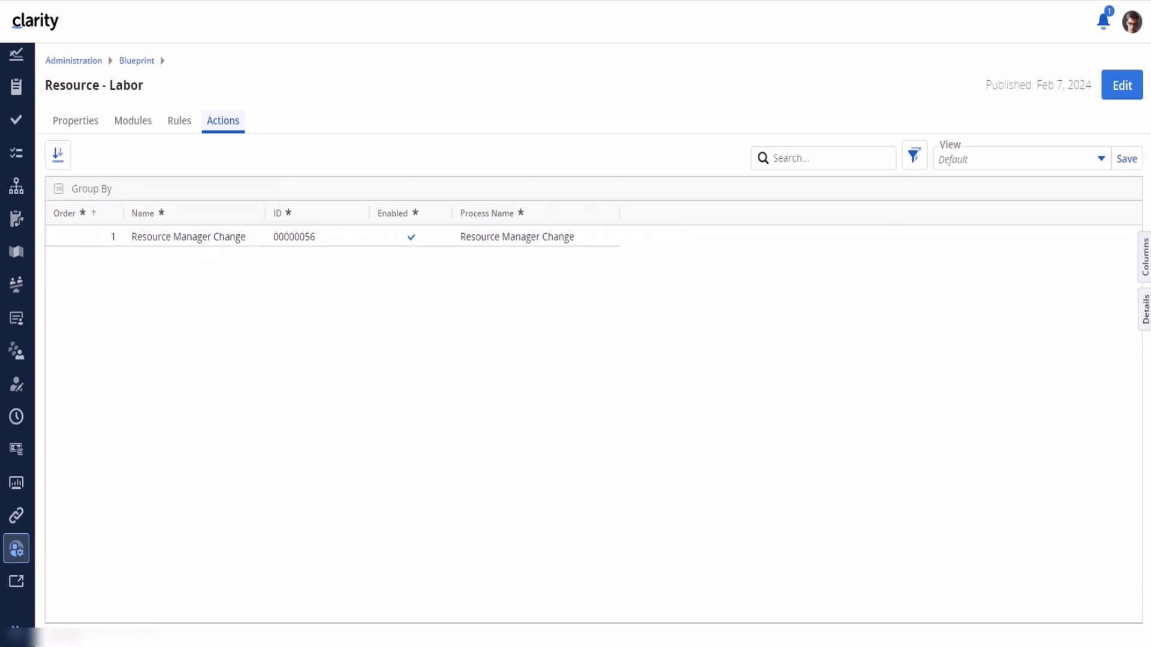
Open the first active resource in the Resources list to check the blueprint's action on its page.
click(15, 390)
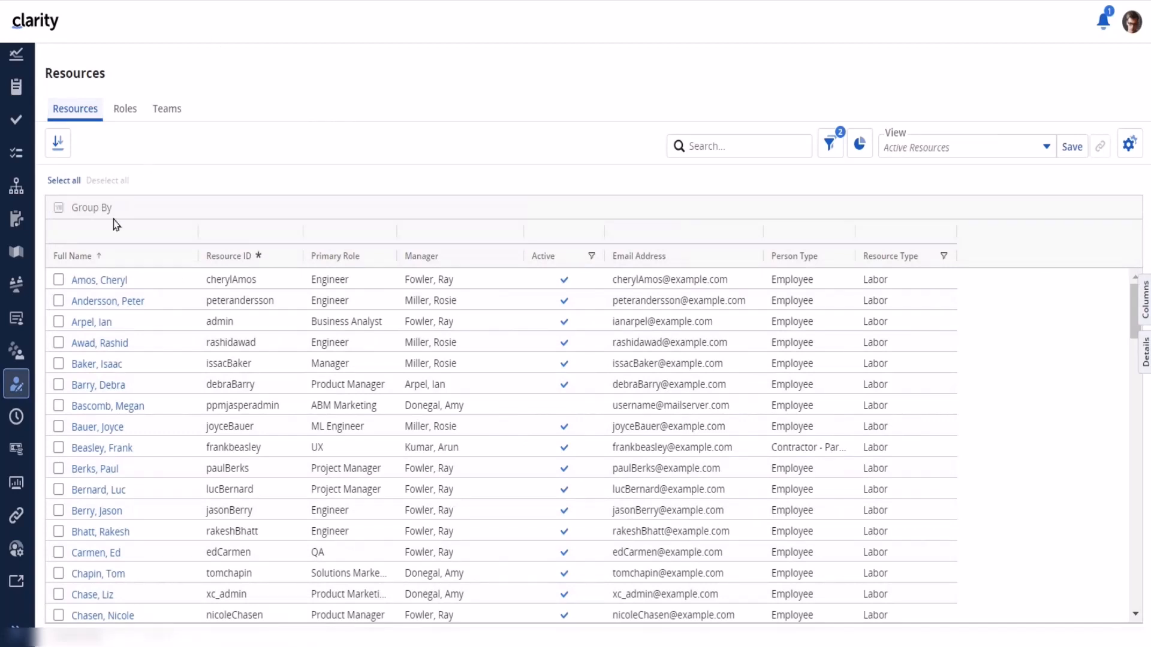
click(94, 280)
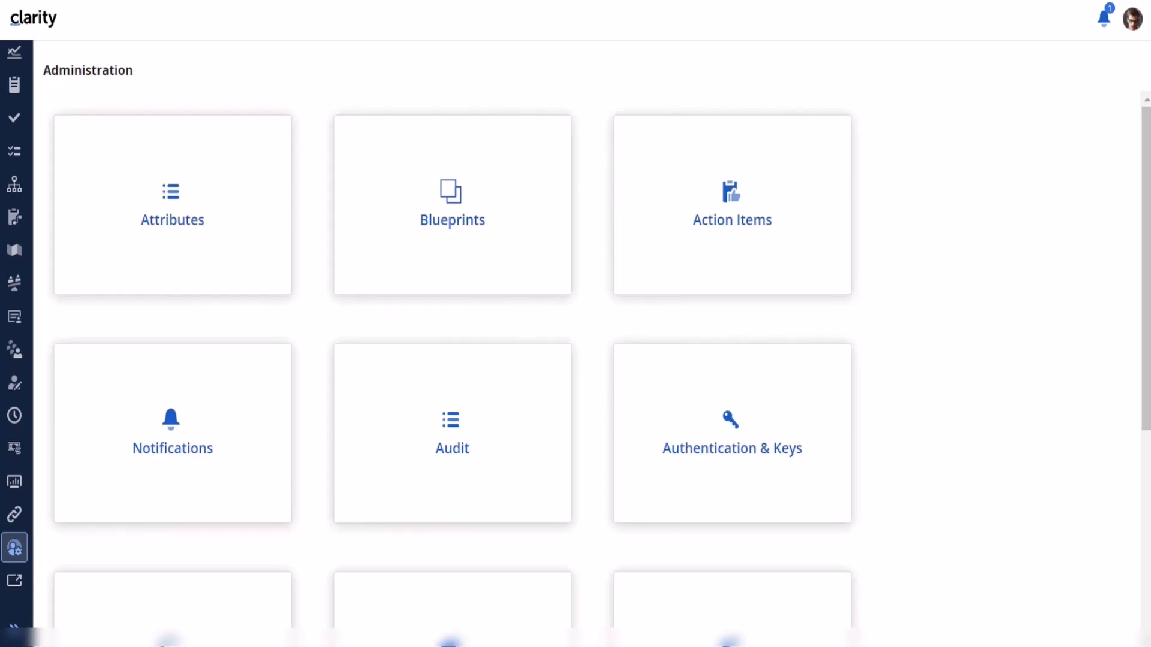
Open the Vendors blueprint in edit mode and show its rules.
click(442, 219)
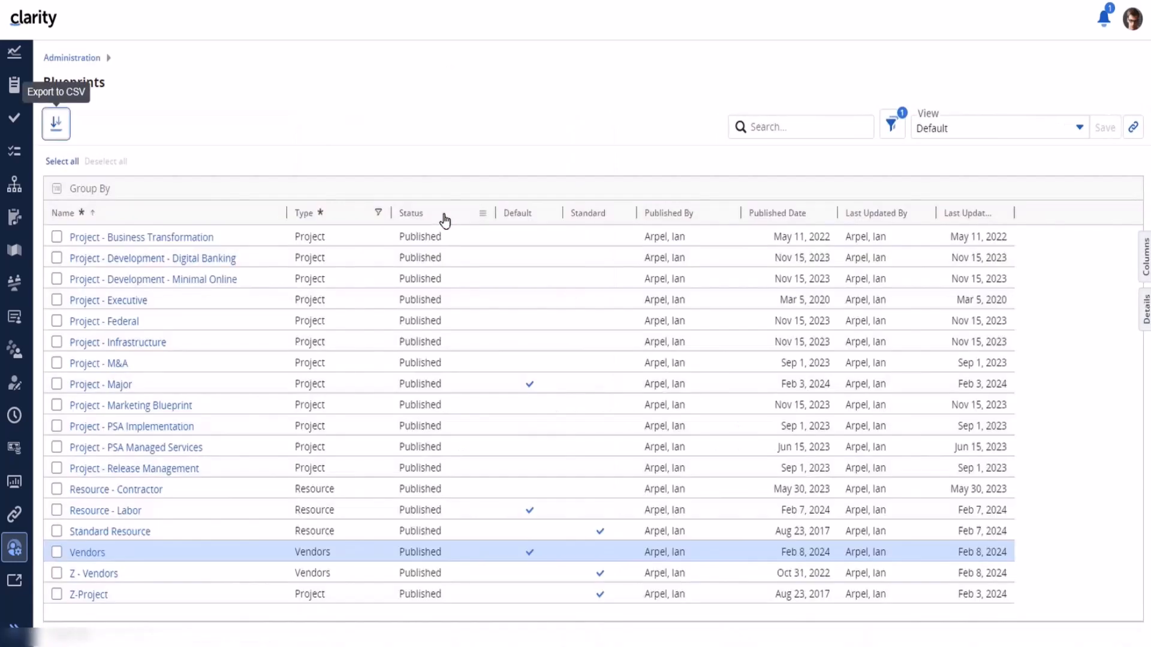
click(85, 553)
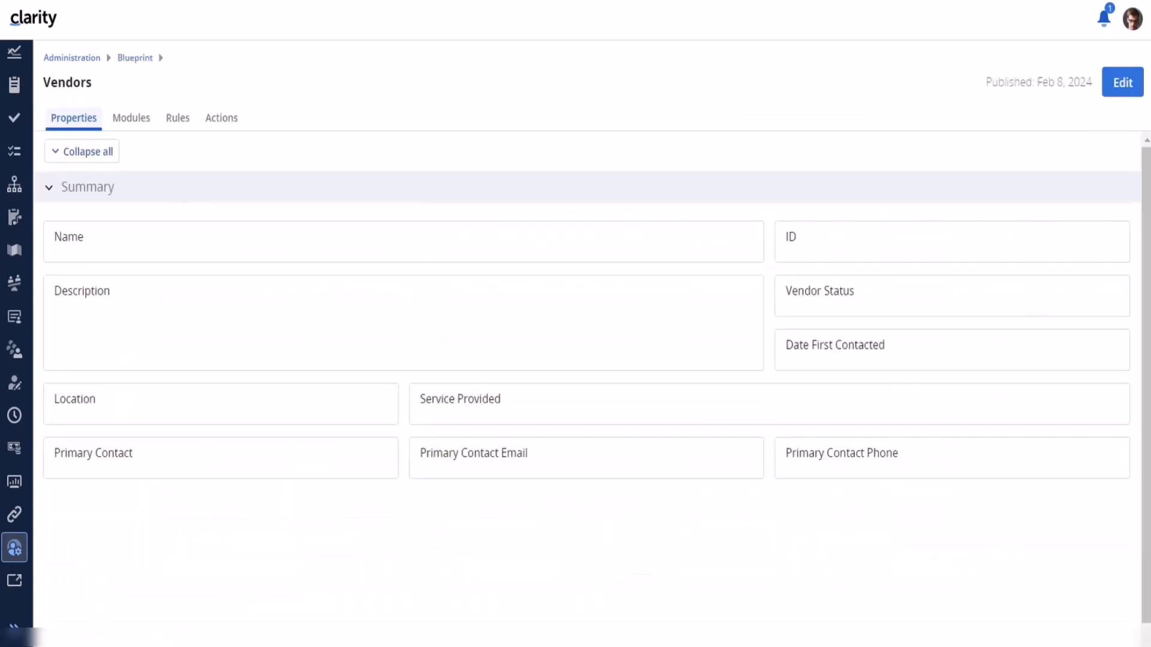
click(1123, 82)
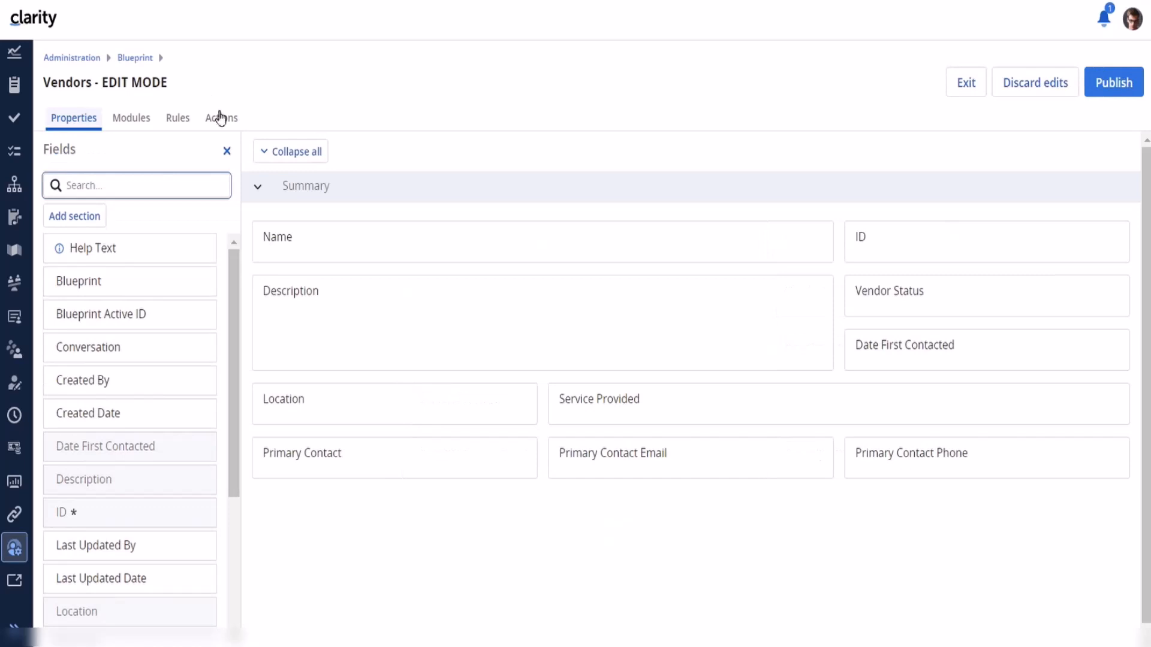
click(177, 119)
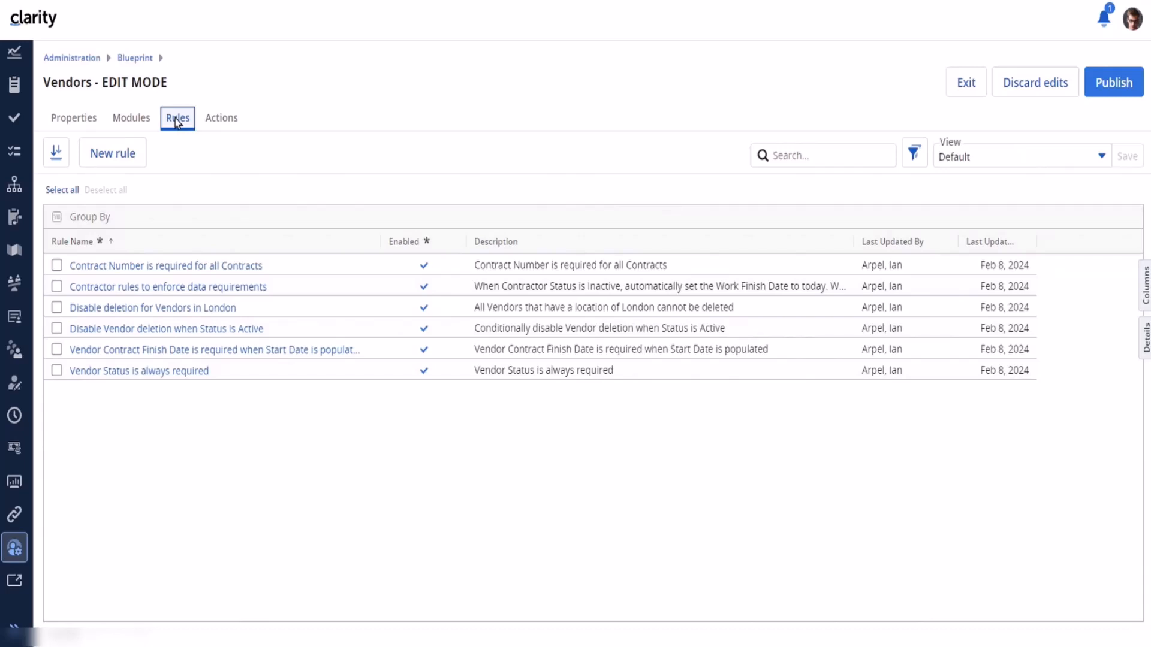
Review the rules "Disable Vendor deletion when Status is Active", including its available actions, and "Disable deletion for Vendors in London", closing each without saving.
click(188, 331)
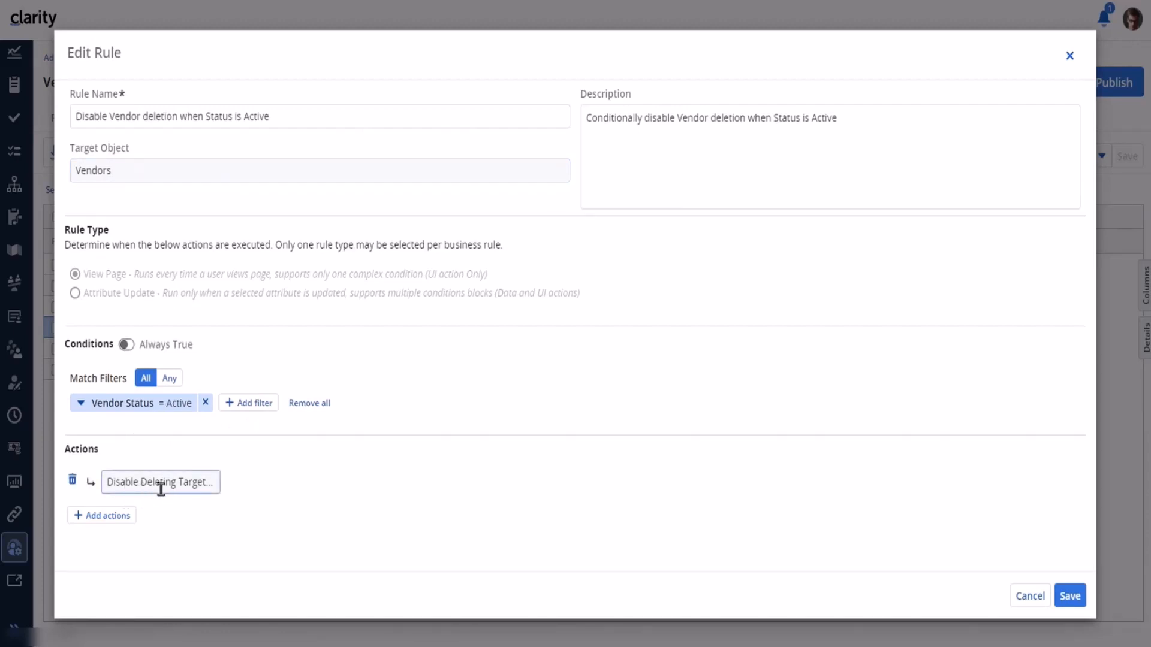
click(112, 520)
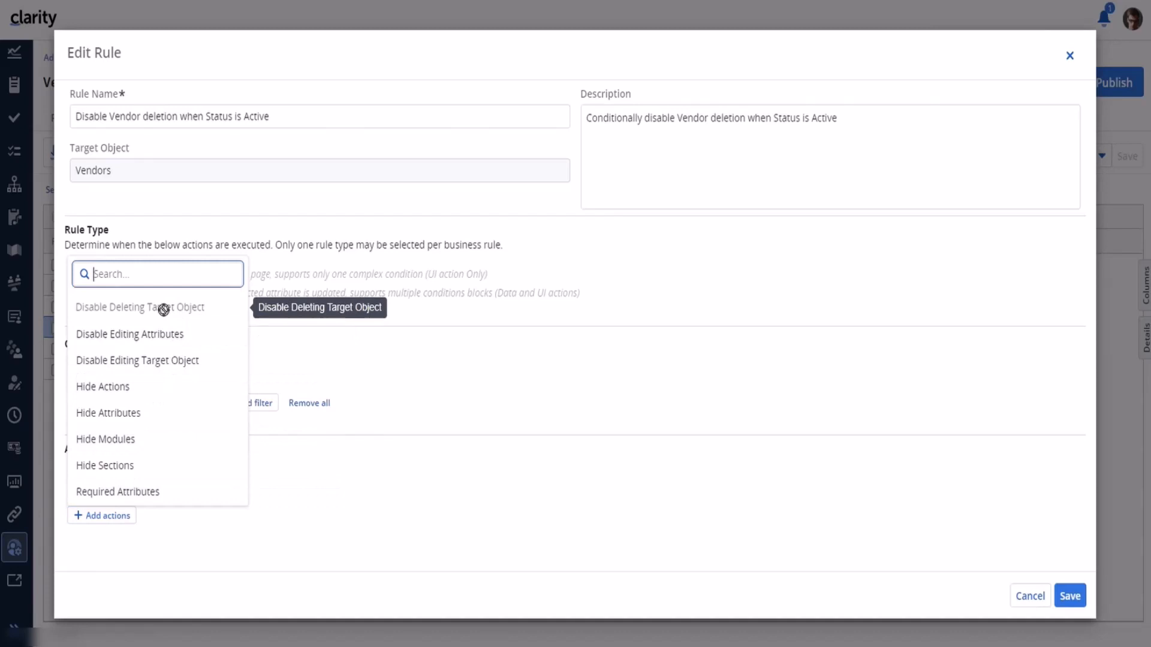
click(323, 568)
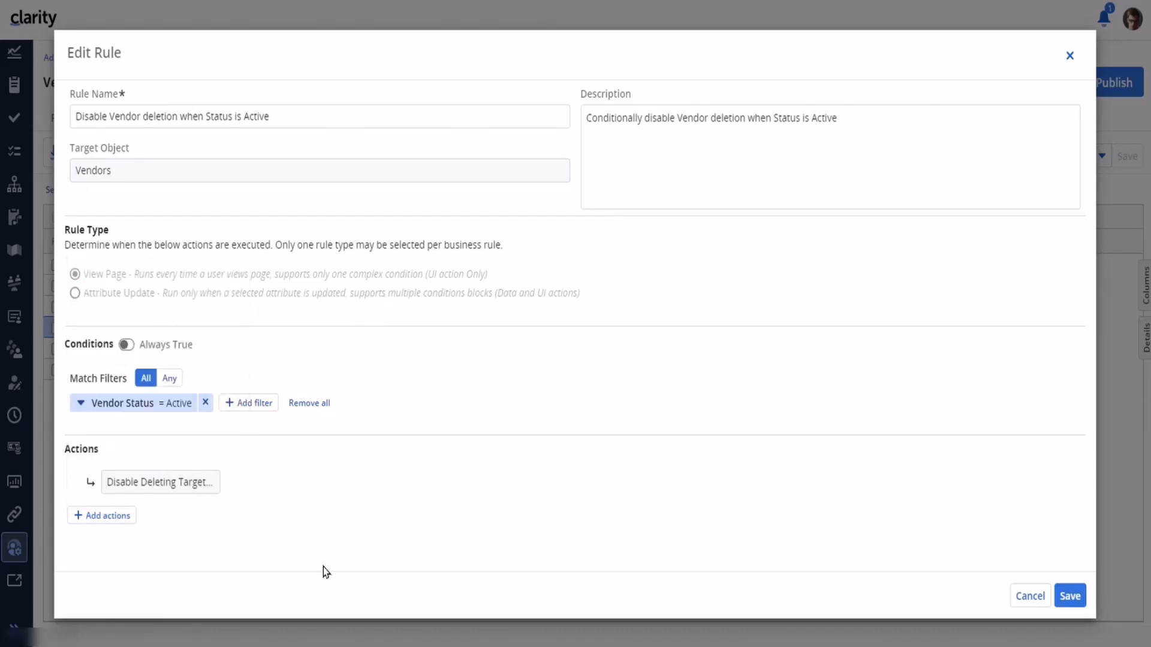
click(1027, 596)
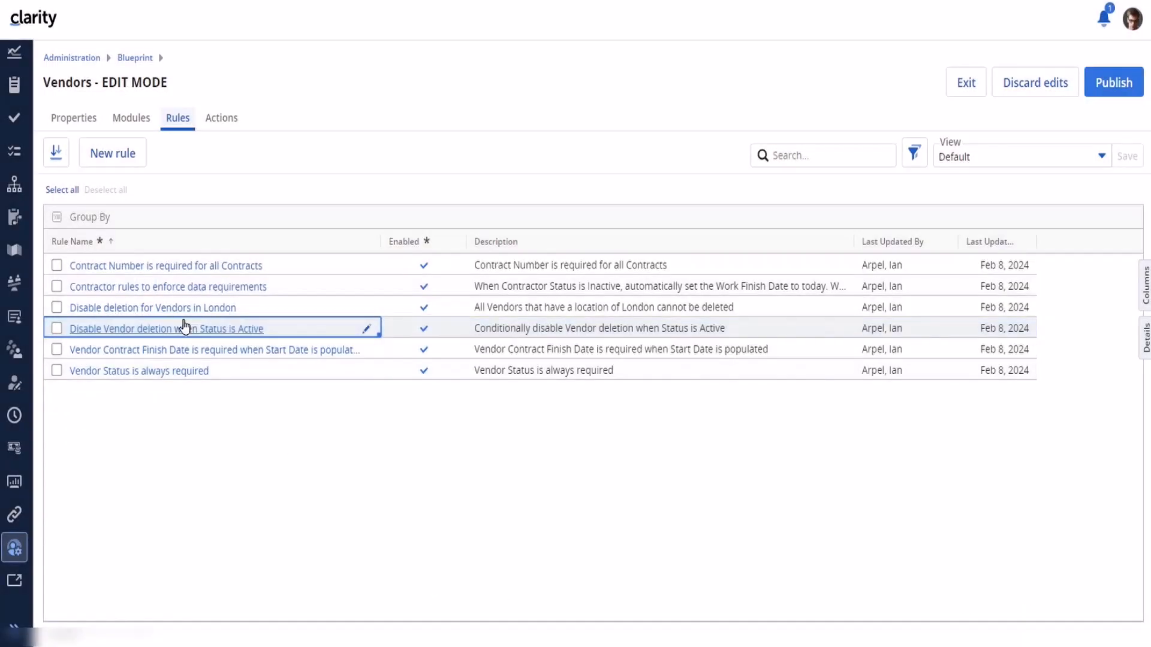
click(169, 309)
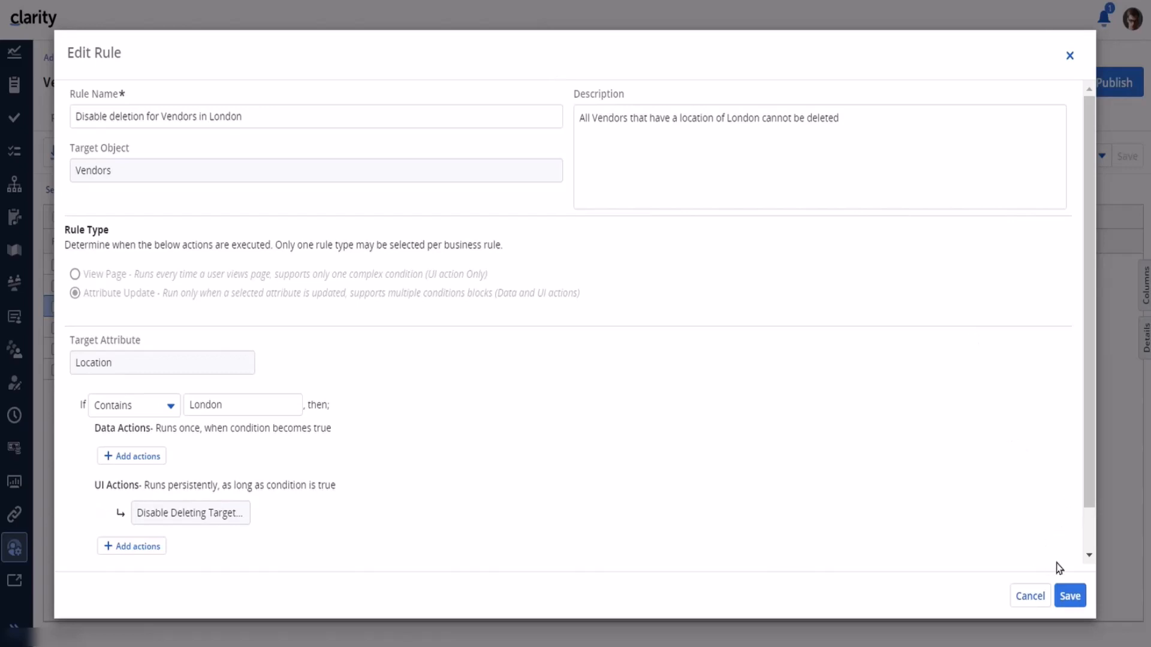
click(1029, 596)
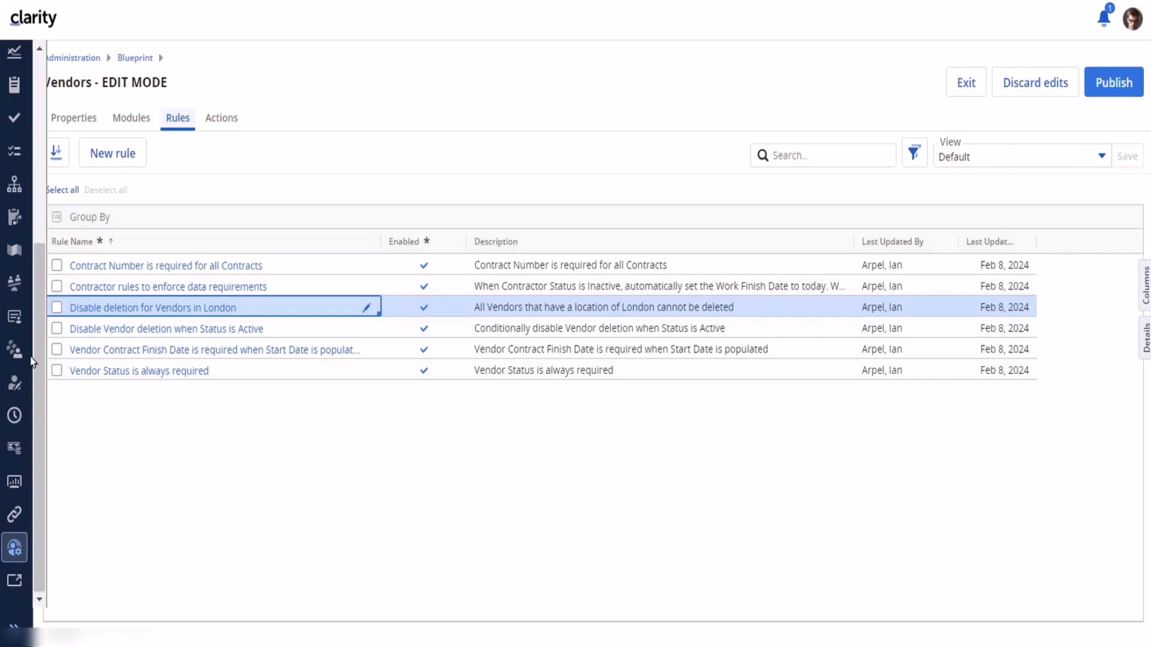
Open the Vendors custom object list, select the active vendor ACG, and check whether its row can be deleted.
drag(38, 356, 45, 152)
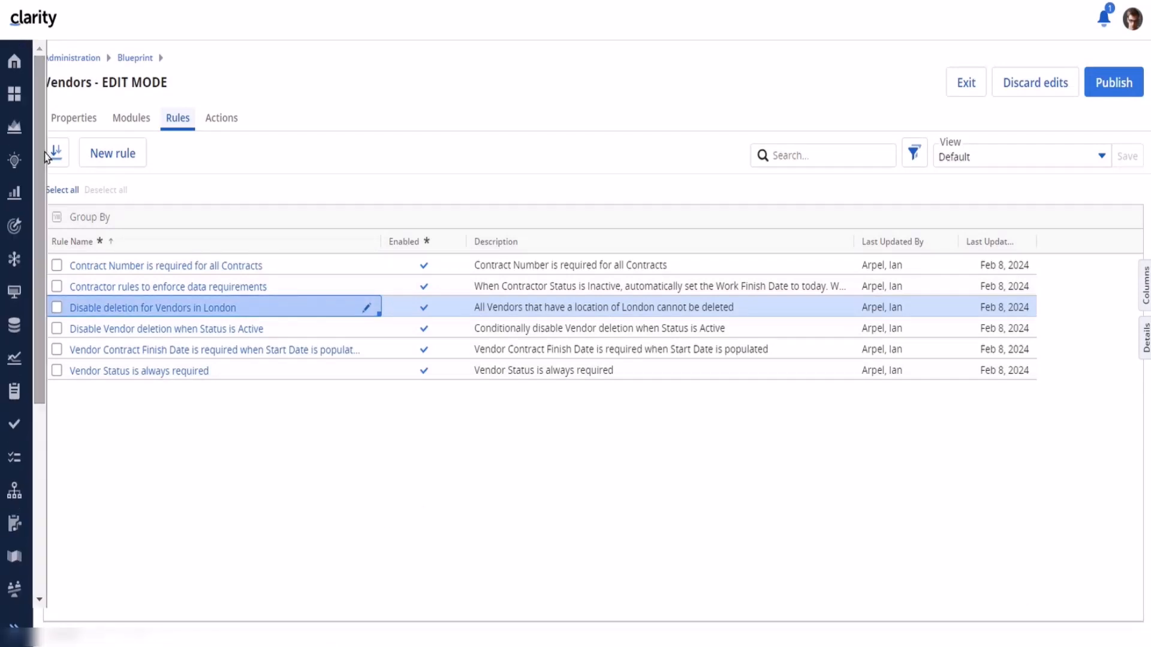
click(15, 327)
click(797, 218)
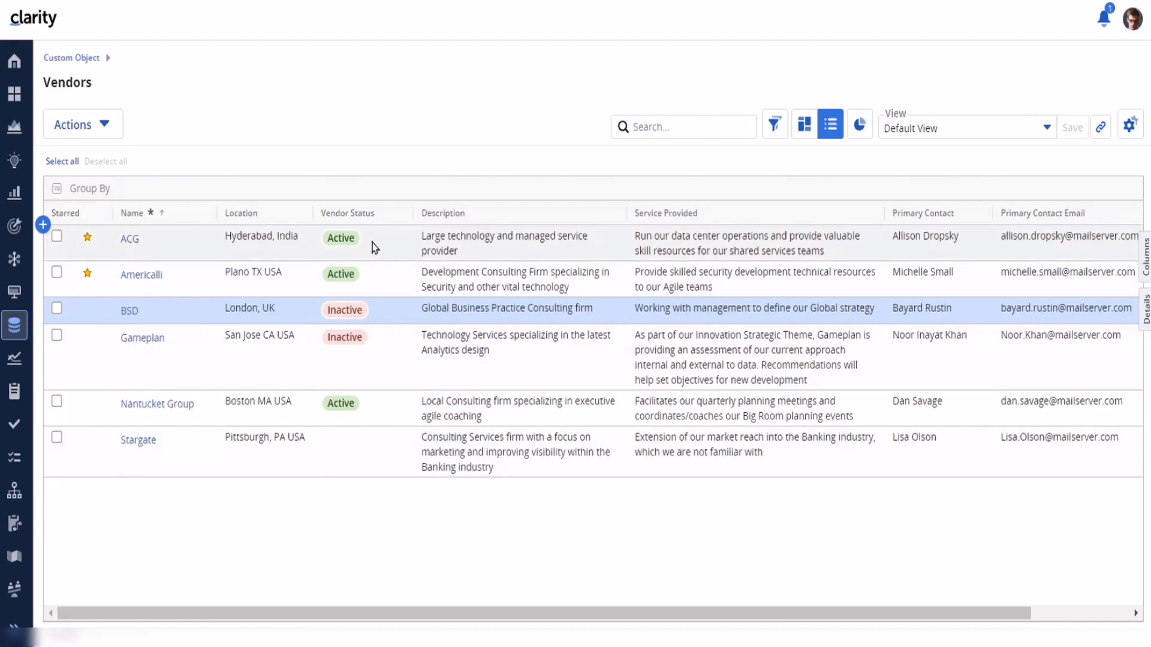
click(57, 237)
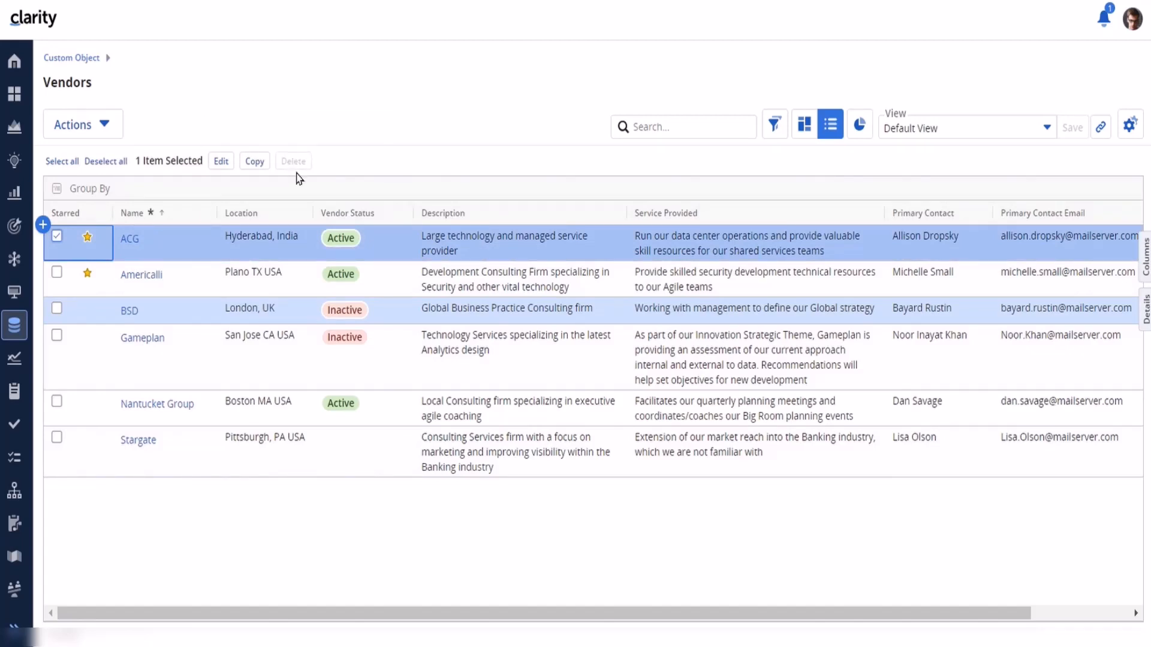
right_click(381, 242)
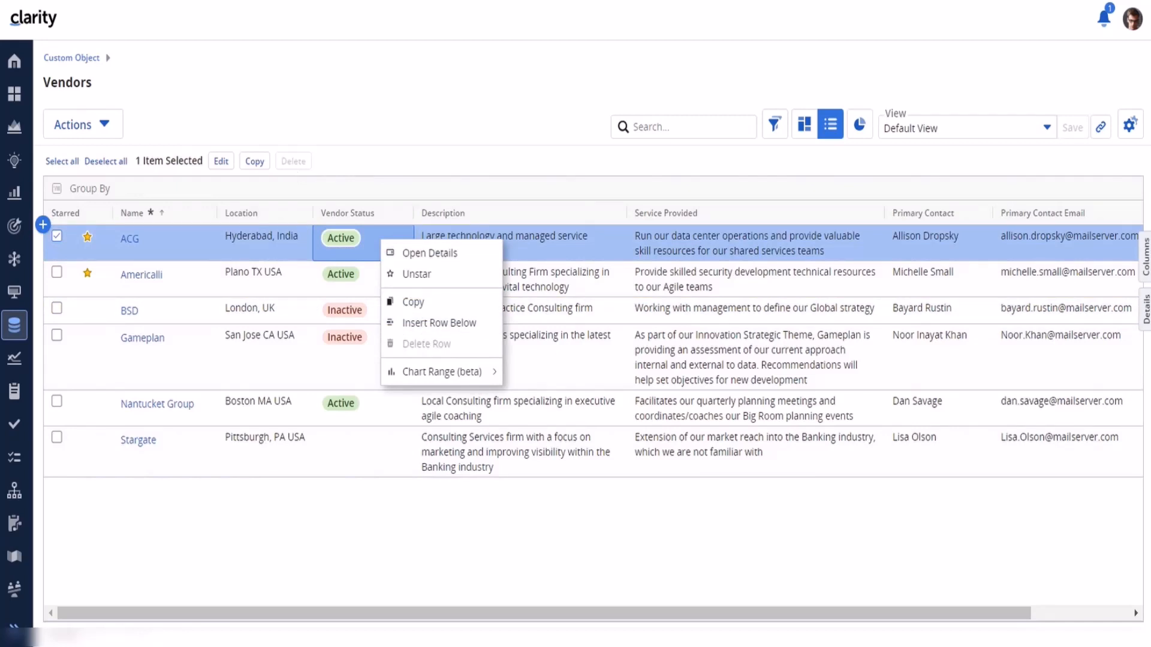
key(Escape)
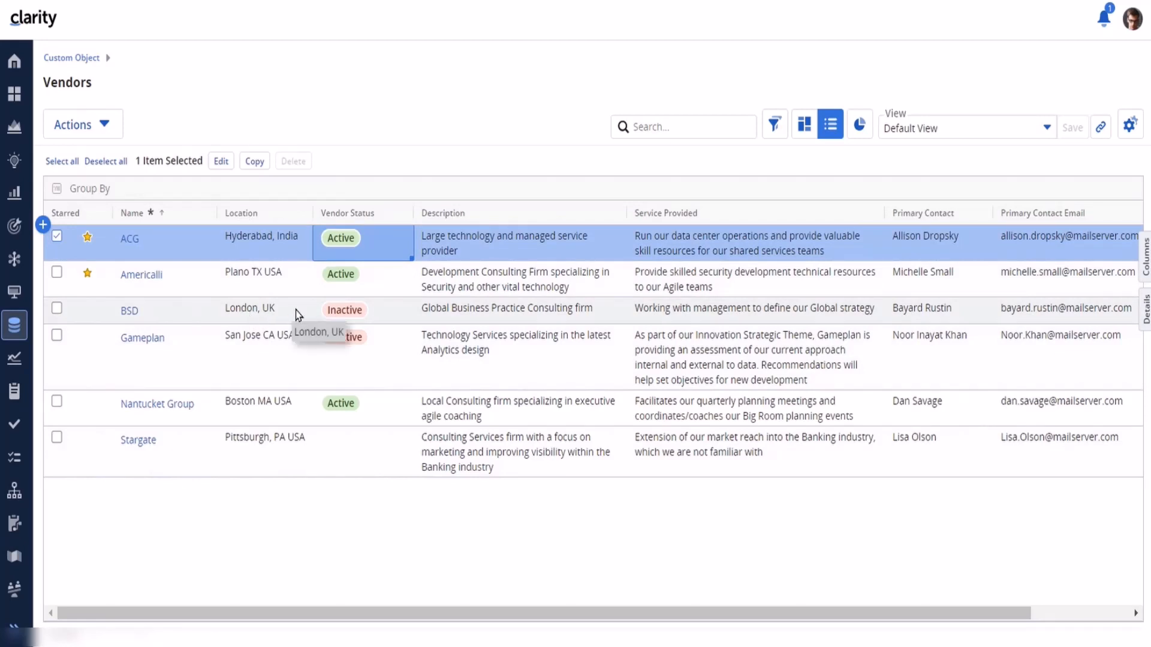
Add the London vendor BSD to the selection and check whether its row can be deleted.
click(57, 309)
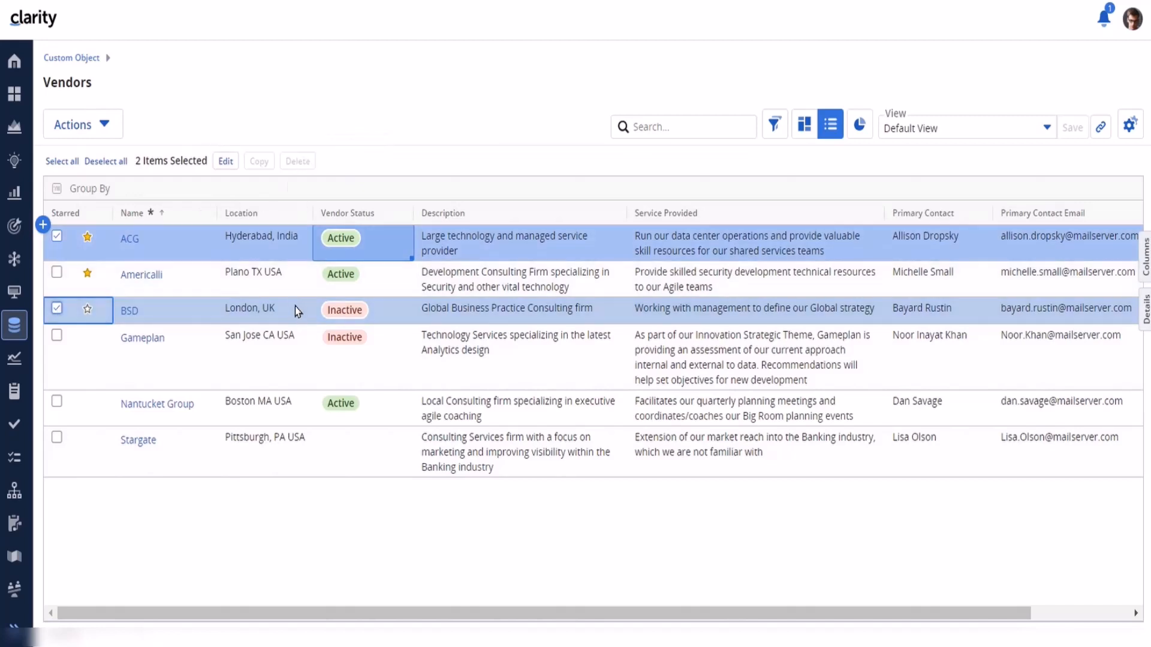
right_click(391, 316)
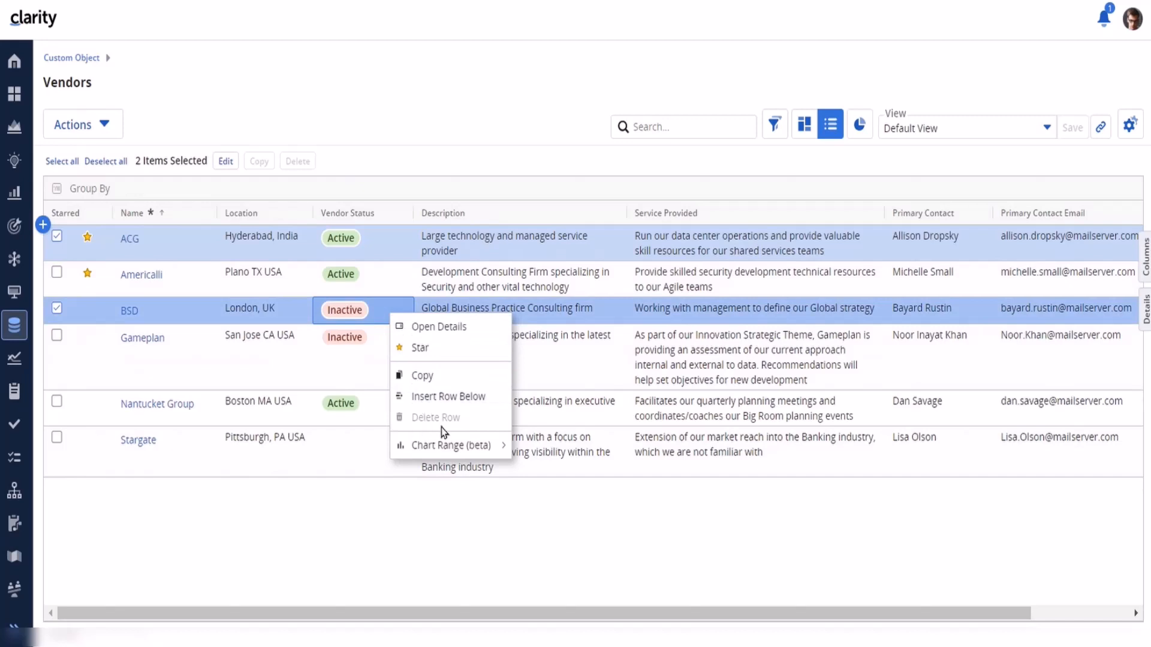
click(395, 101)
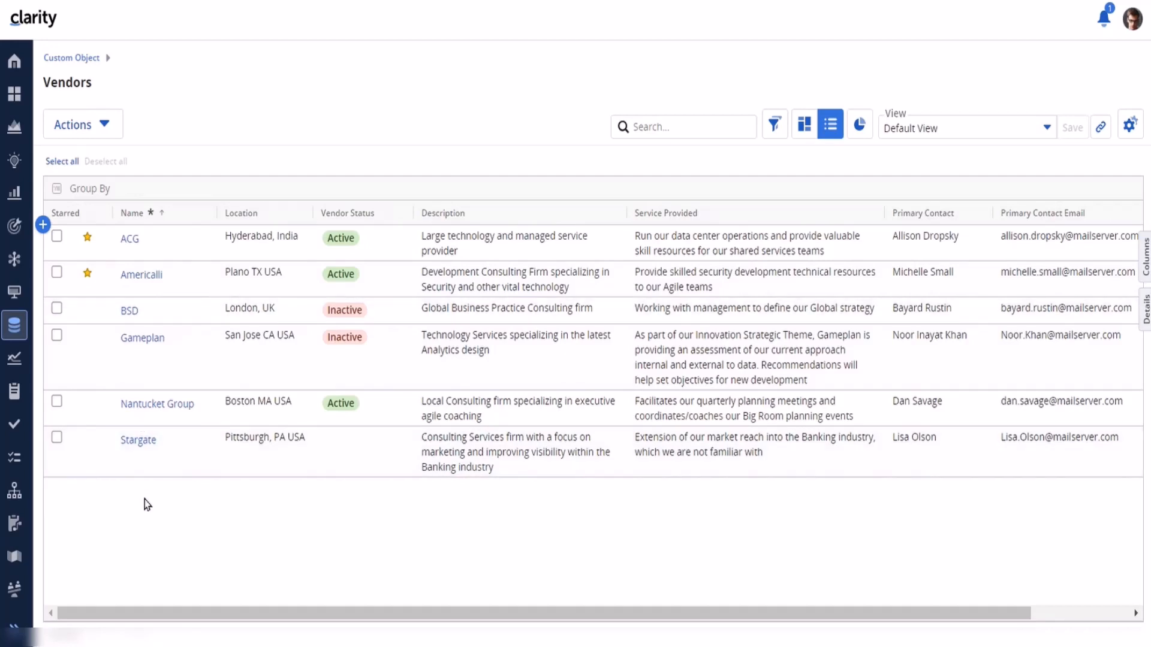
Select vendors Stargate and Gameplan plus the active vendor ACG, and check whether the combined selection and the ACG row can be deleted.
click(57, 441)
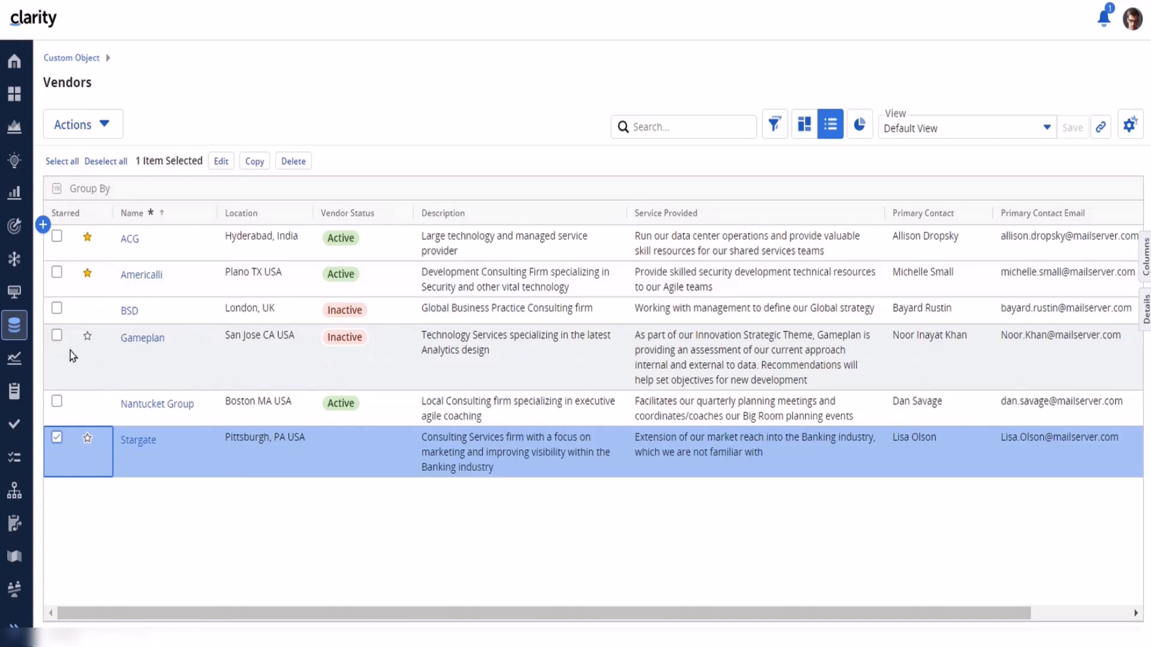
click(57, 336)
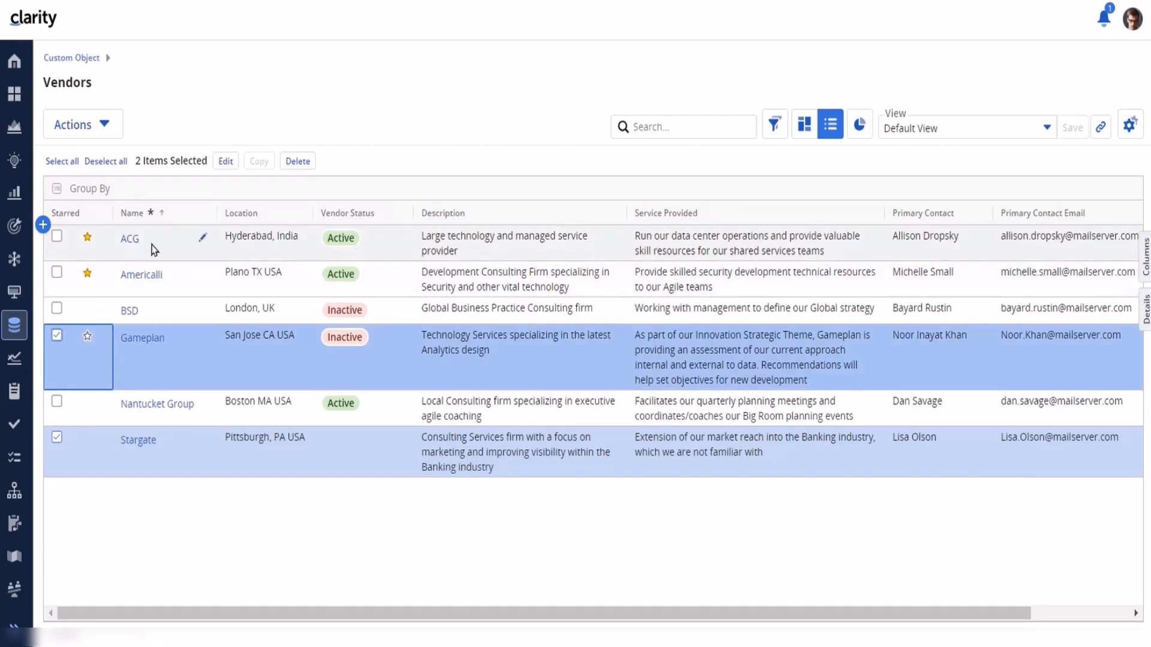
click(58, 237)
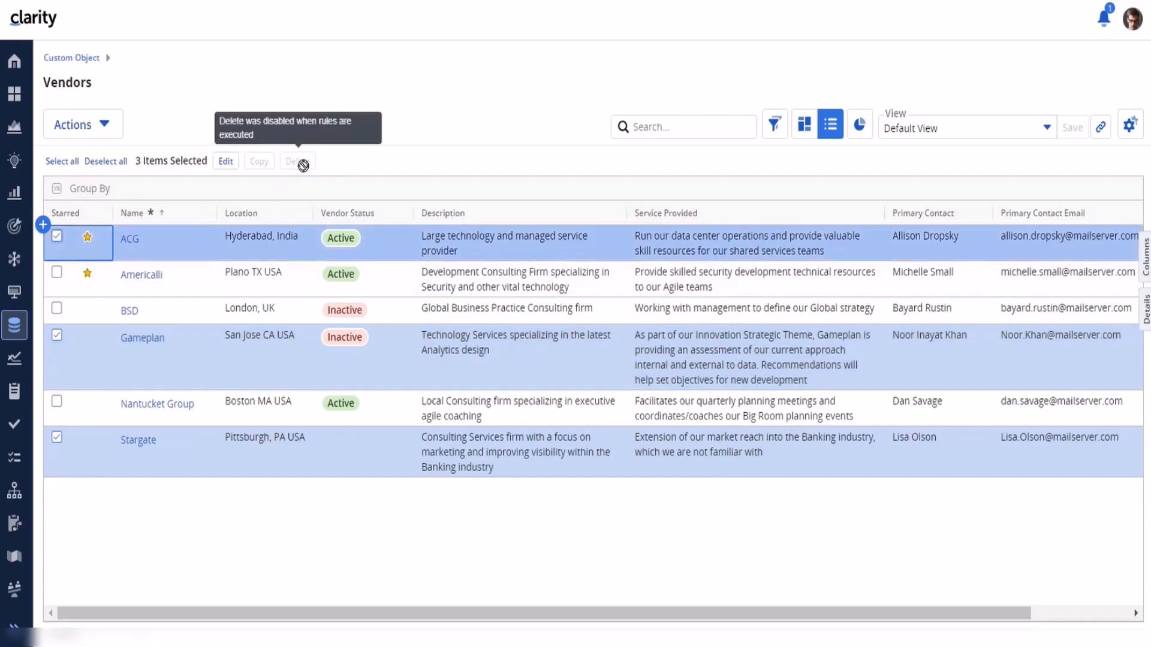
right_click(166, 246)
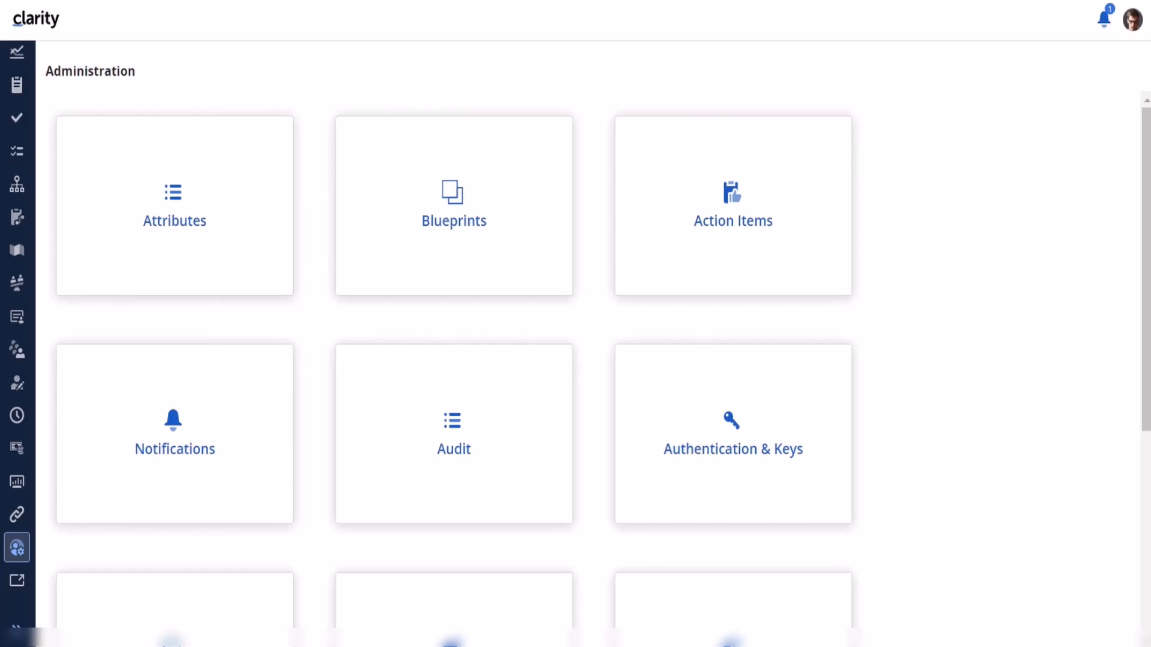
Open the Vendors blueprint in edit mode and show its rules.
click(465, 226)
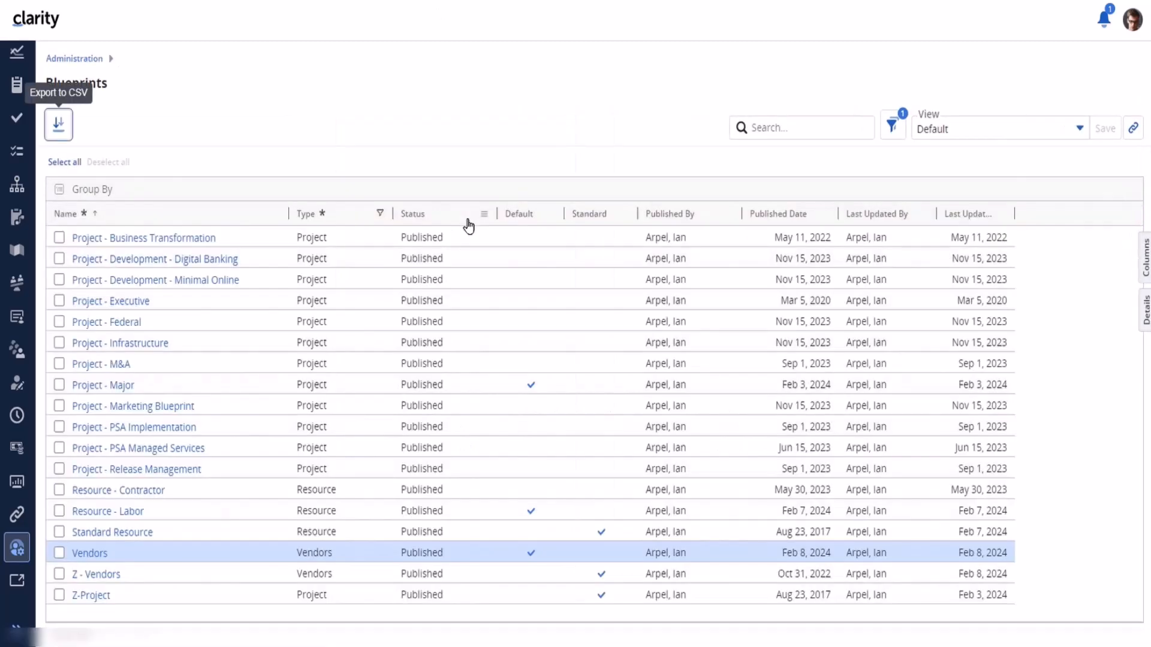
click(94, 552)
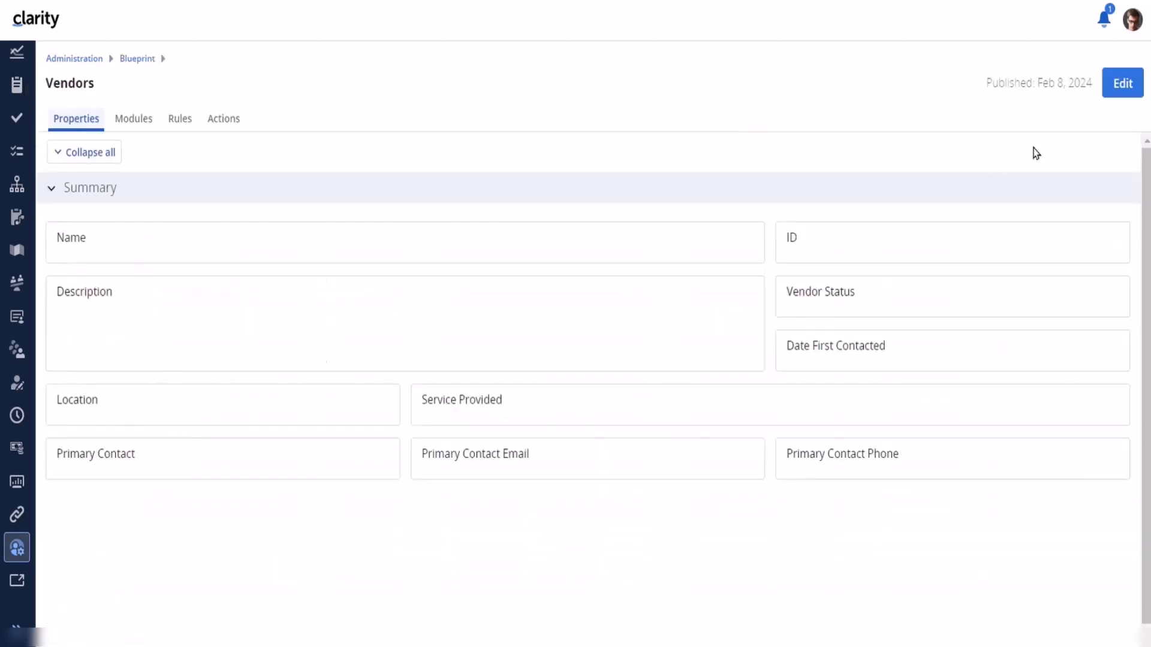
click(1120, 79)
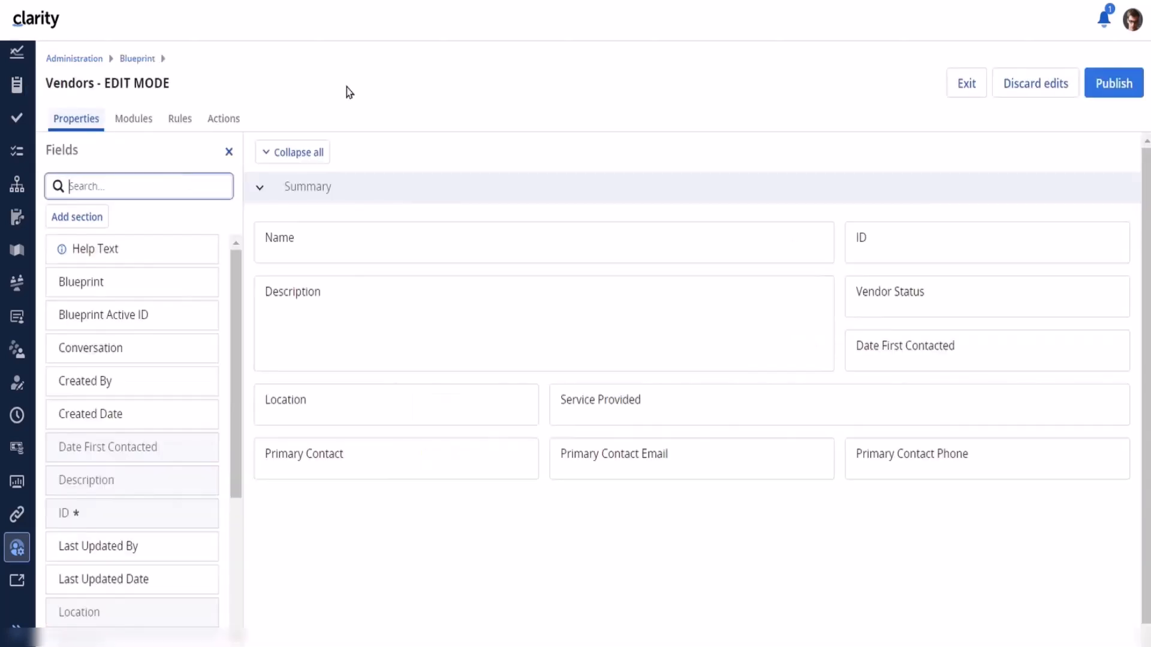
click(178, 120)
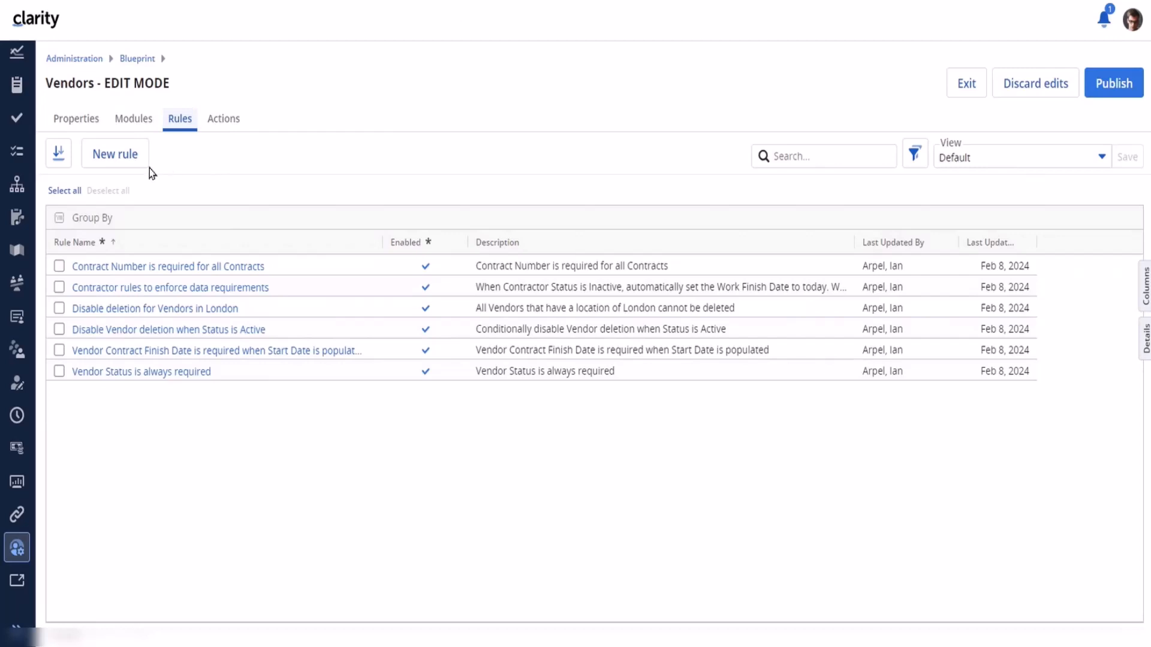
Examine the Always True condition in a new Vendors rule and the Vendors object's properties, closing the rule without creating it.
click(117, 155)
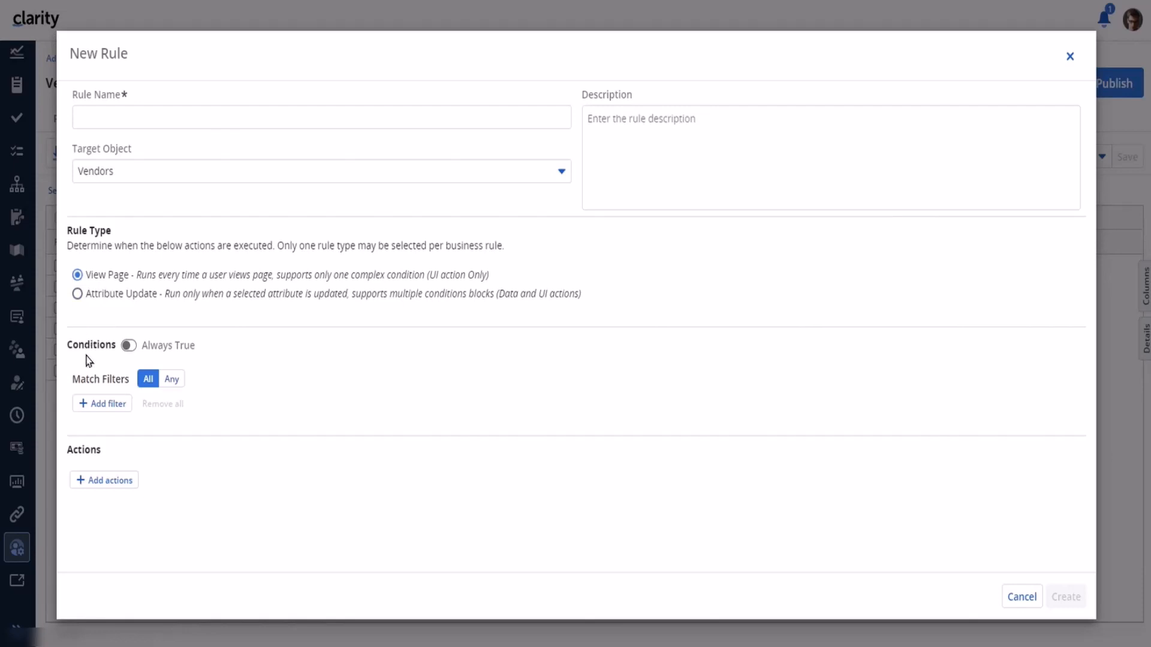
click(126, 349)
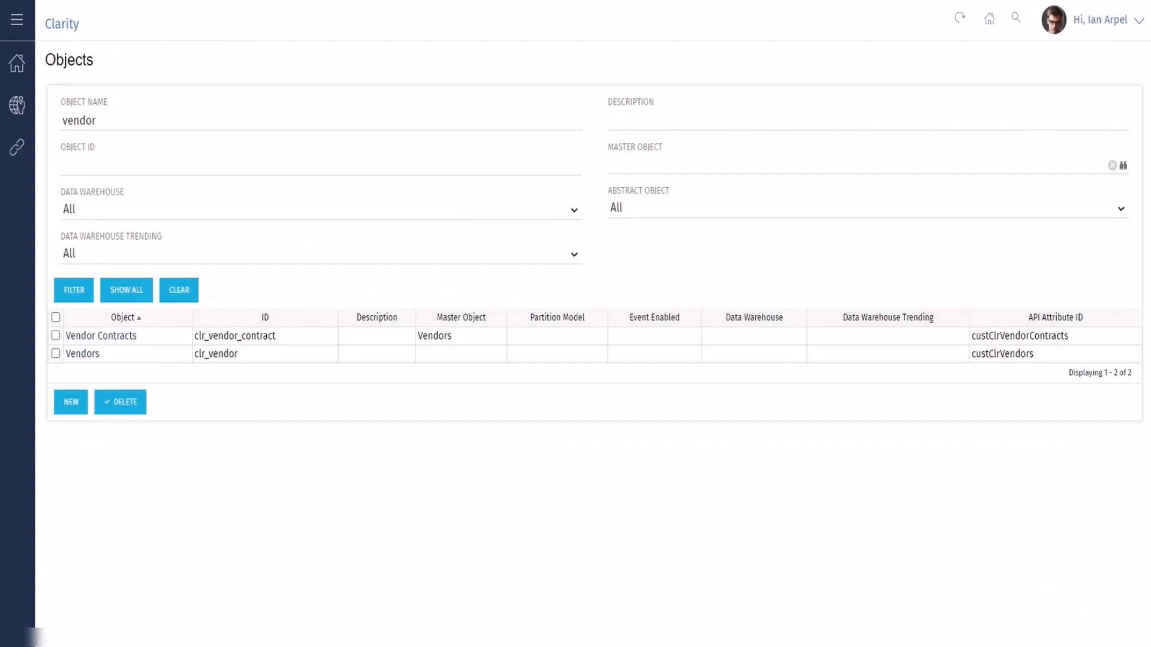
click(77, 355)
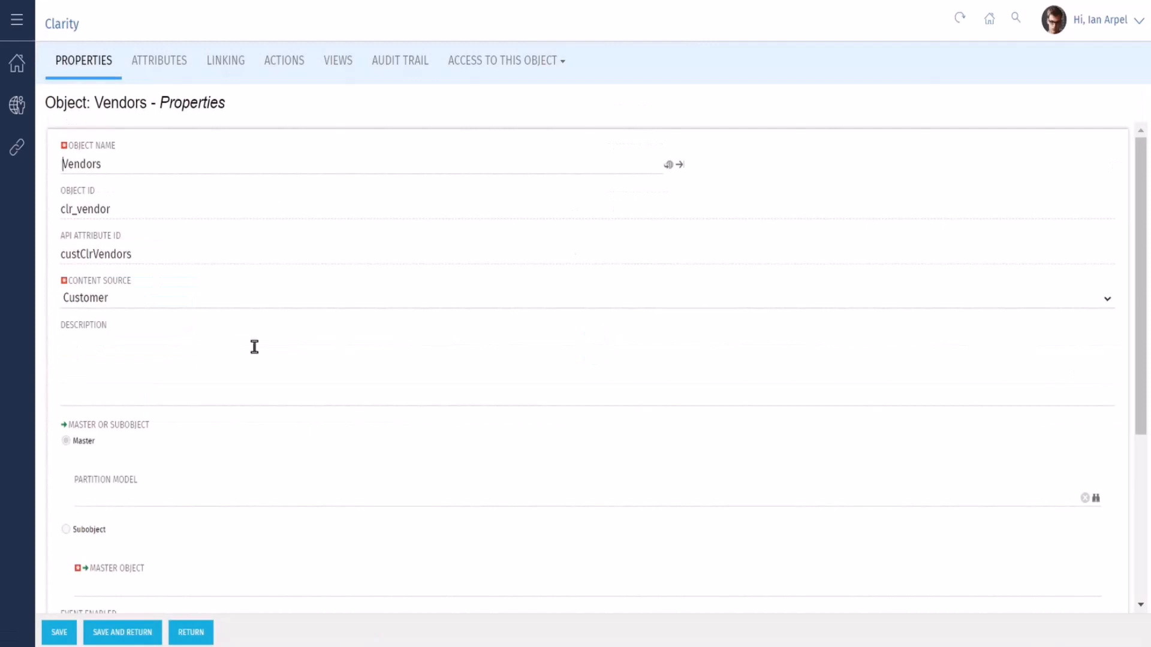
scroll(254, 347, down, 5)
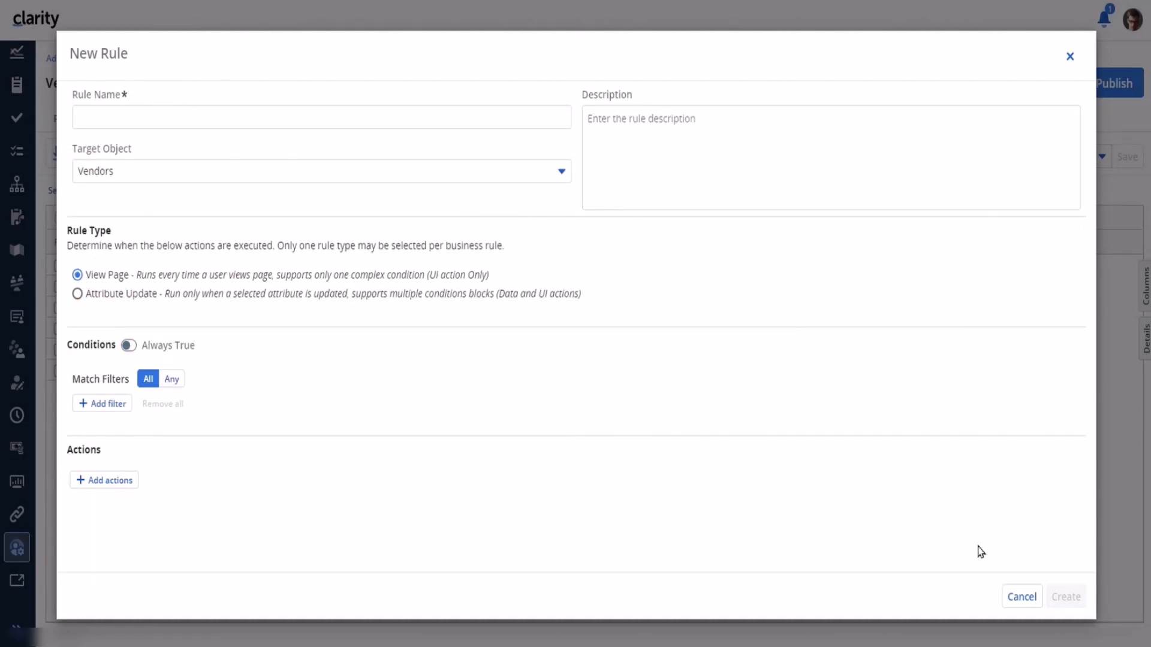
click(1022, 596)
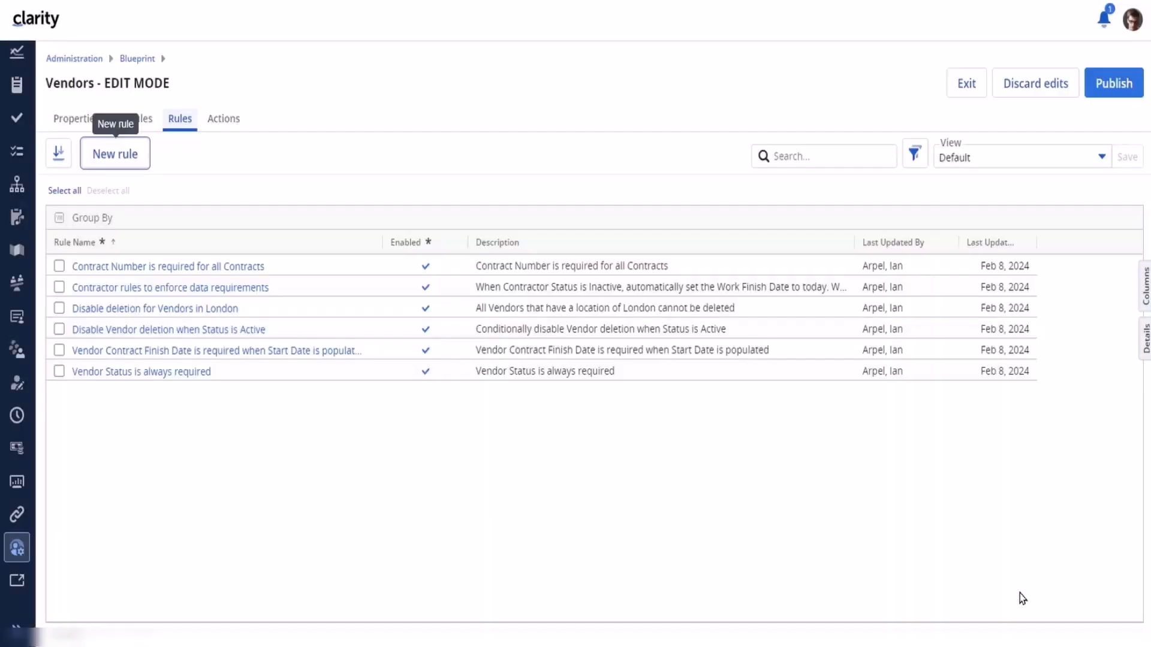
Review the conditions and actions of the rule "Vendor Status is always required", closing it without saving.
click(124, 378)
click(127, 378)
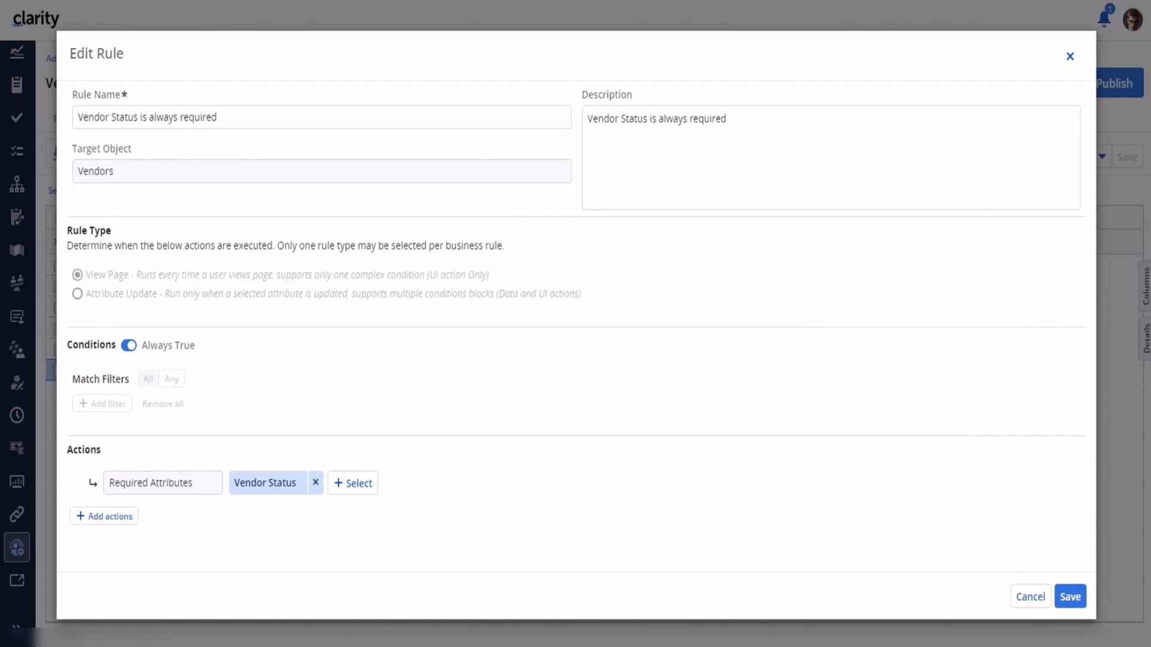
click(1031, 598)
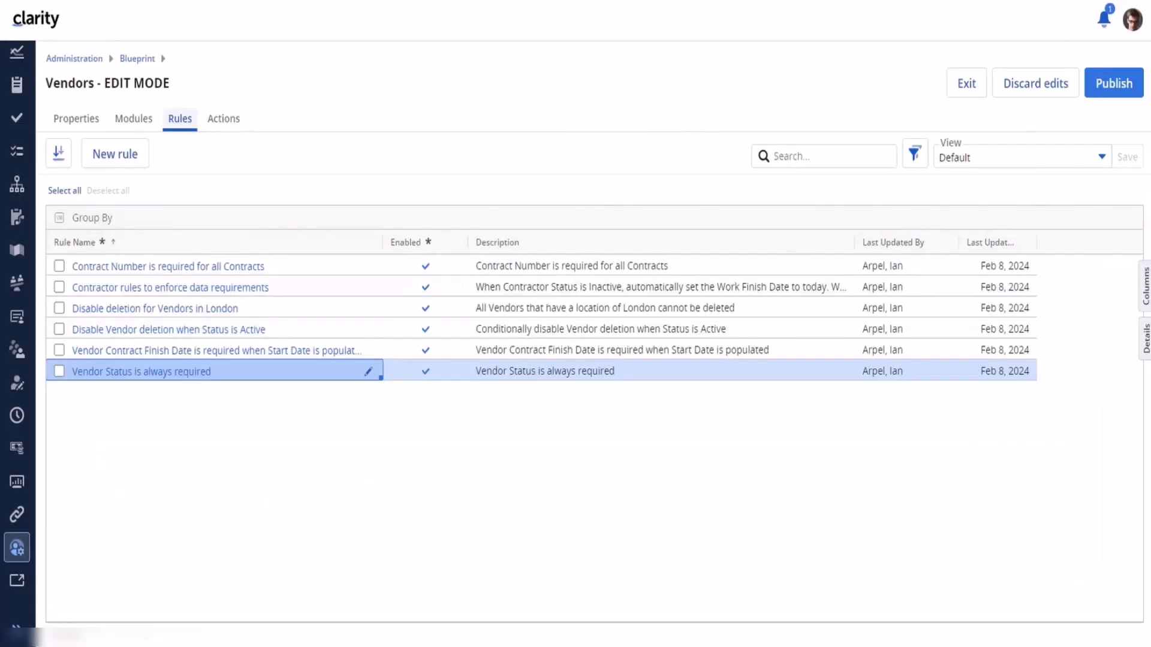
Open the Vendors custom object list.
mouse_move(32, 254)
drag(42, 283, 43, 116)
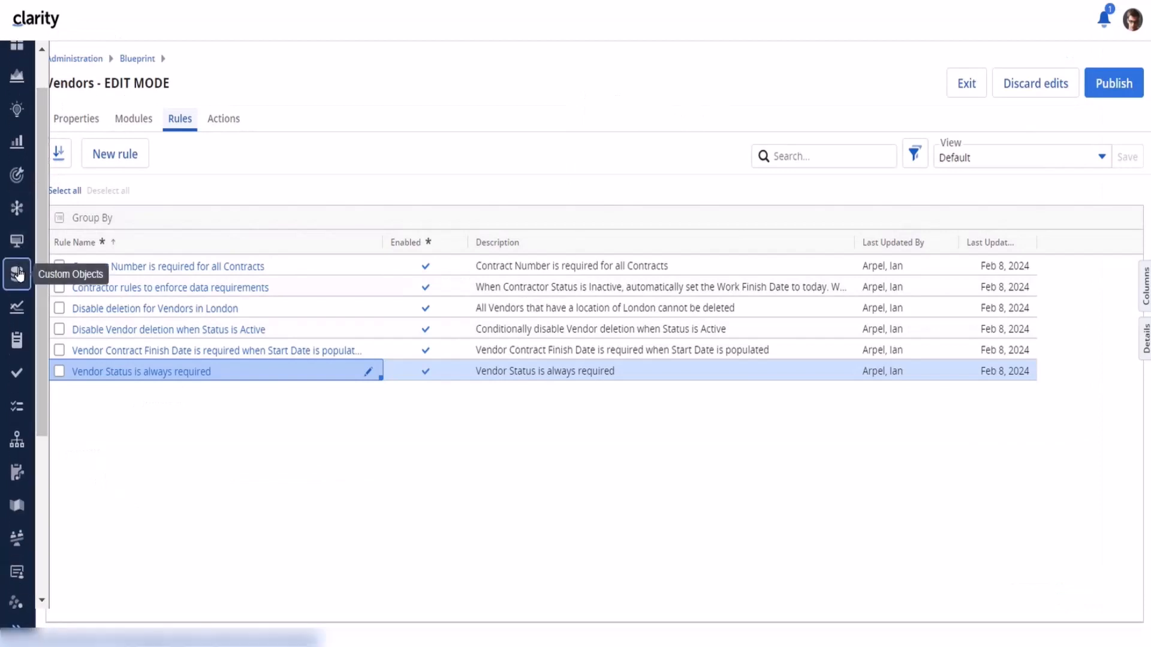
click(18, 274)
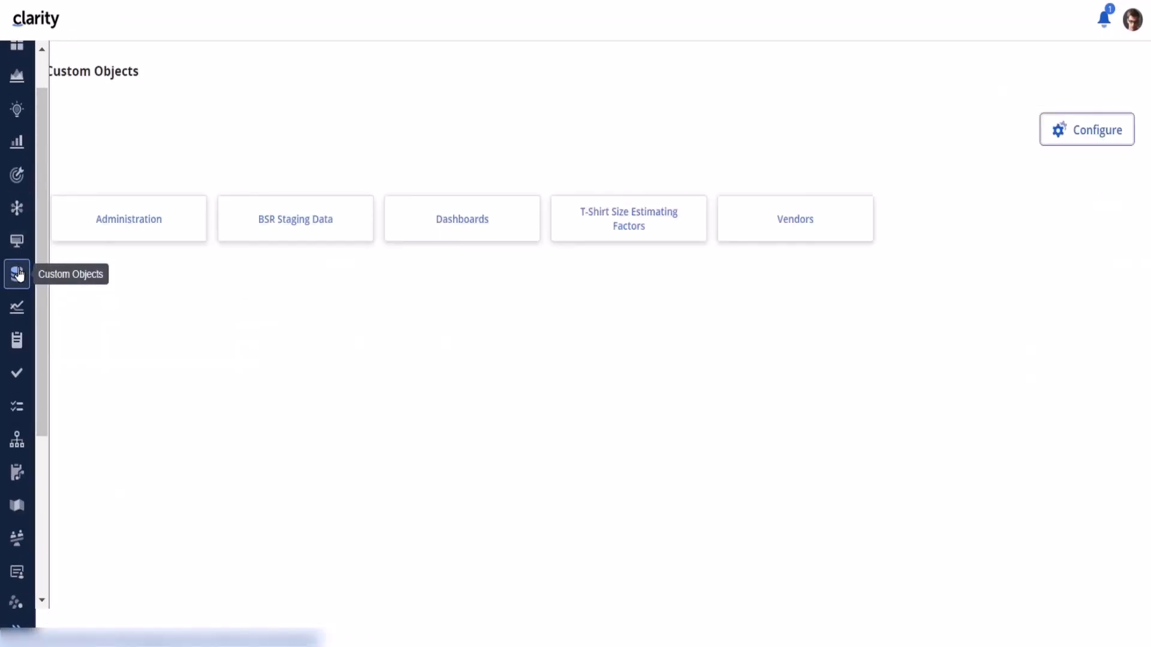
click(792, 223)
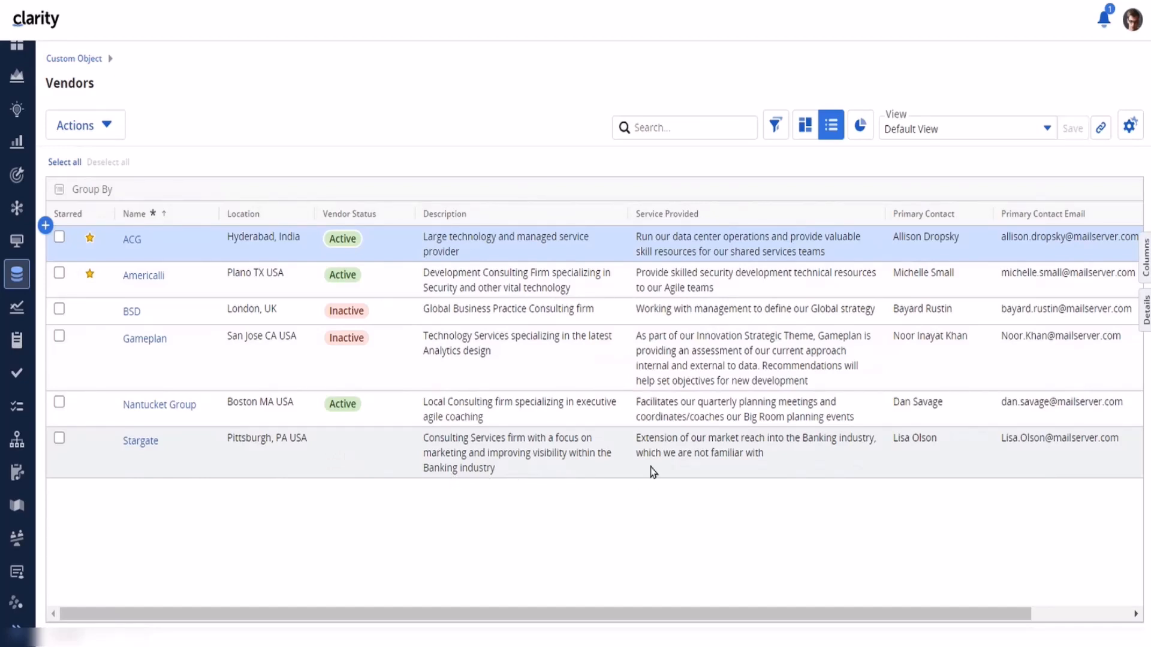
Add a period to the end of Stargate's Service Provided text and dismiss the Required Fields dialog without choosing a Vendor Status.
click(776, 457)
click(780, 460)
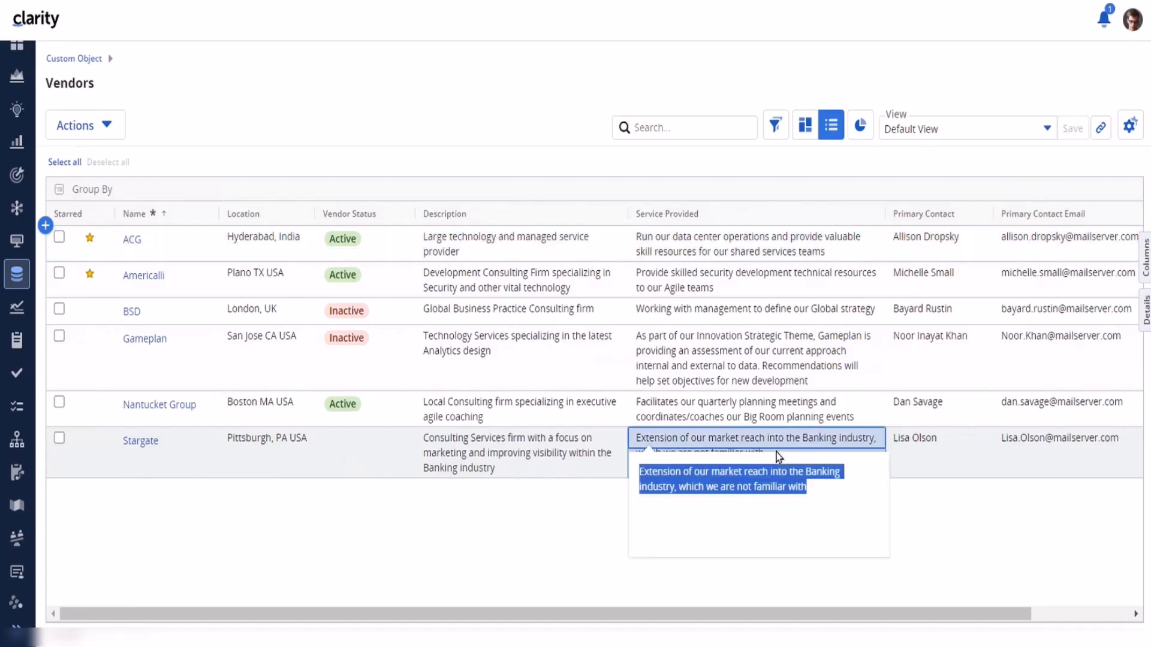
click(814, 488)
text(.)
click(930, 559)
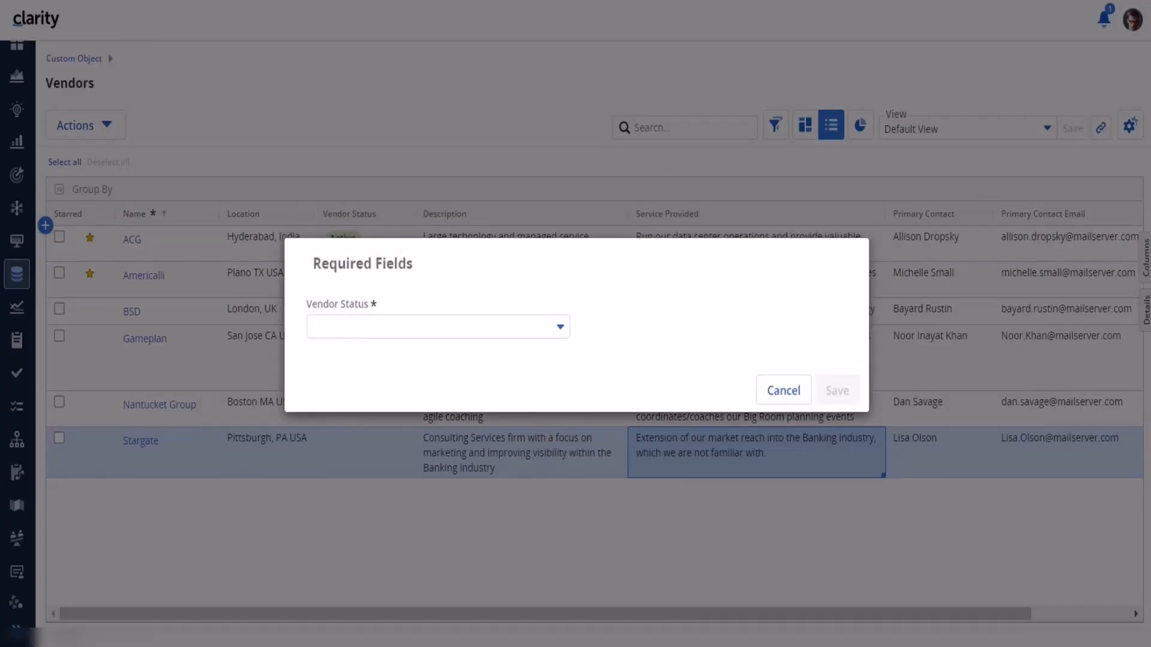
key(Escape)
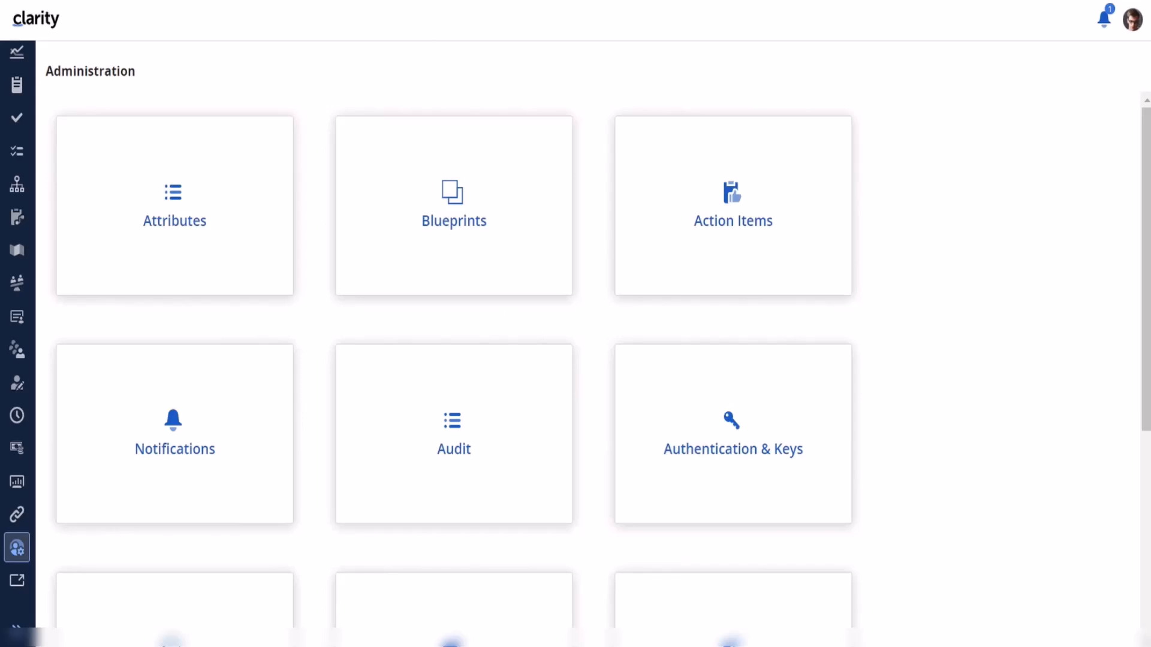
Return to the Vendors blueprint, put it in edit mode, and list its rules.
click(451, 228)
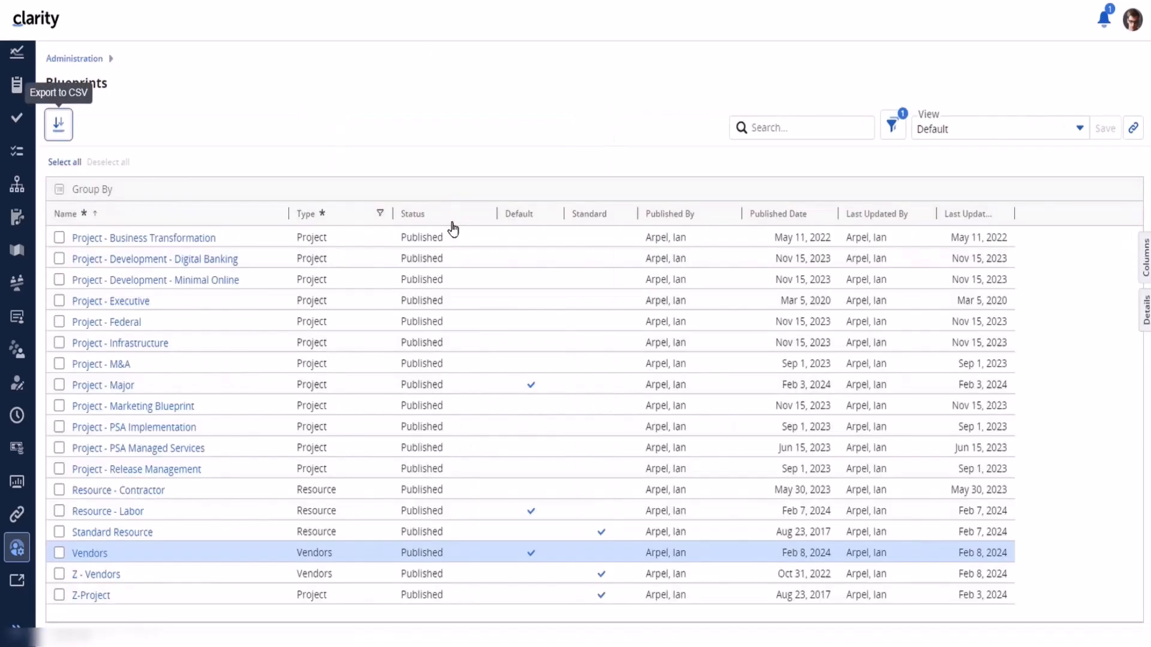
click(90, 553)
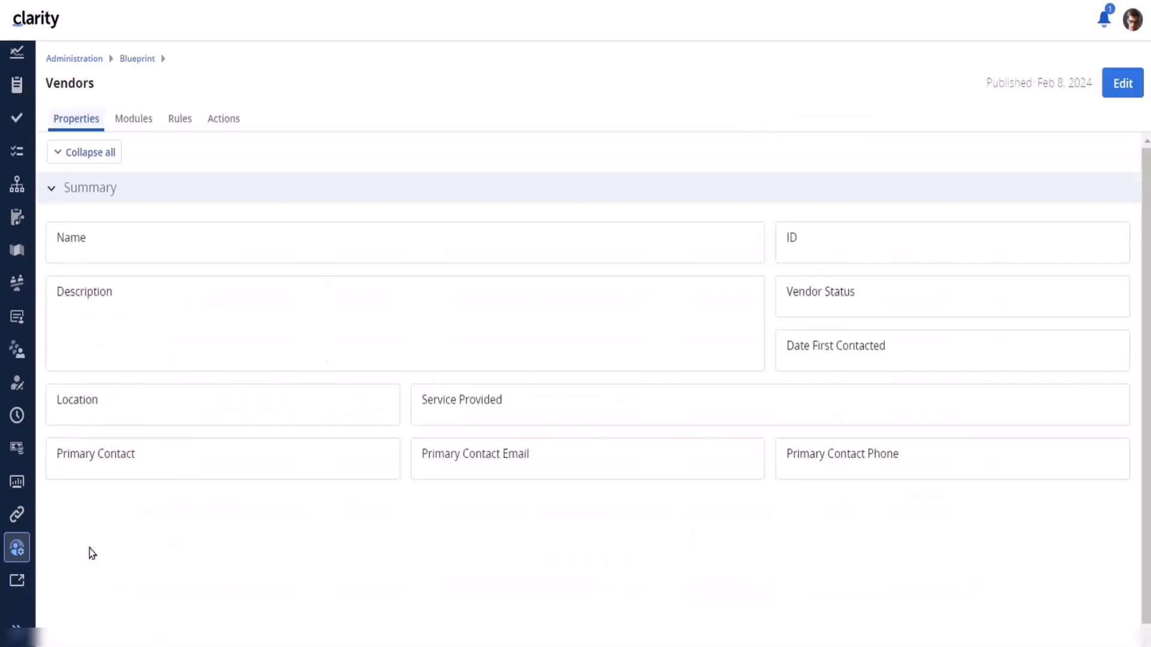
click(1121, 84)
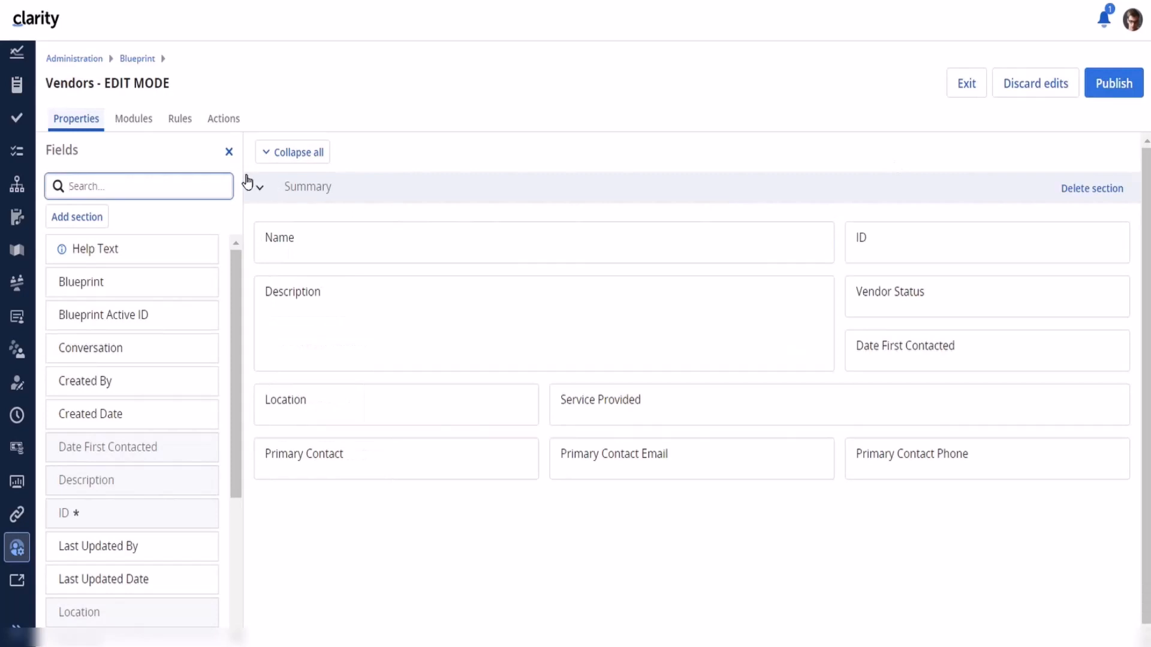
click(179, 120)
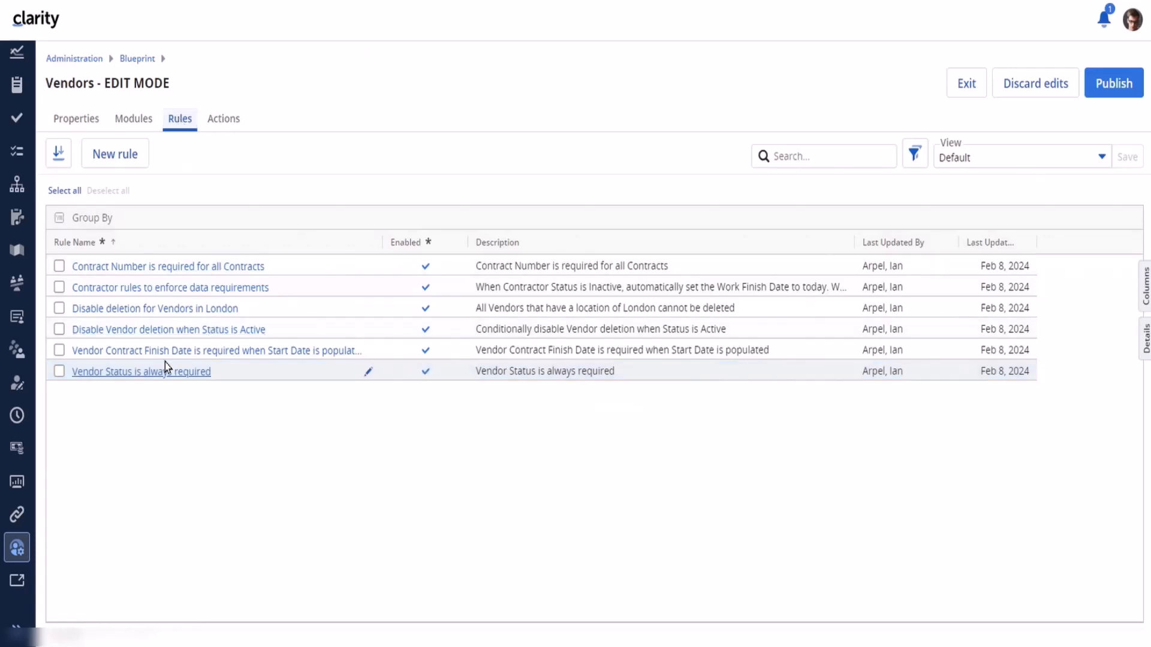
Review the rules "Vendor Contract Finish Date is required when Start Date is populated" and "Contract Number is required for all Contracts" without saving.
click(211, 352)
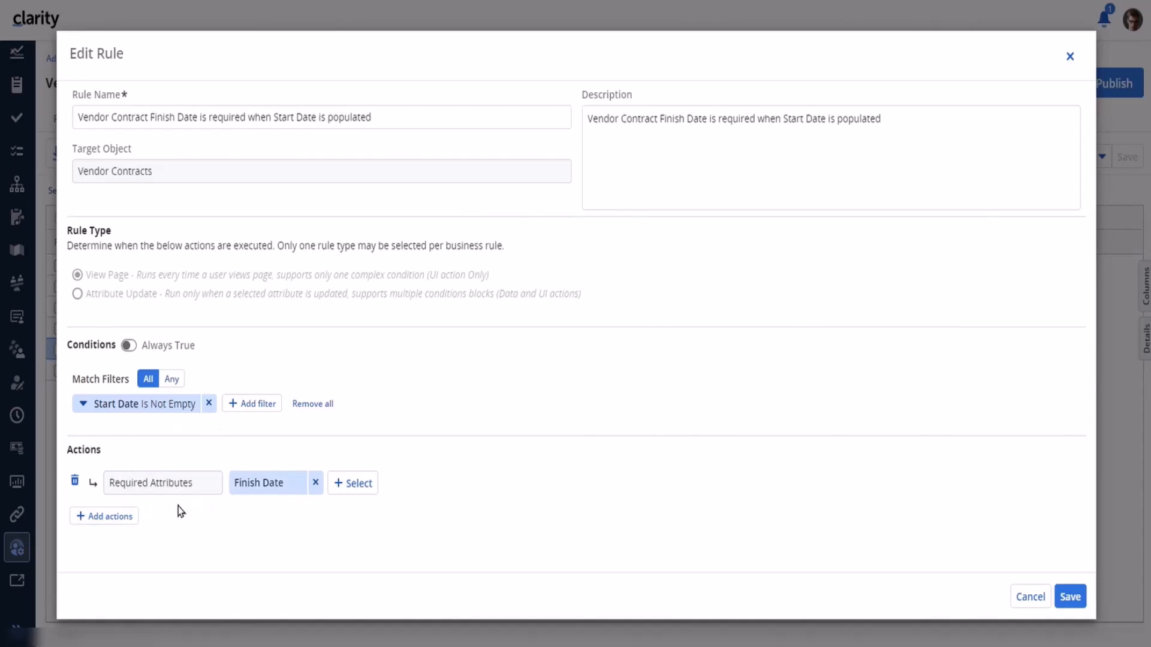
click(1031, 597)
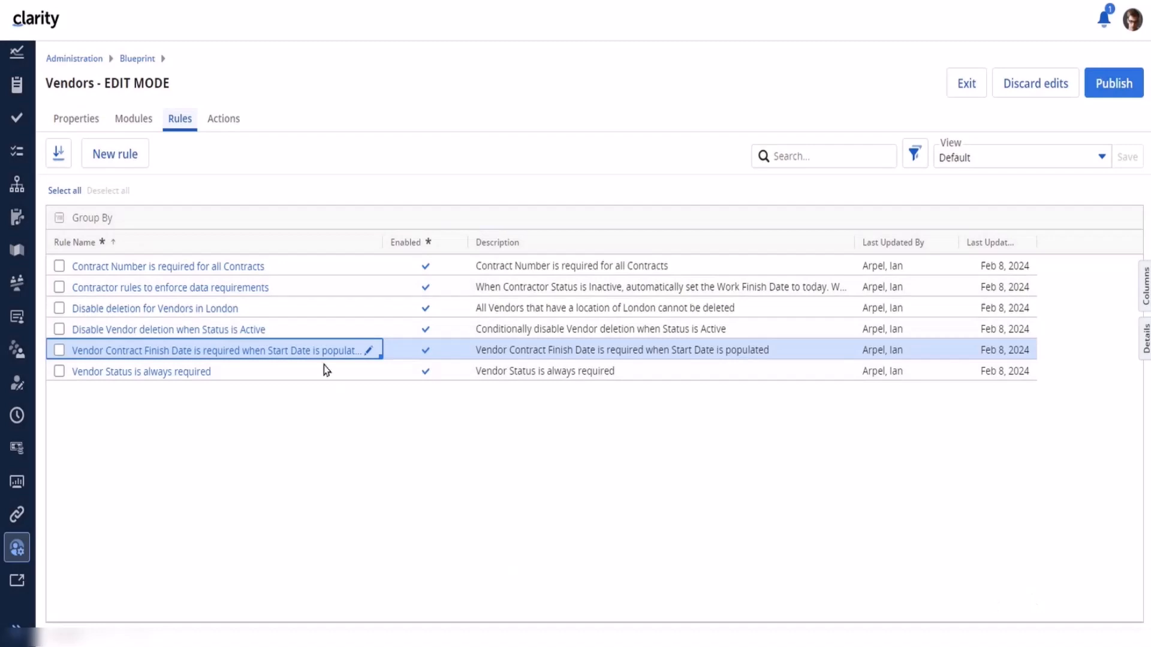
click(221, 269)
click(221, 266)
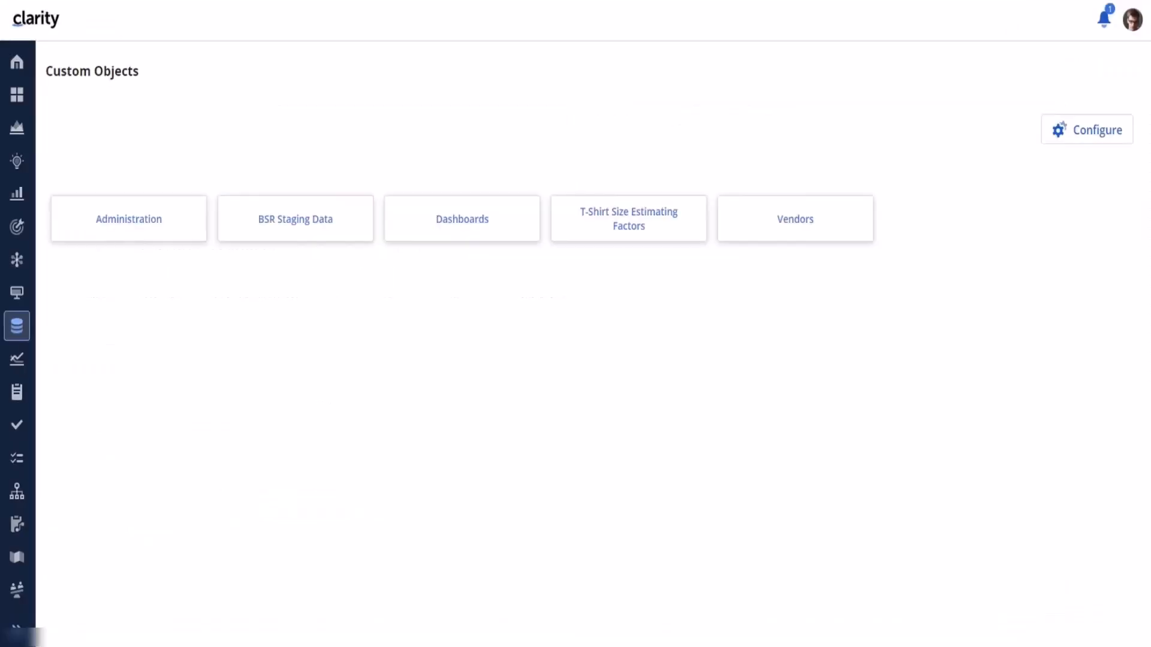
Open vendor ACG from the Vendors custom object list and show its vendor contracts.
click(785, 223)
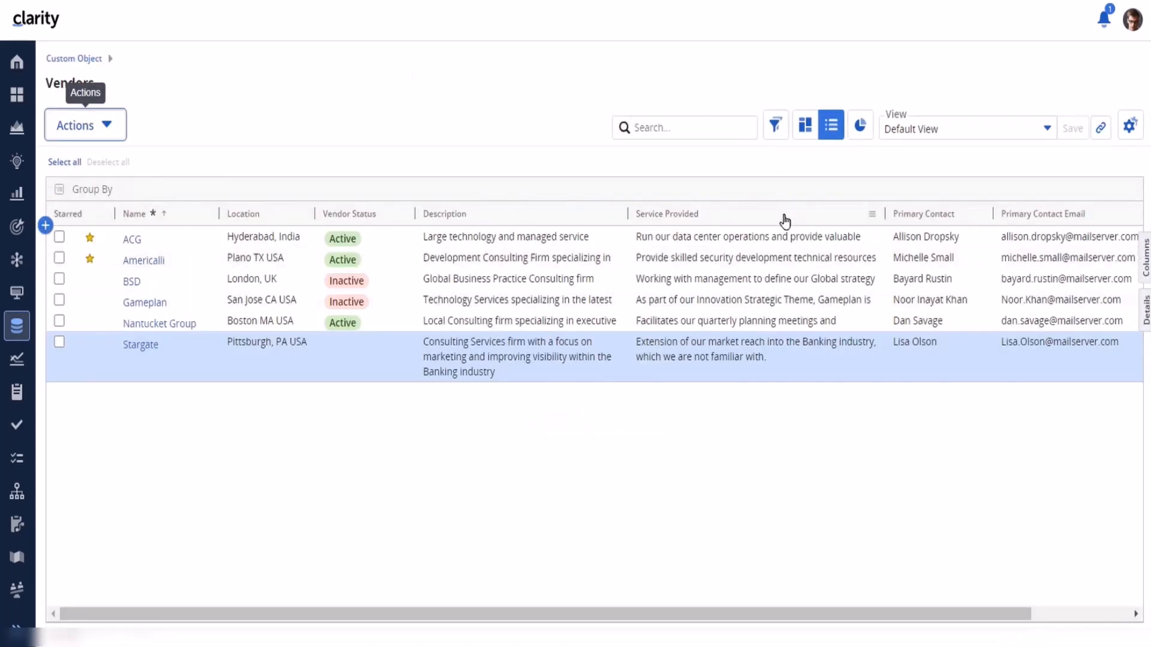
click(129, 240)
click(129, 240)
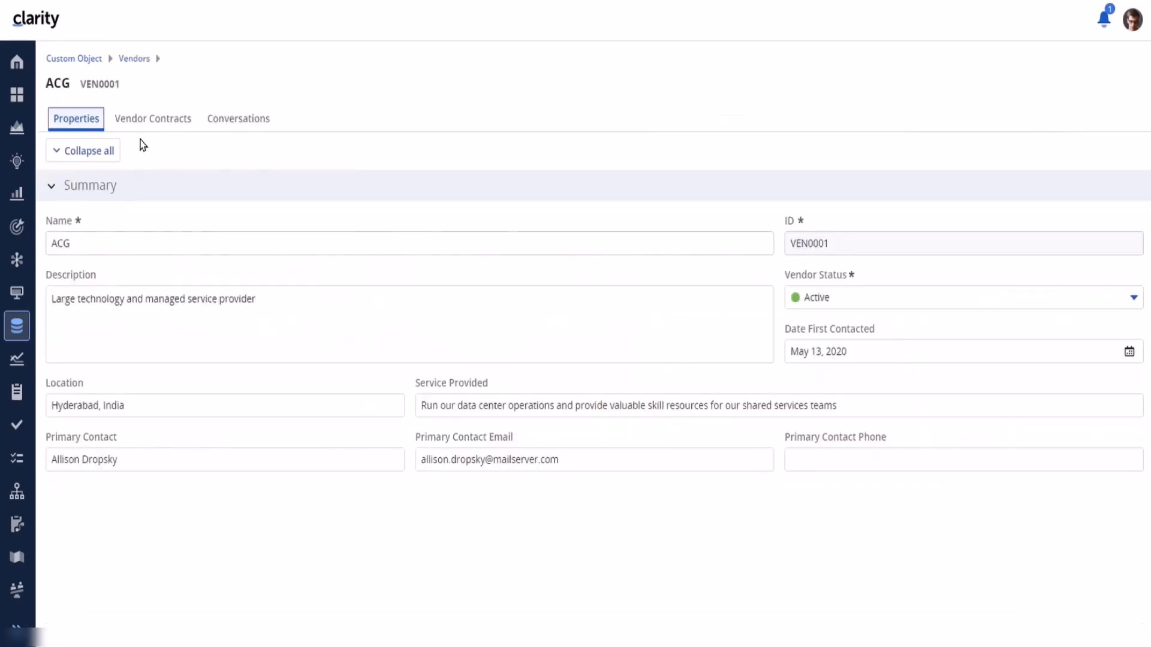
click(159, 122)
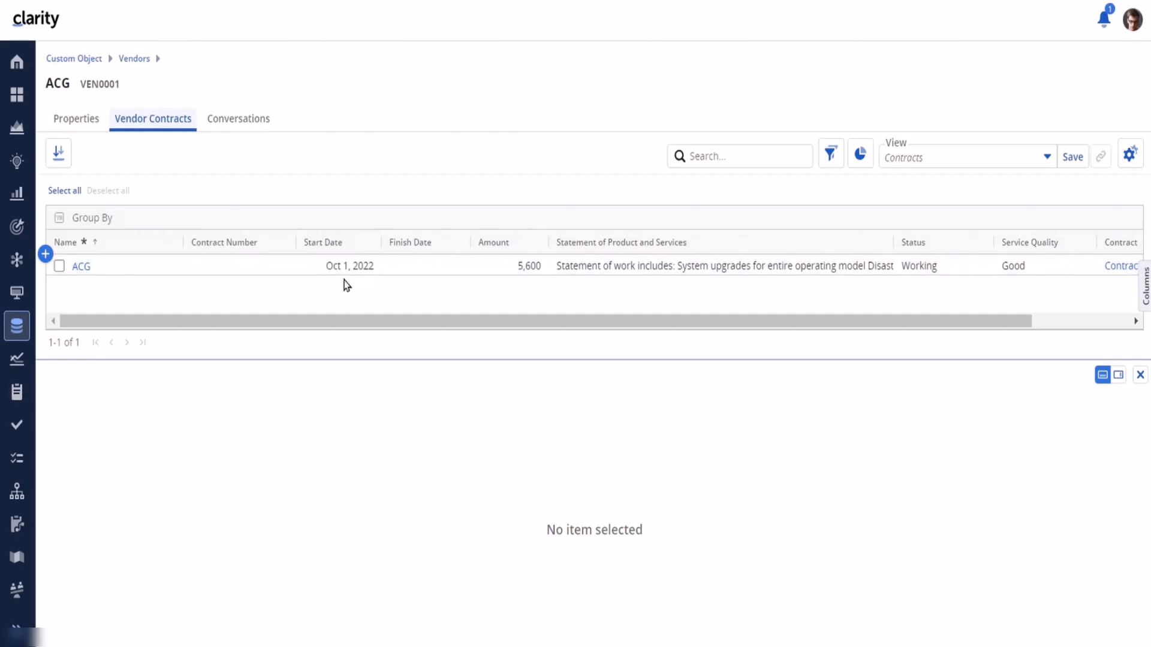
Edit the ACG contract's Statement of Product and Services so its last bullet reads "Level 1 and 2 technical support.".
click(872, 268)
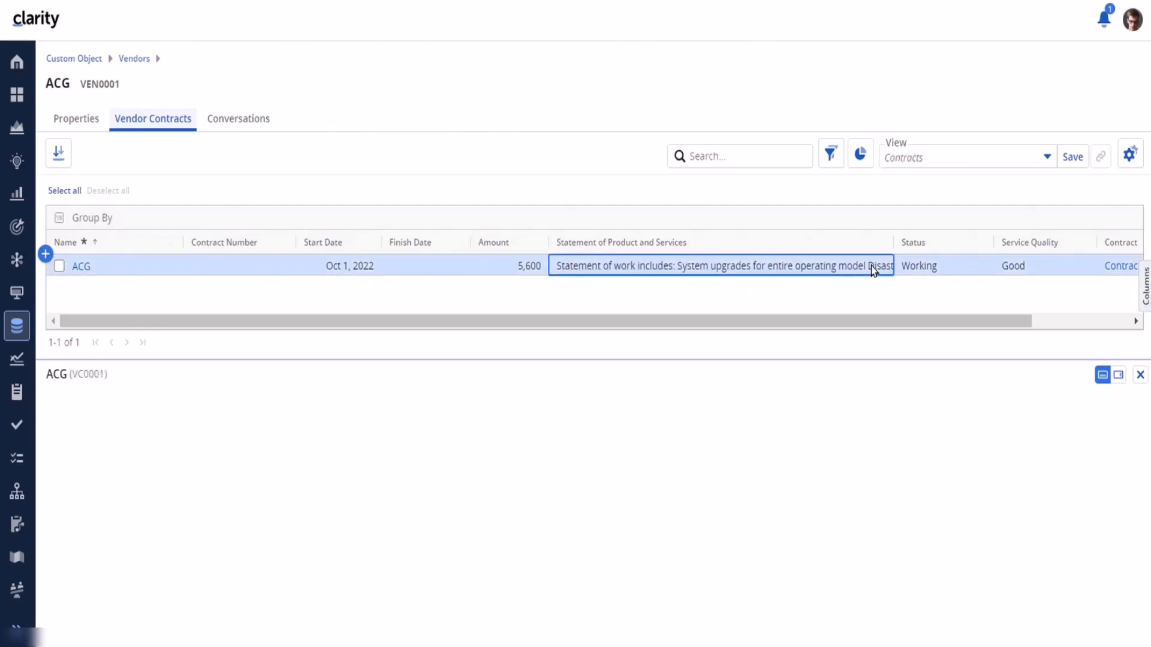
click(873, 267)
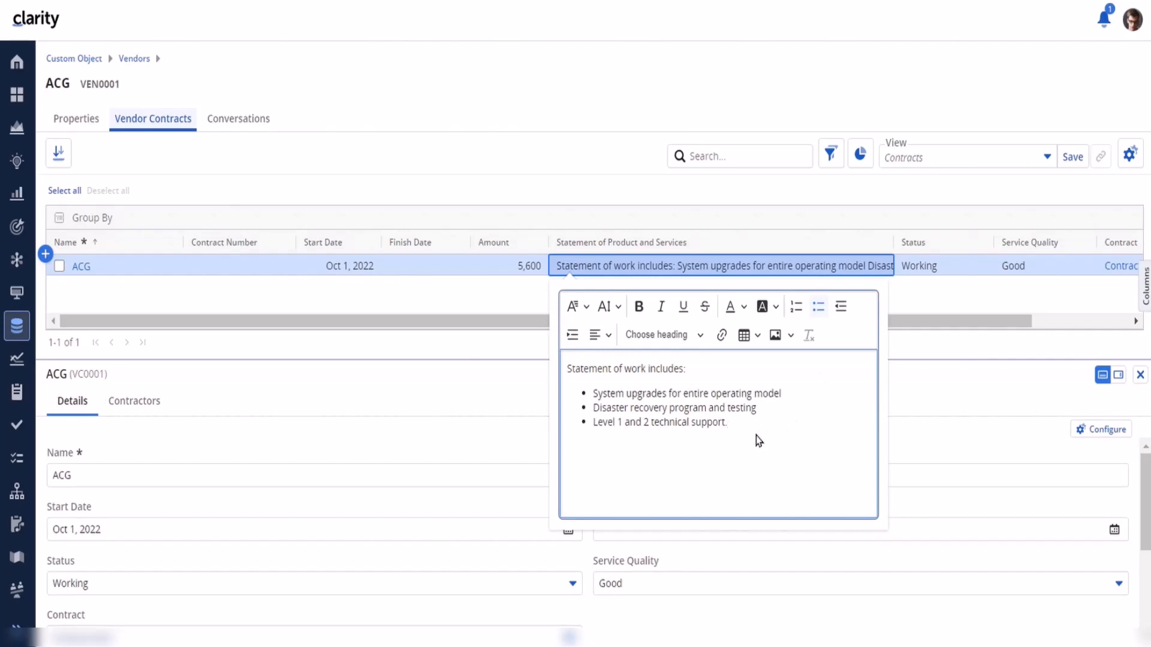
click(689, 75)
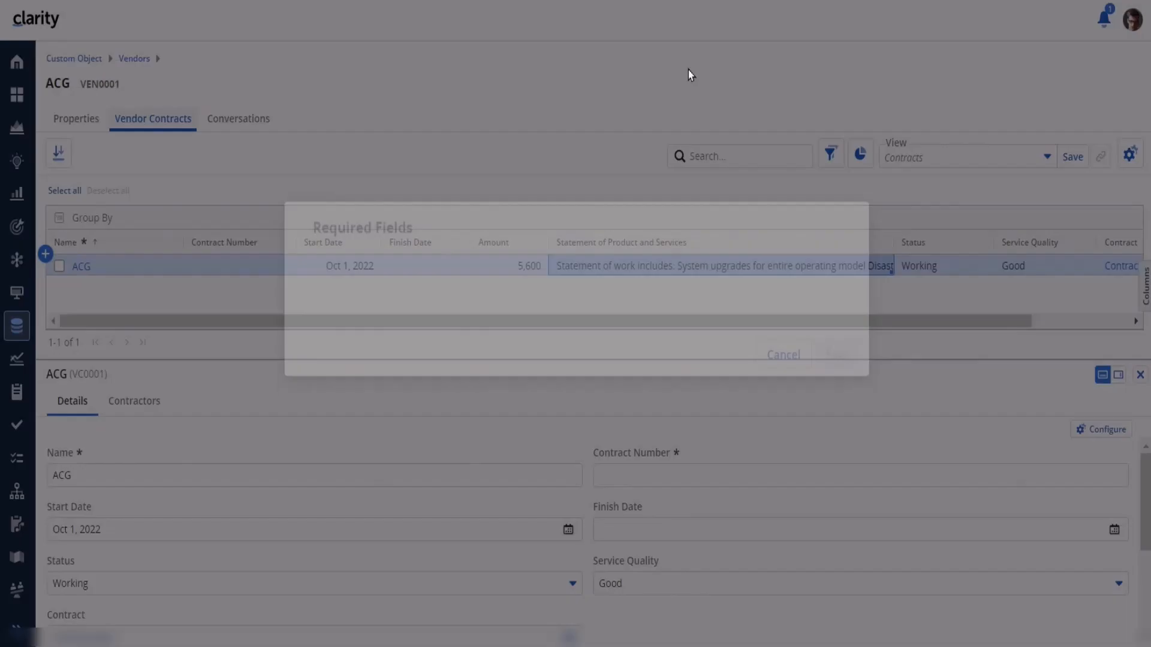